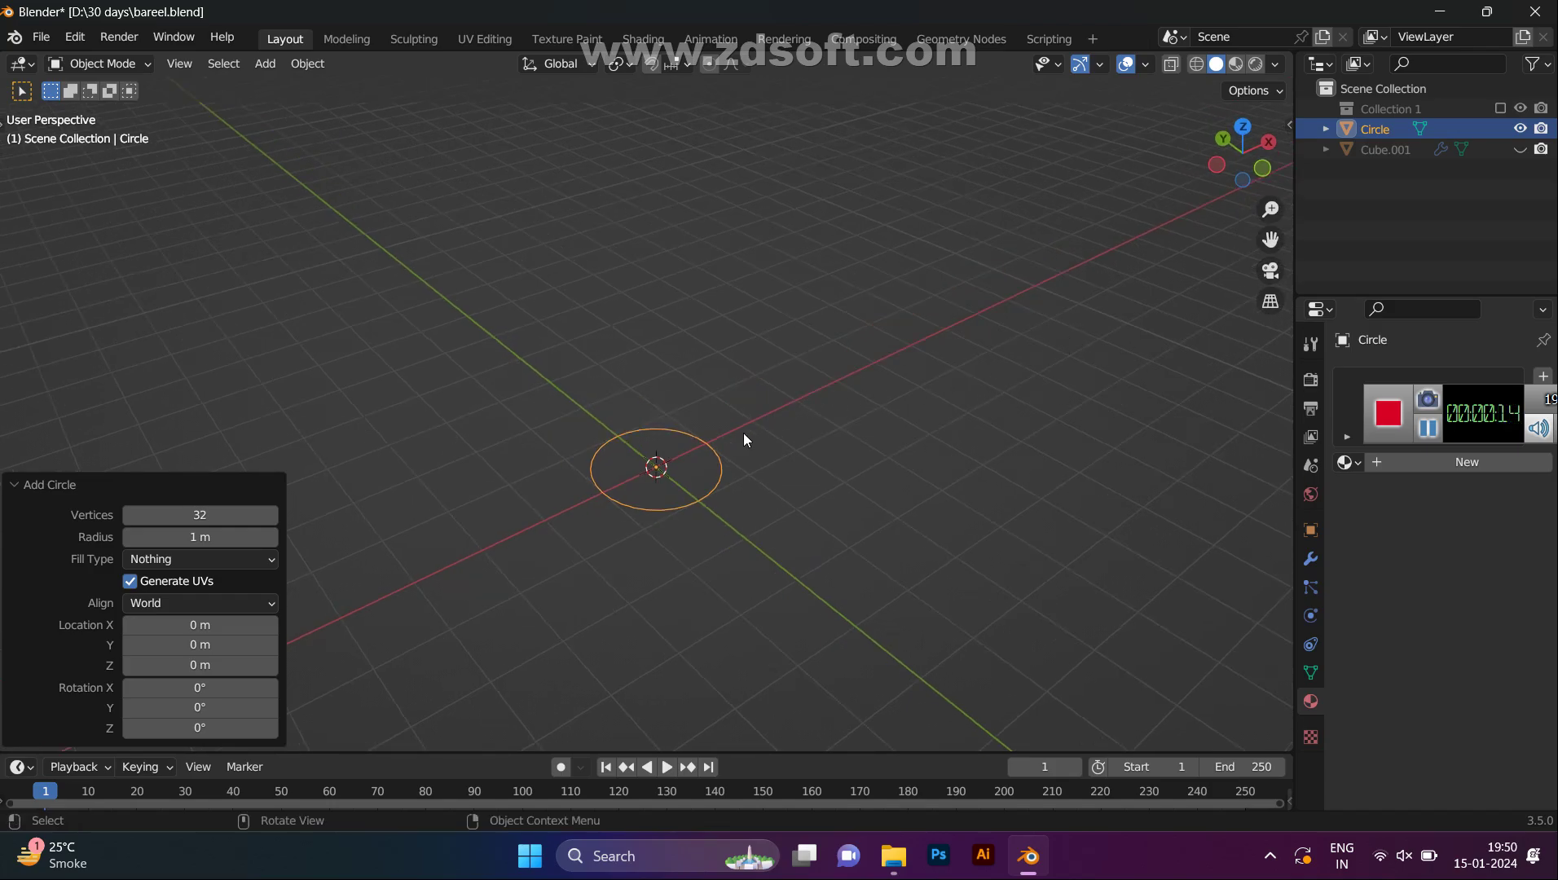
- Fill the circle with a face and extrude it along Z by about 2.6 m into a cylinder
key("Tab")
key("f")
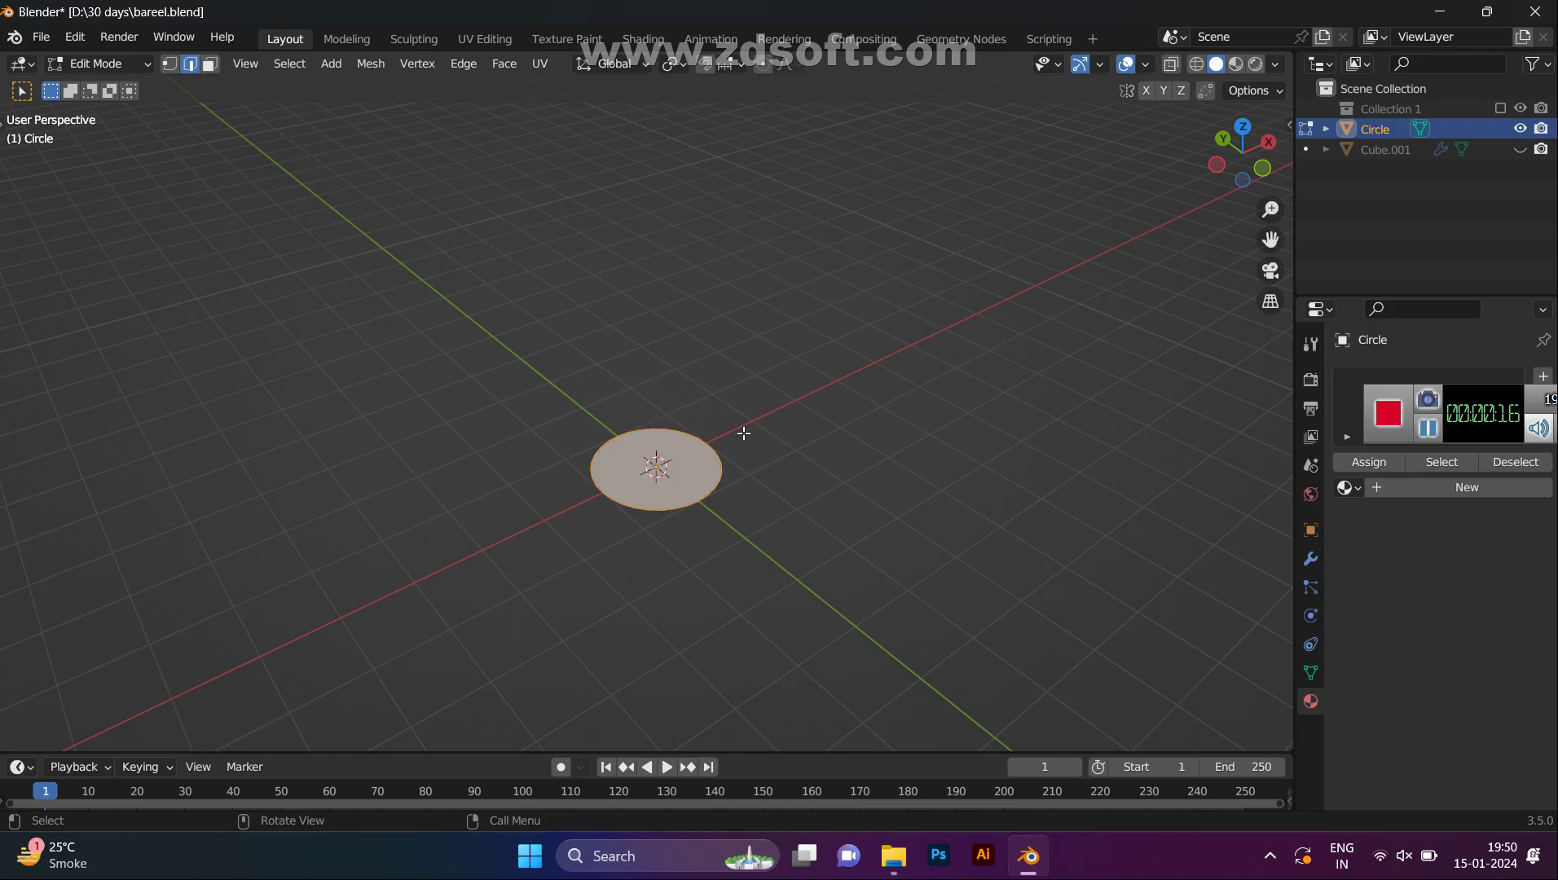
key("e")
key("z")
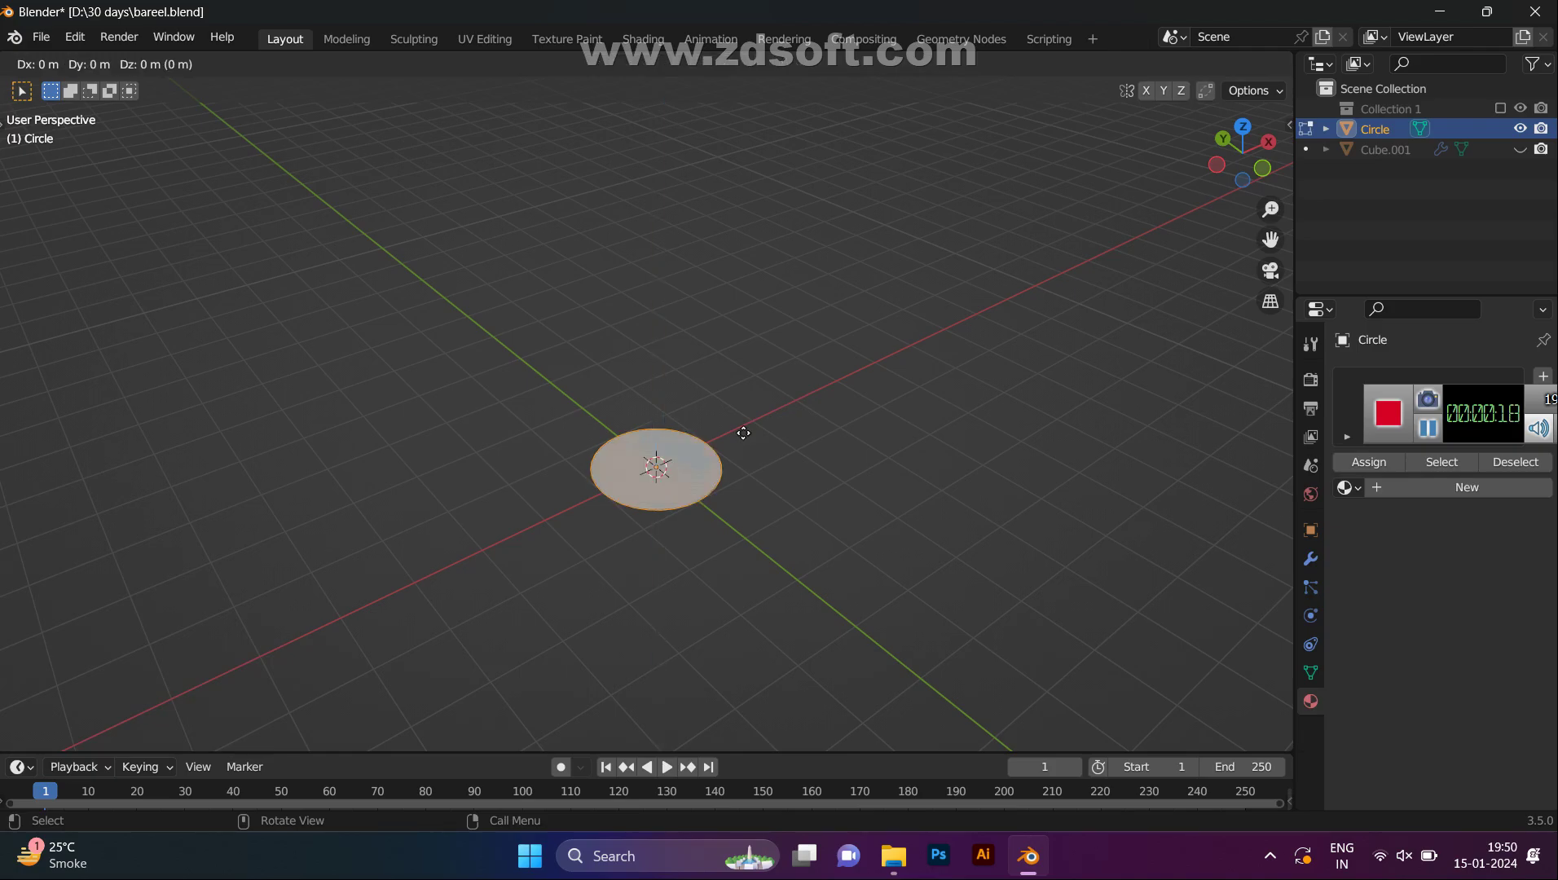
key("z")
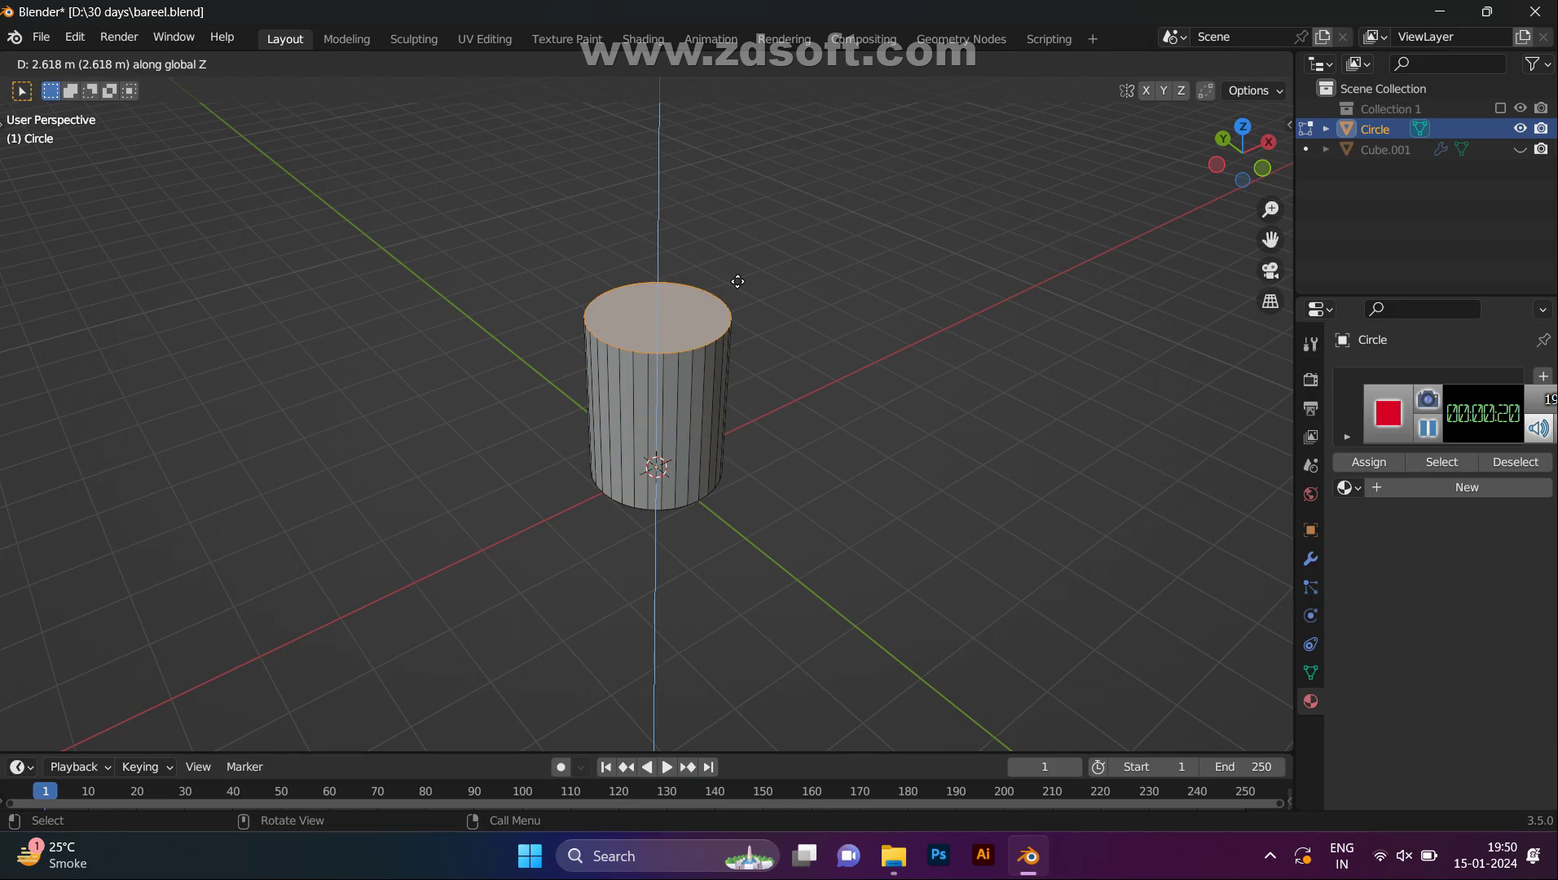
left_click(738, 281)
mouse_move(740, 279)
middle_mouse_down()
mouse_move(783, 222)
mouse_move(810, 230)
mouse_move(756, 301)
middle_mouse_up()
key("Tab")
scroll(782, 269, "up", 2)
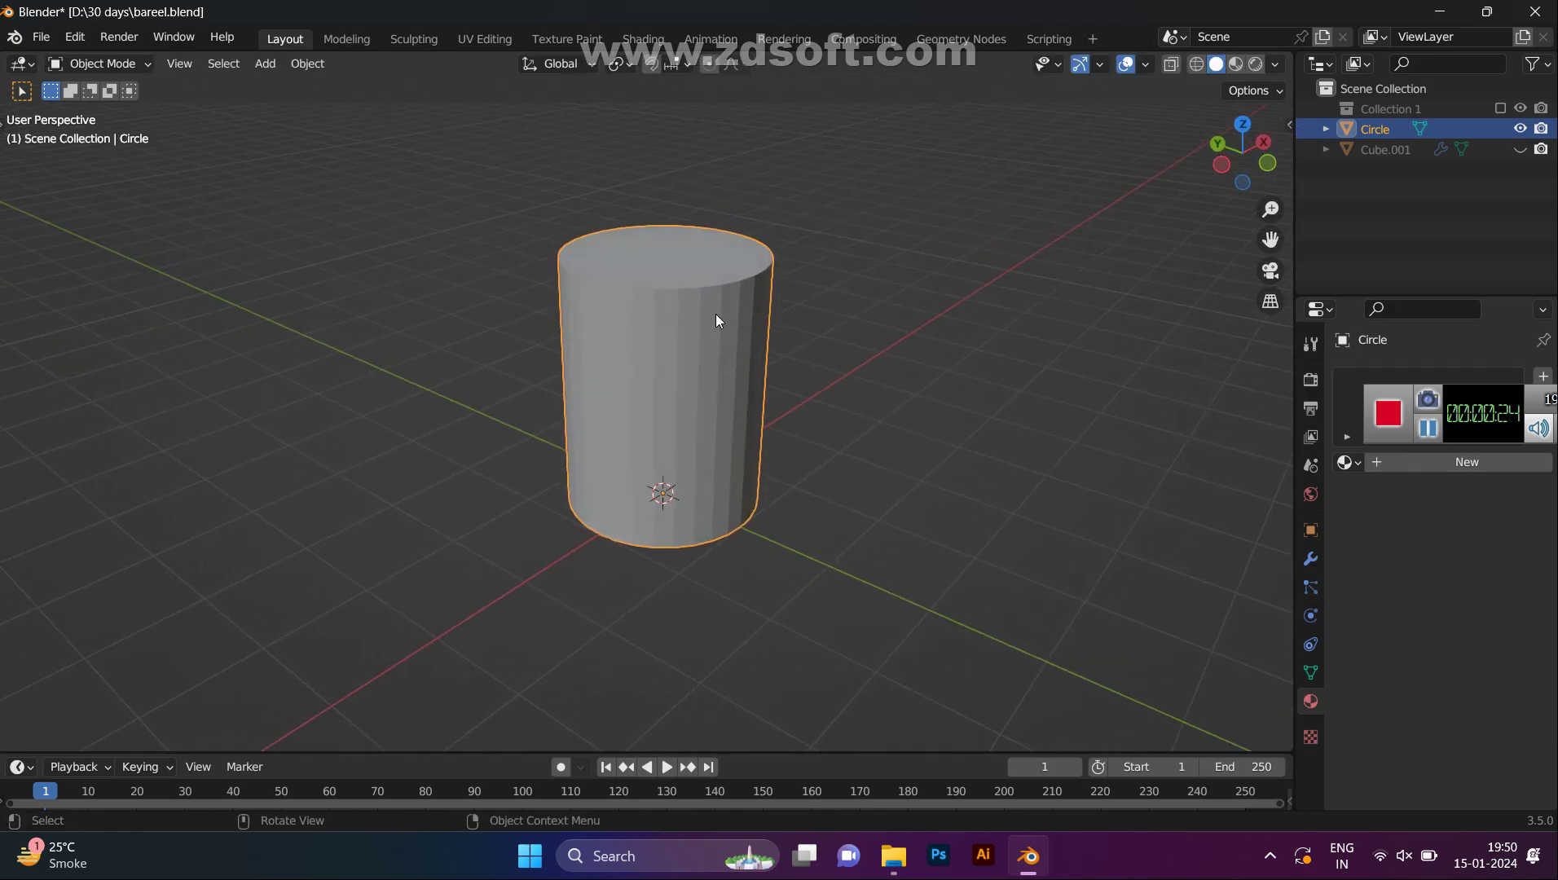
key("Tab")
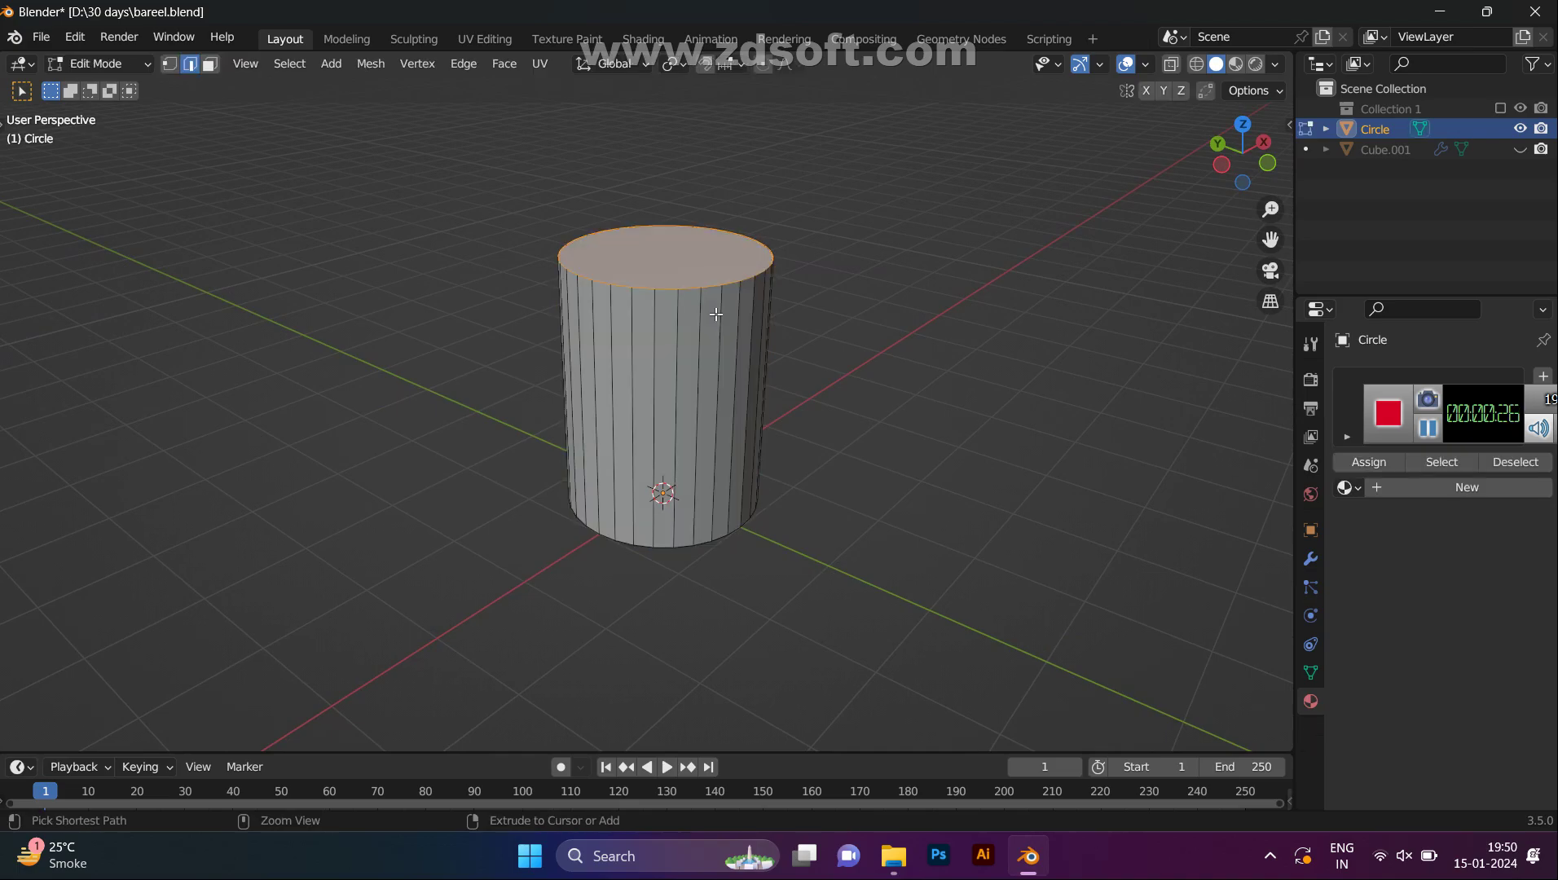
key("ctrl+r")
scroll(716, 314, "up", 1)
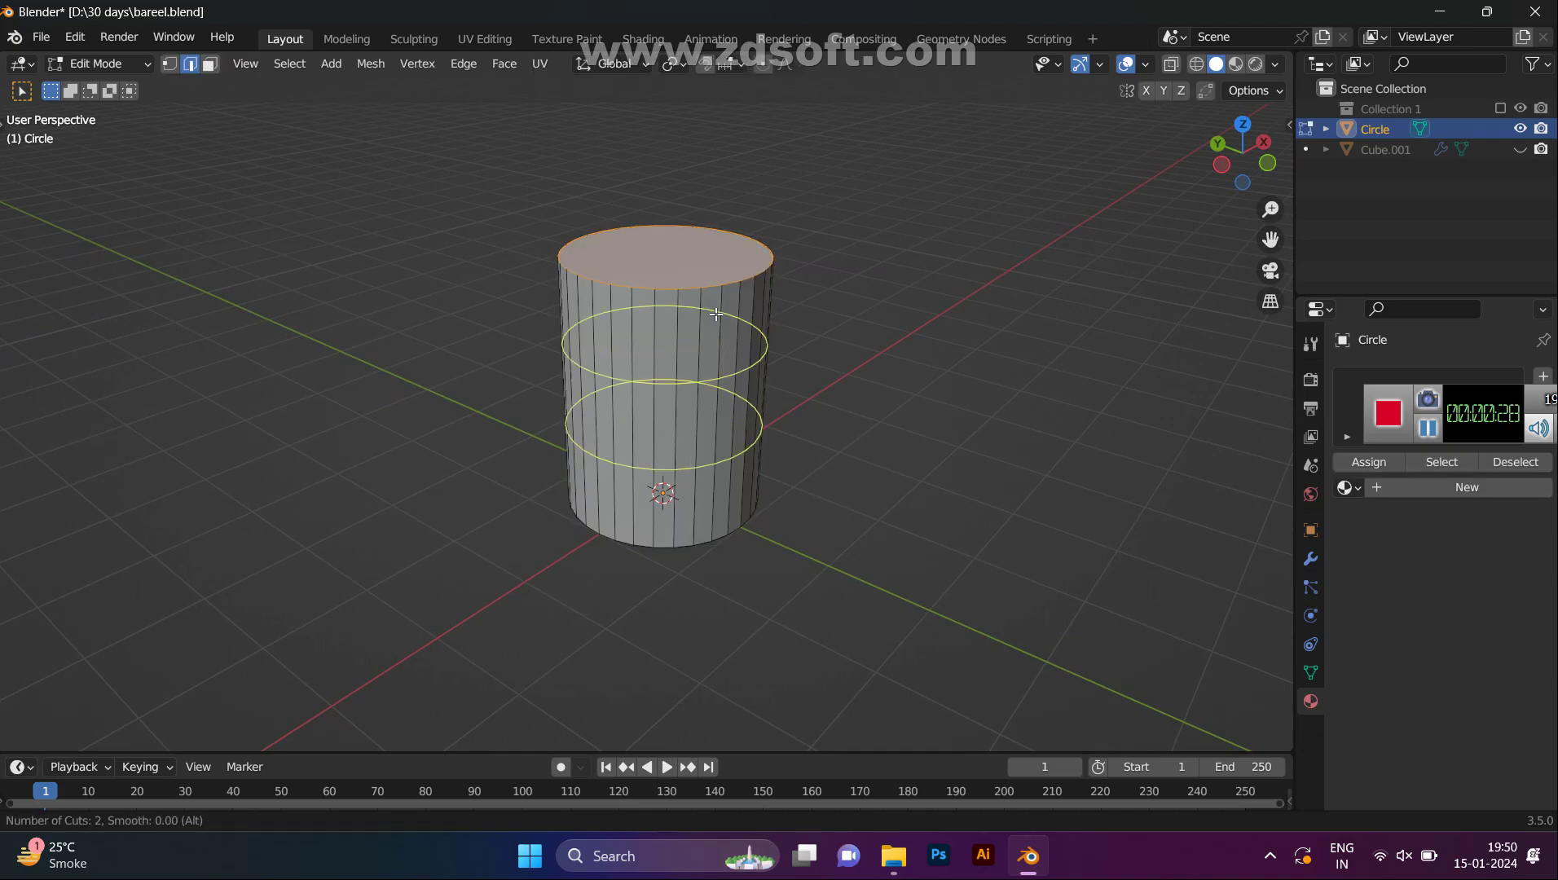
scroll(706, 303, "down", 1)
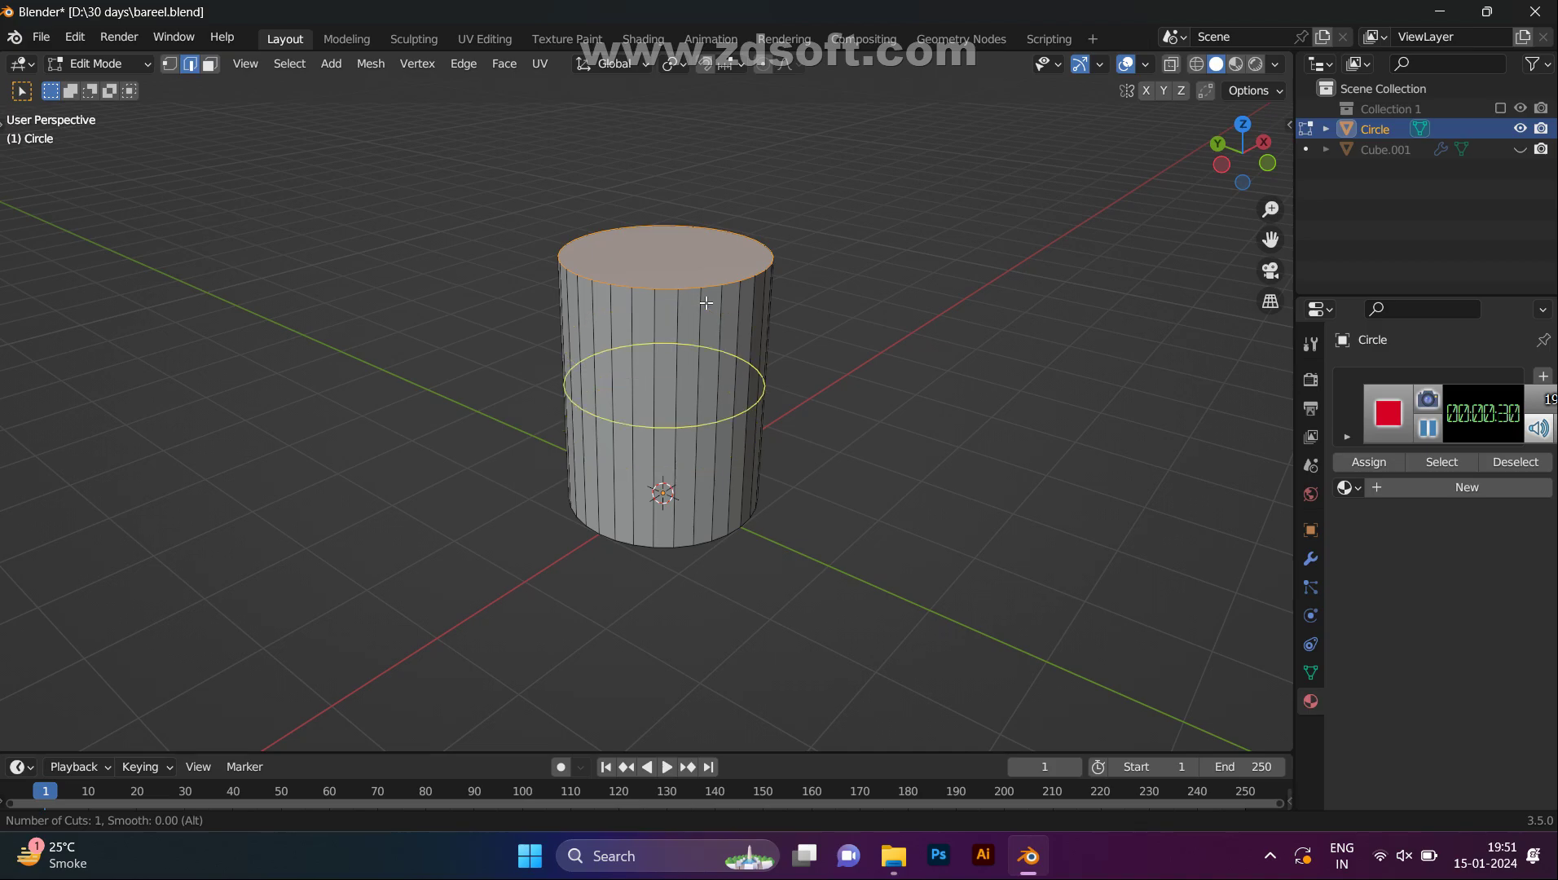
left_click(708, 303)
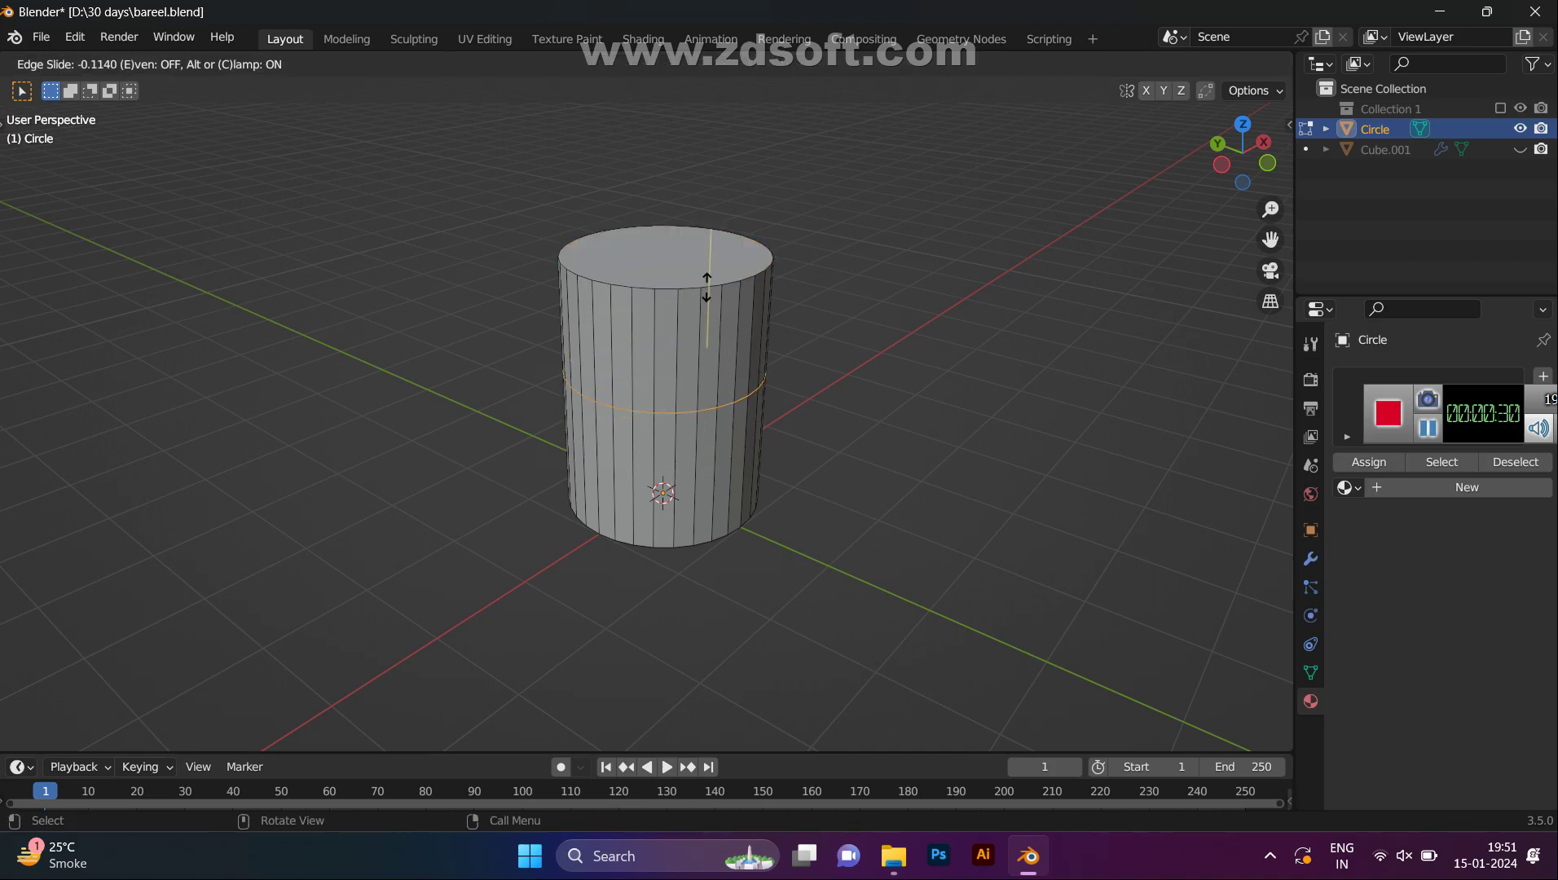
left_click(735, 191)
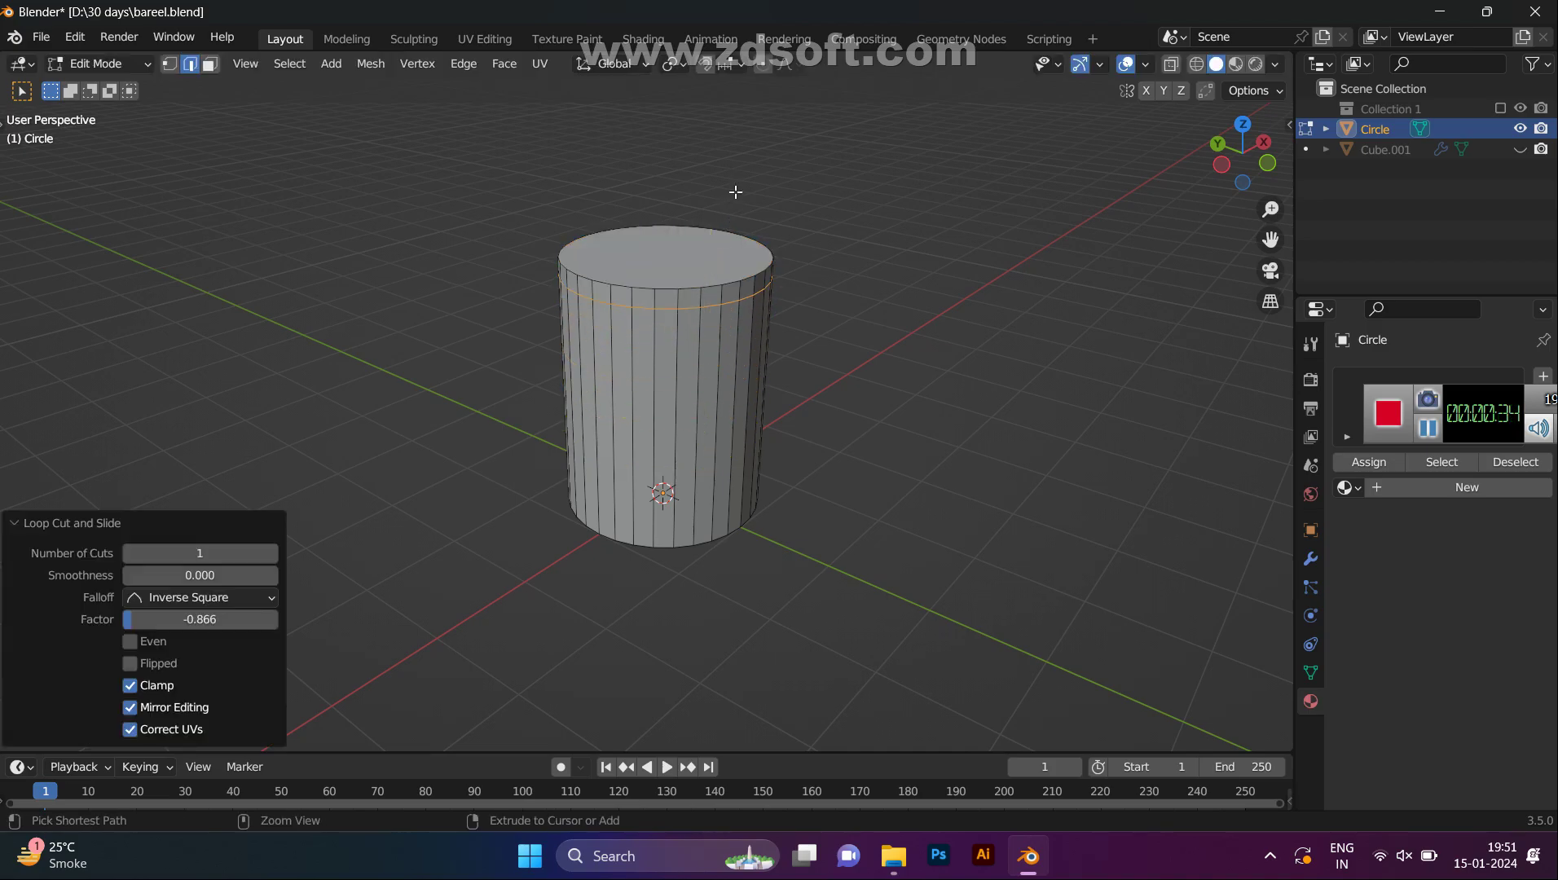
key("ctrl+z")
- Apply level 2 subdivision to the cylinder and add two supporting loop cuts, one slid fully to the top edge and one to the bottom
key("Tab")
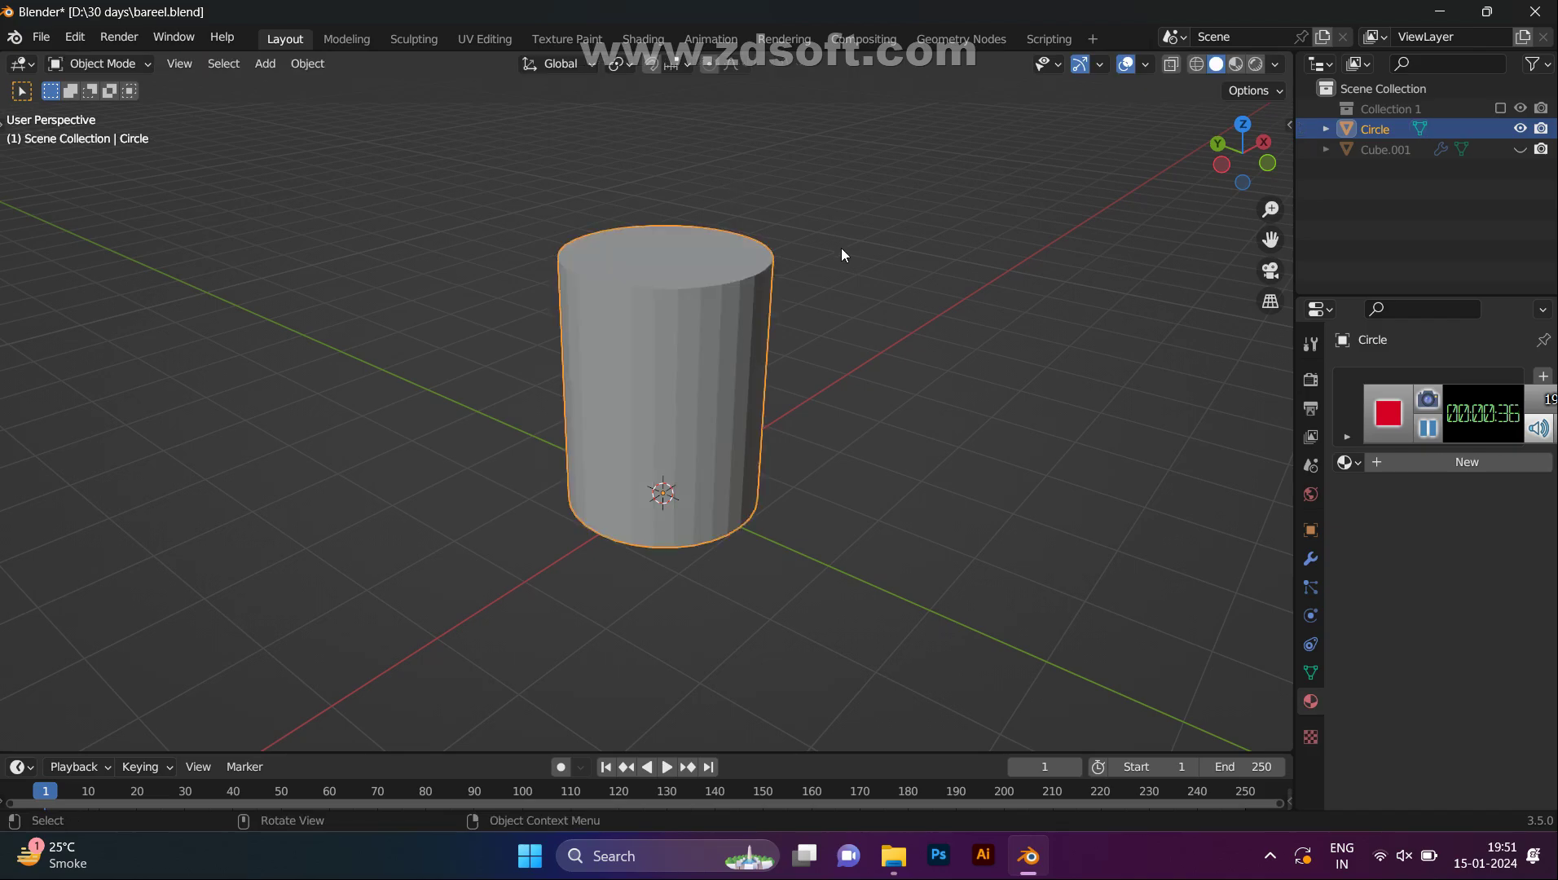
key("ctrl+2")
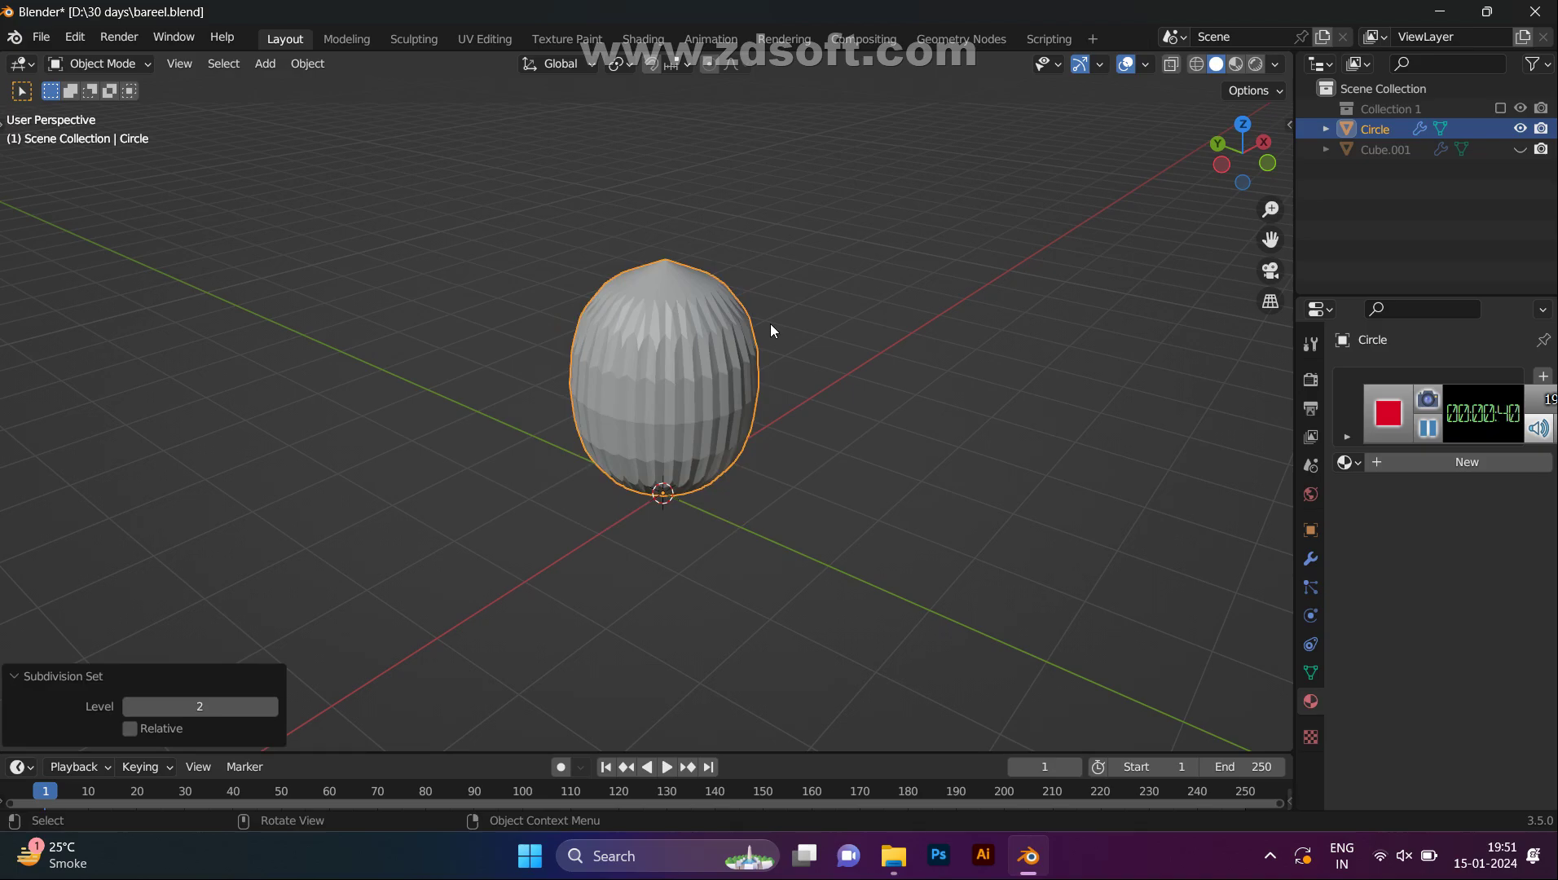
key("Tab")
key("ctrl+r")
left_click(771, 324)
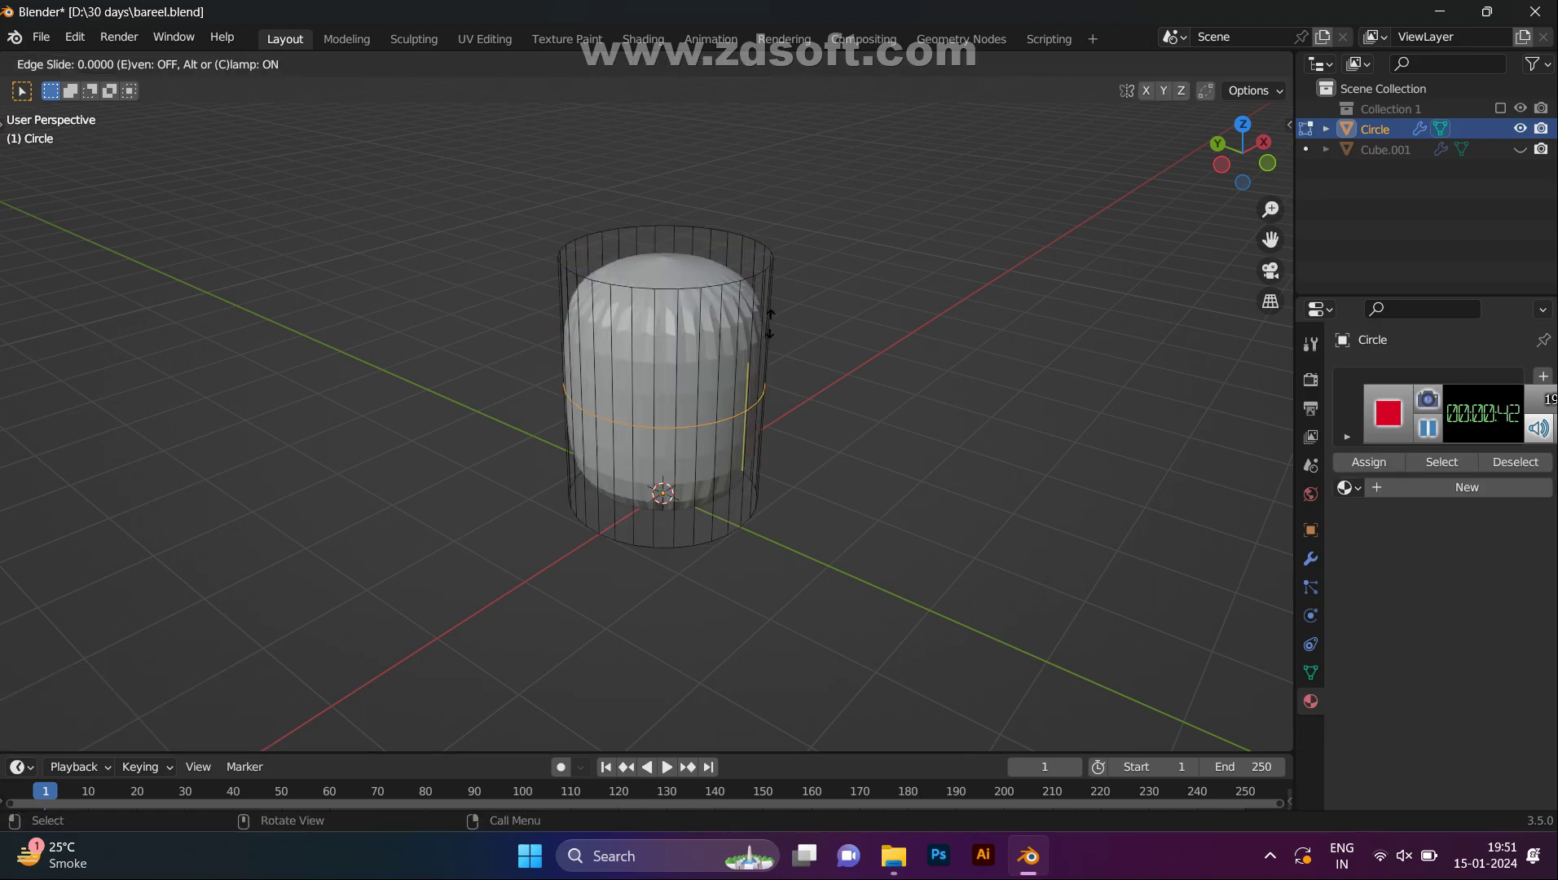
left_click(831, 118)
key("ctrl+r")
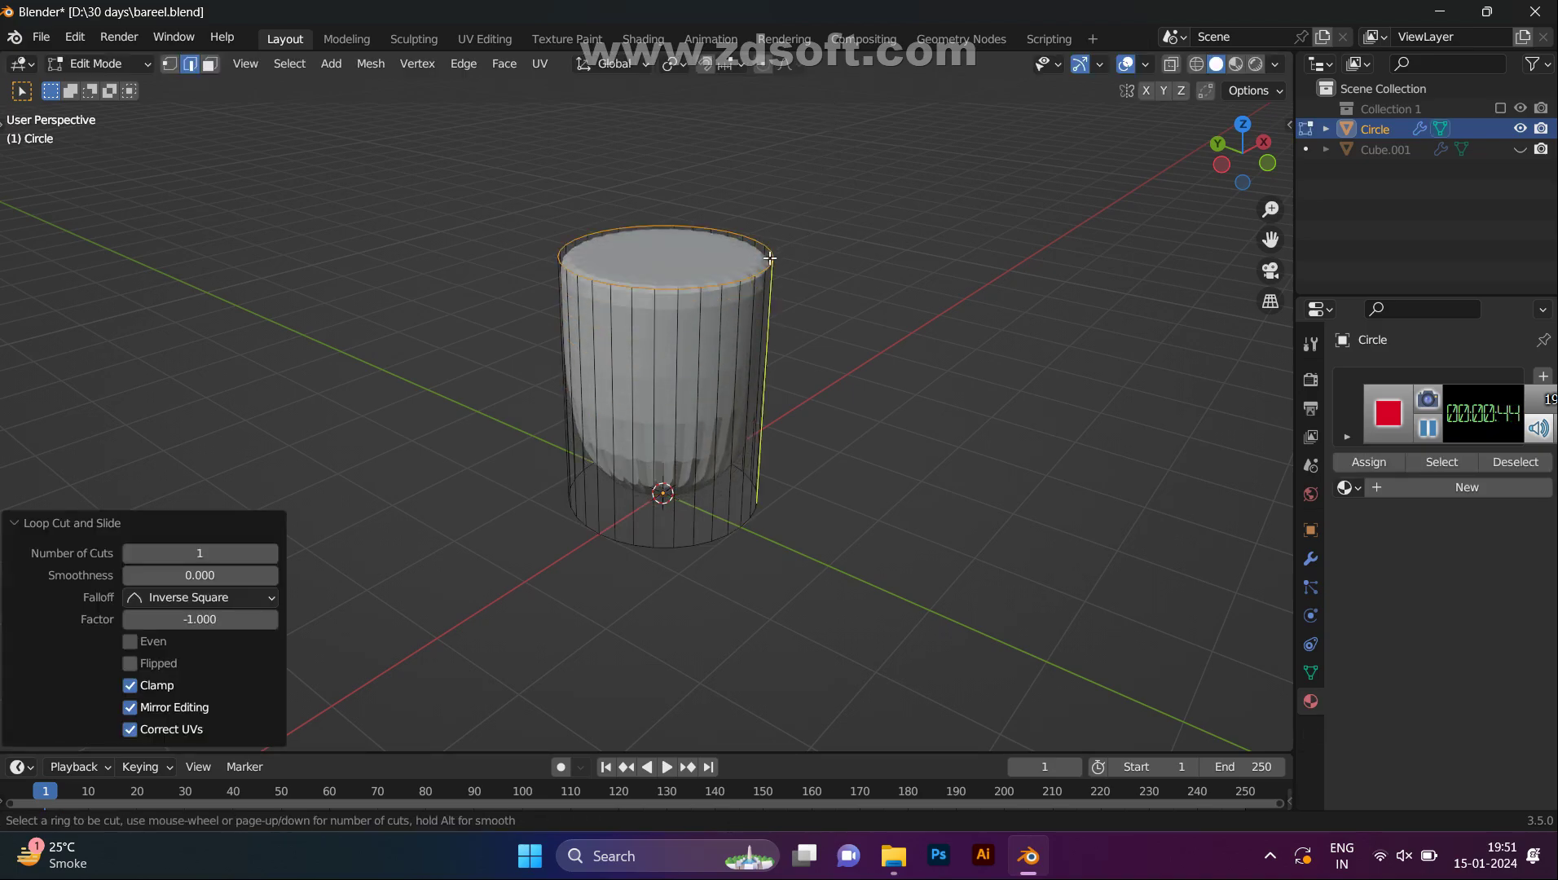
left_click(748, 318)
left_click(695, 565)
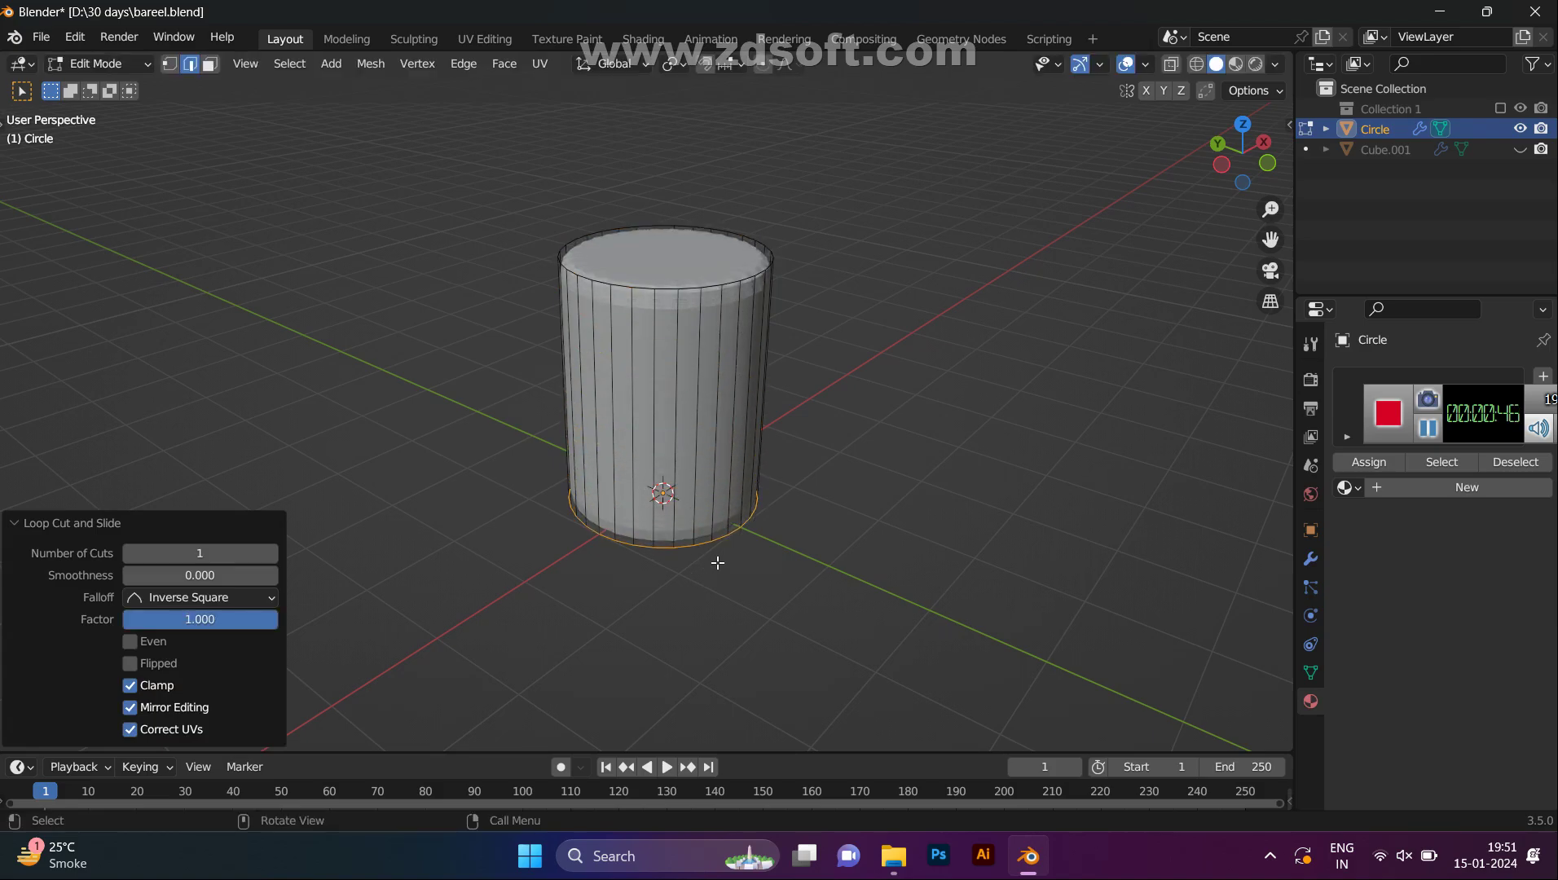
- Inset the cylinder's top face by about 0.17 m
middle_click_drag(744, 519, 740, 353)
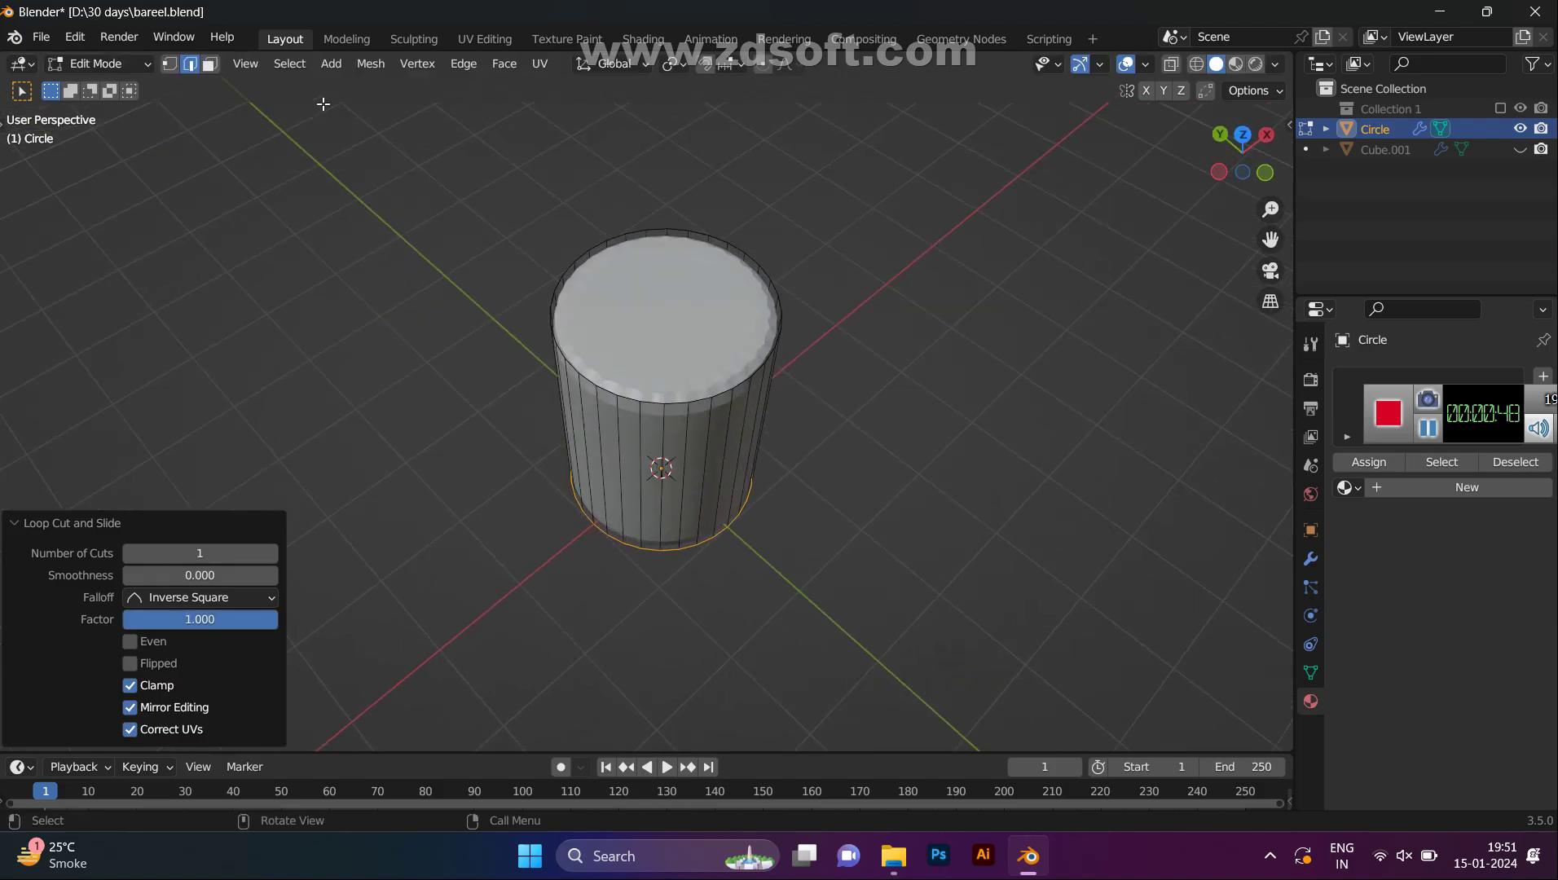
left_click(210, 63)
left_click(688, 342)
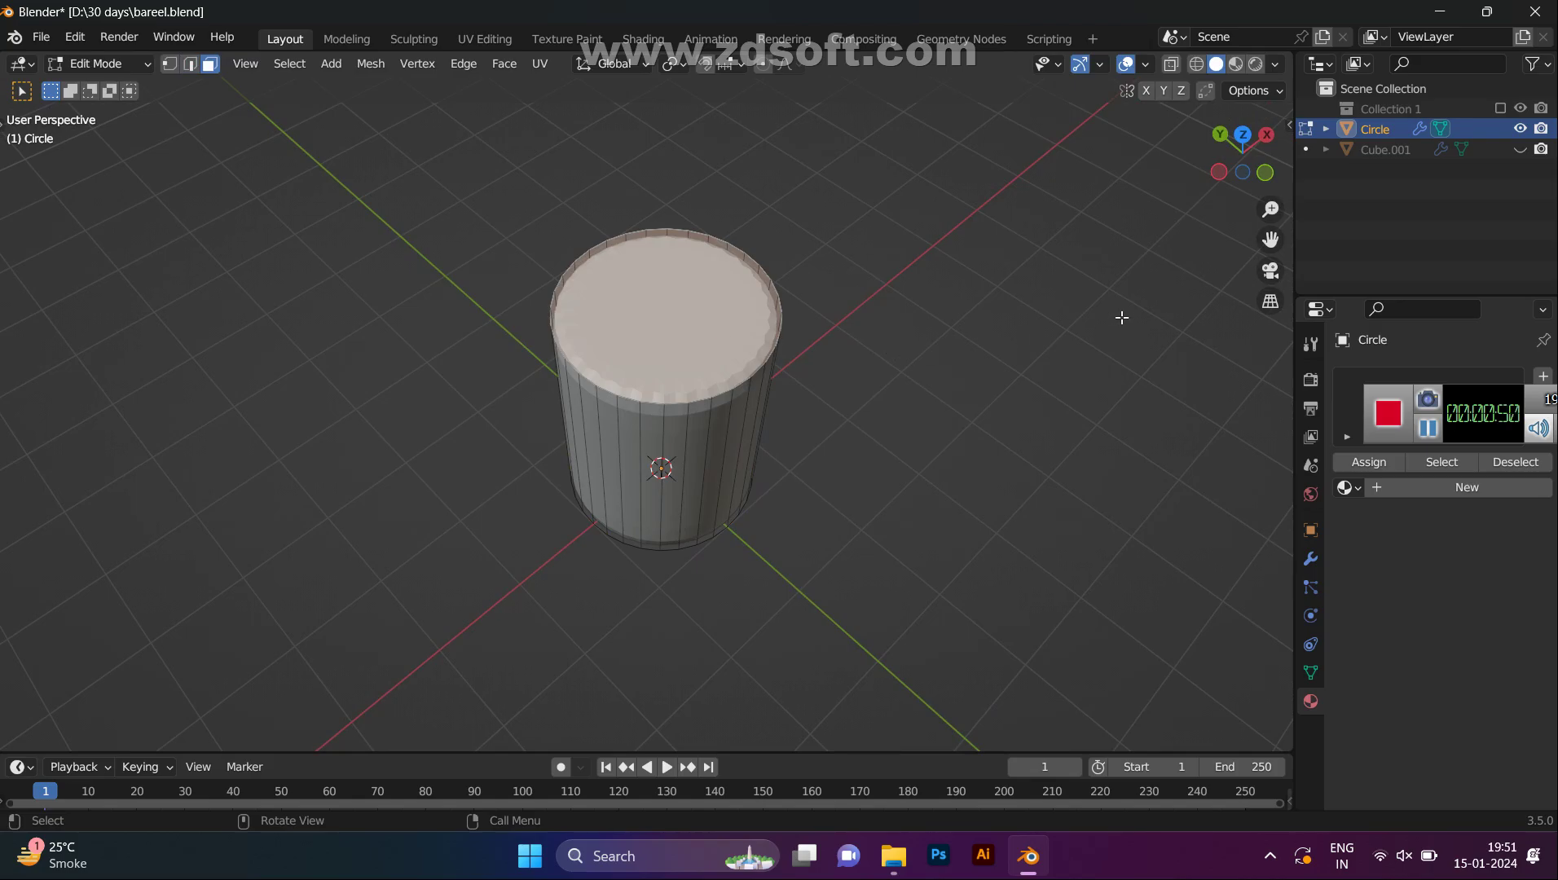
key("i")
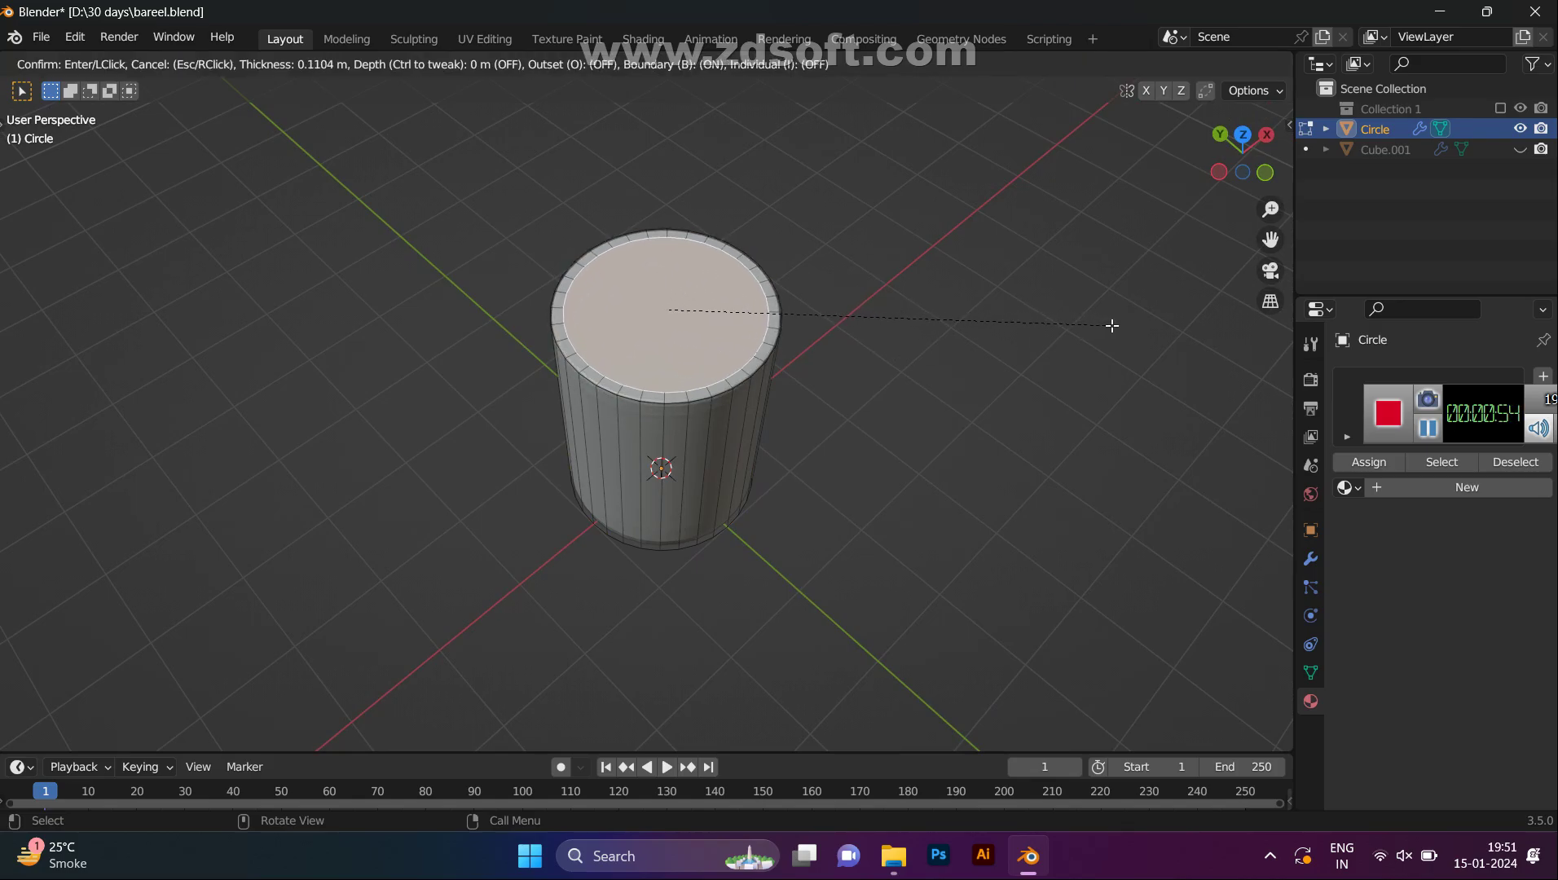
left_click(1105, 328)
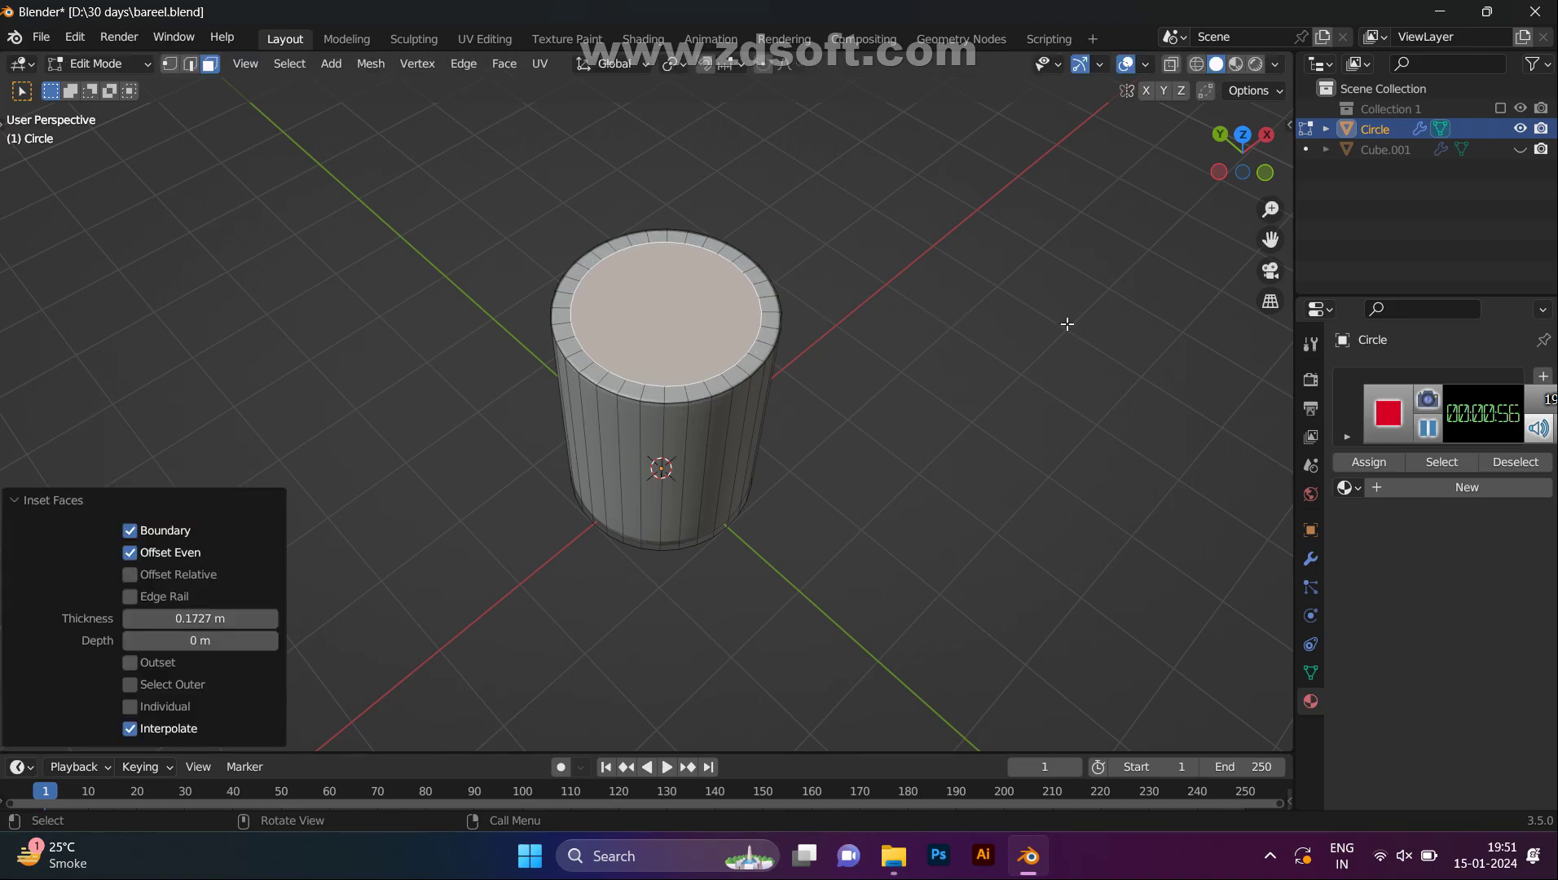
scroll(1043, 306, "up", 2)
left_click(987, 288)
key("i")
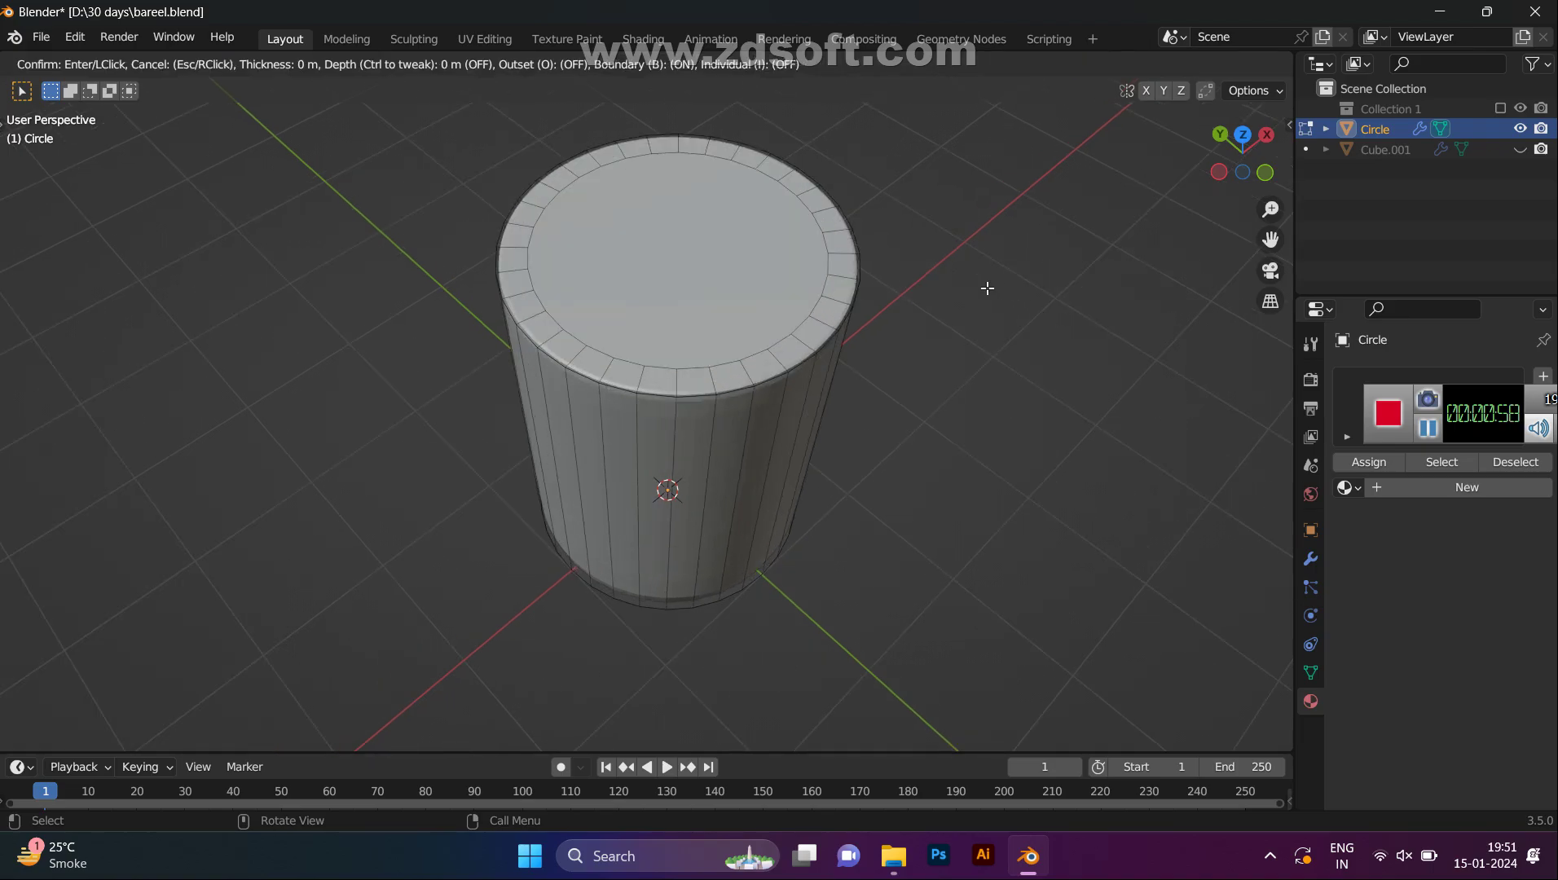
key("Escape")
left_click(839, 276)
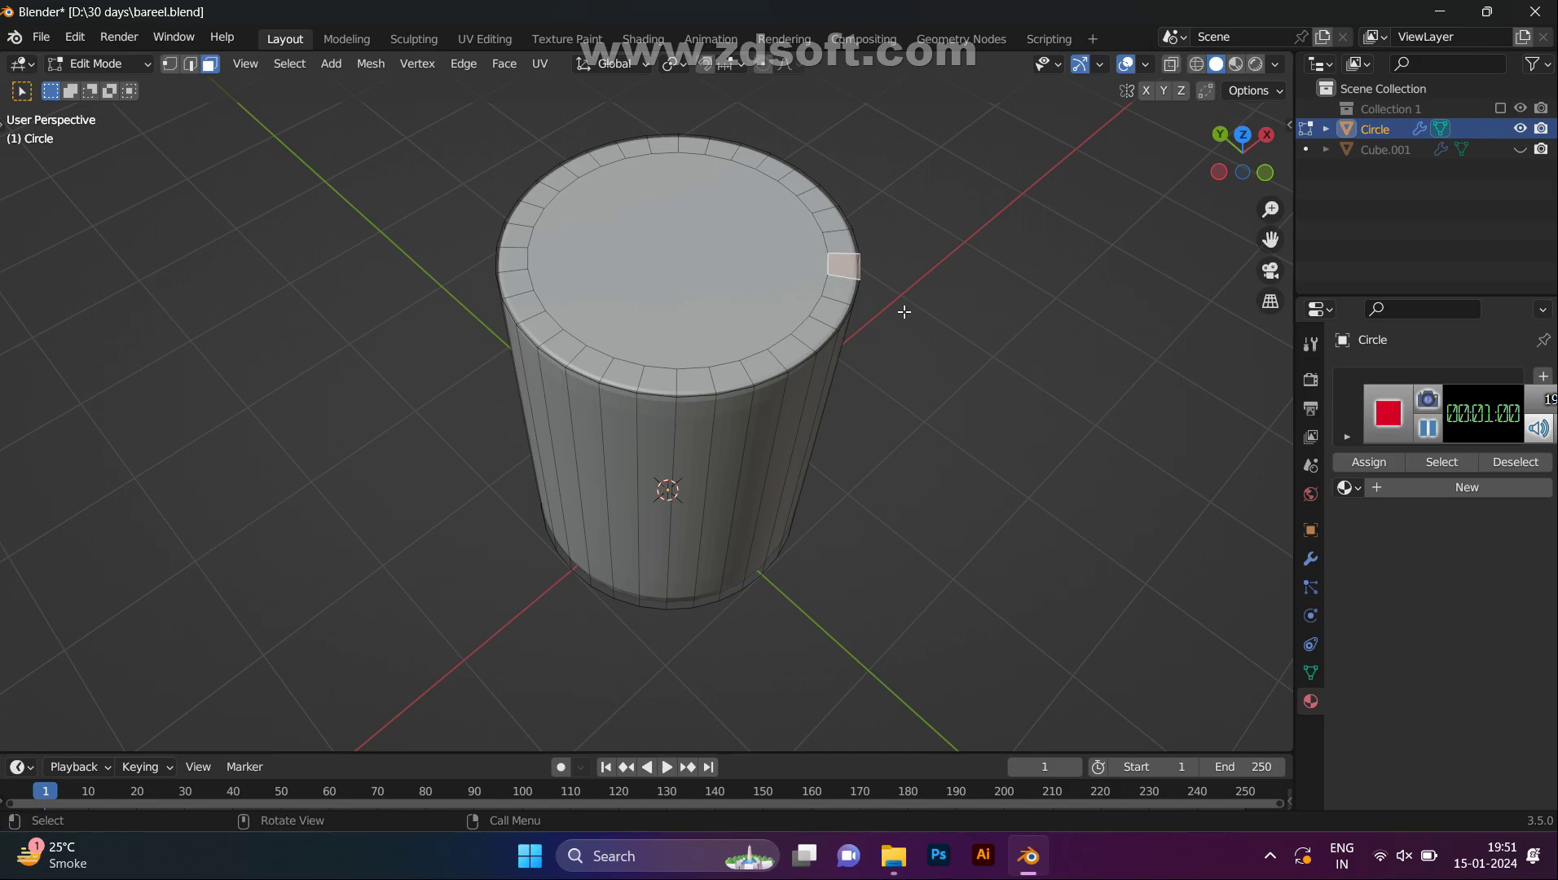
scroll(900, 318, "down", 4)
key("Tab")
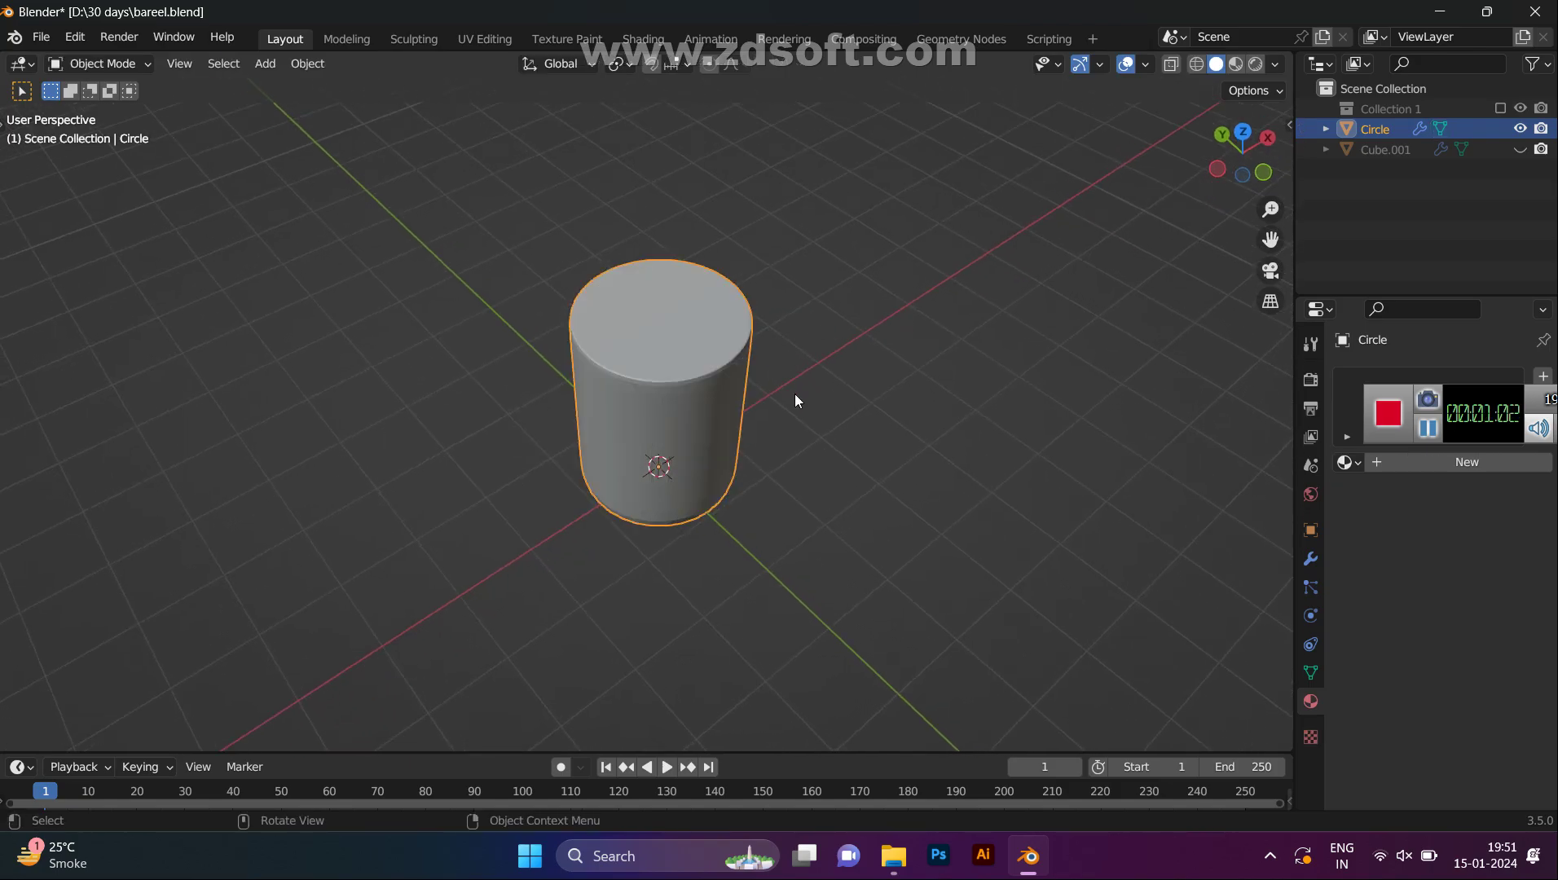
- Inset the cylinder's bottom face by about 0.2 m and inset the resulting inner face once more
middle_click_drag(796, 399, 733, 204)
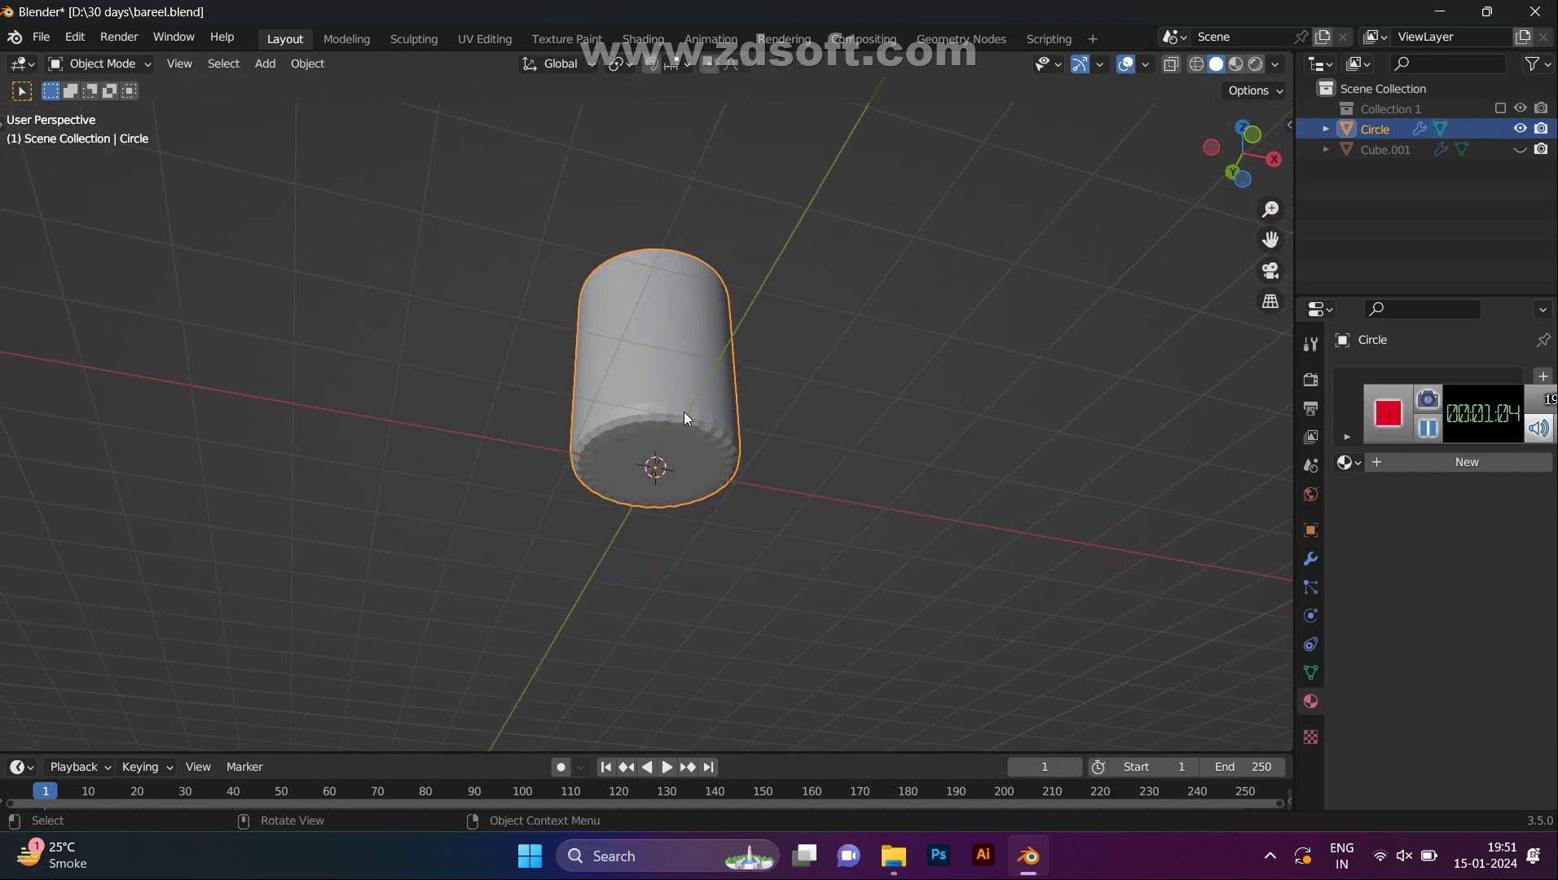
key("Tab")
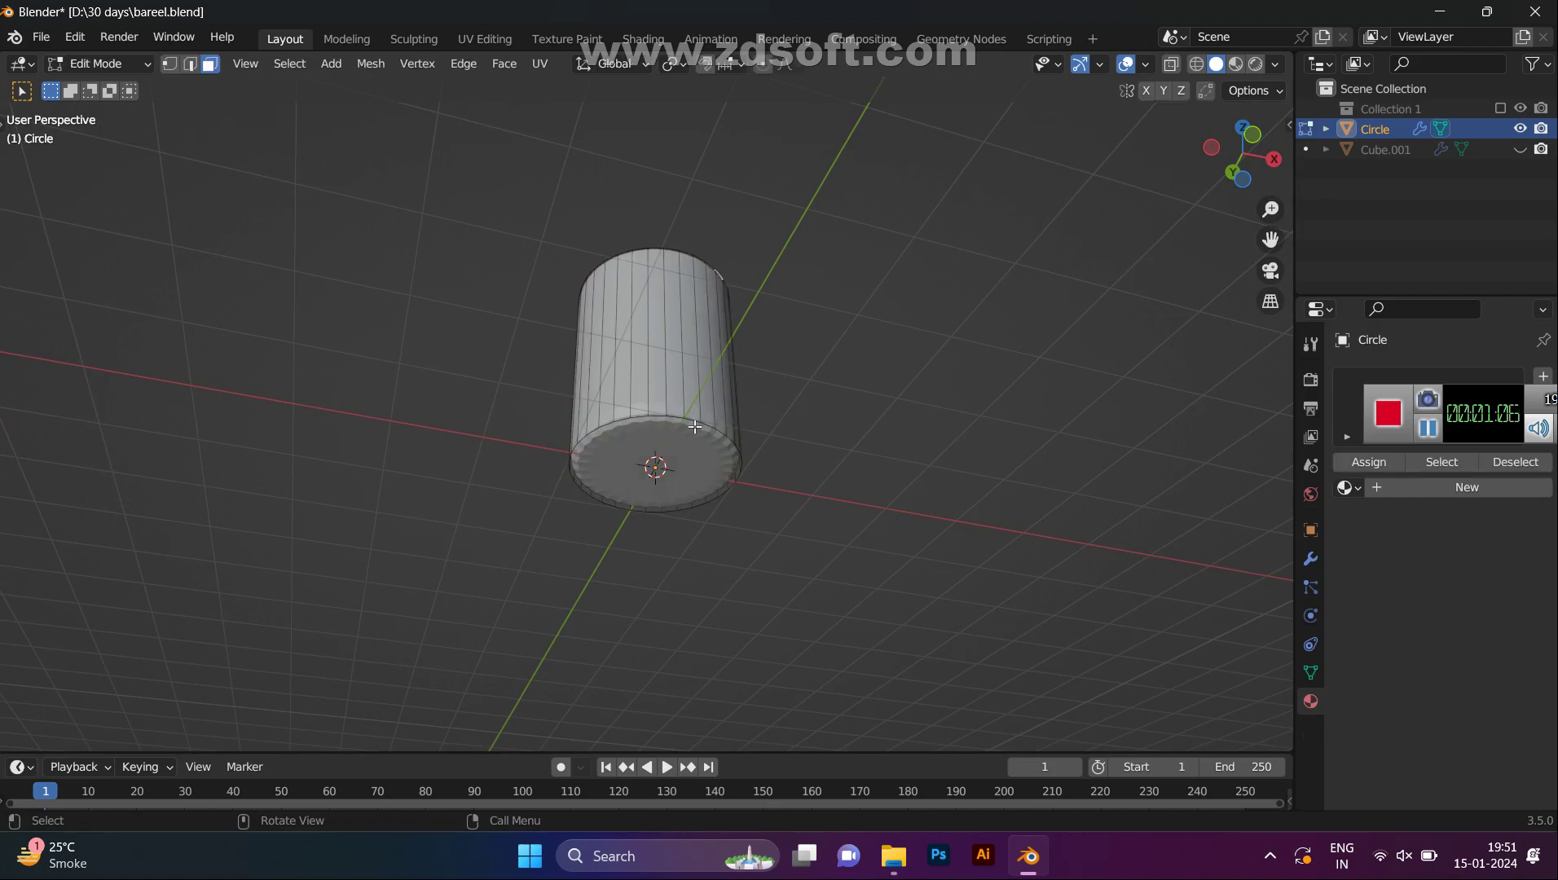
left_click(694, 436)
key("i")
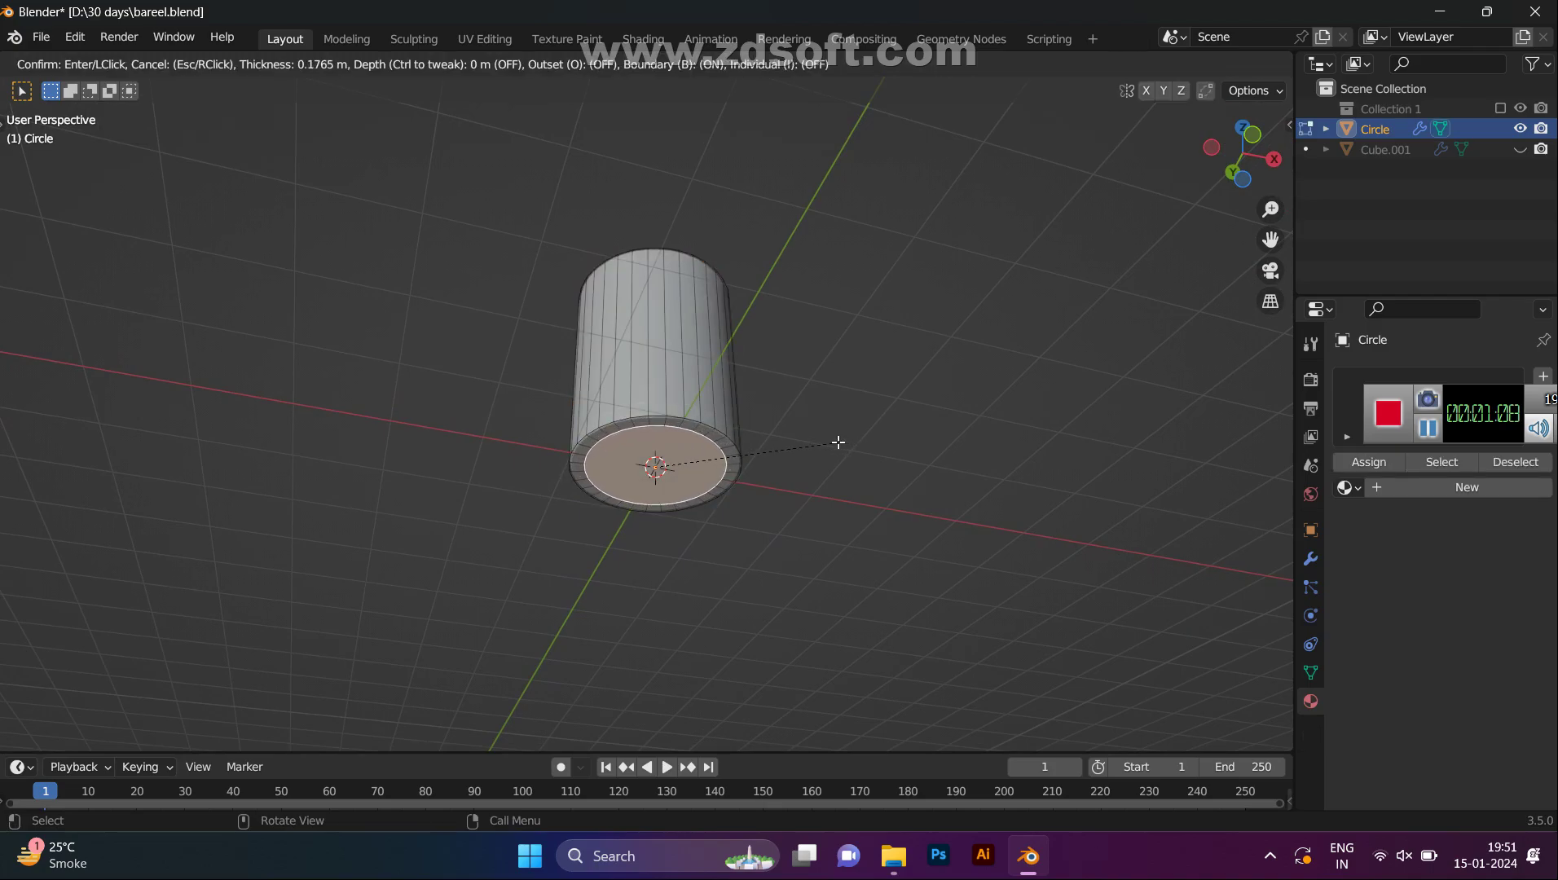
left_click(837, 442)
key("i")
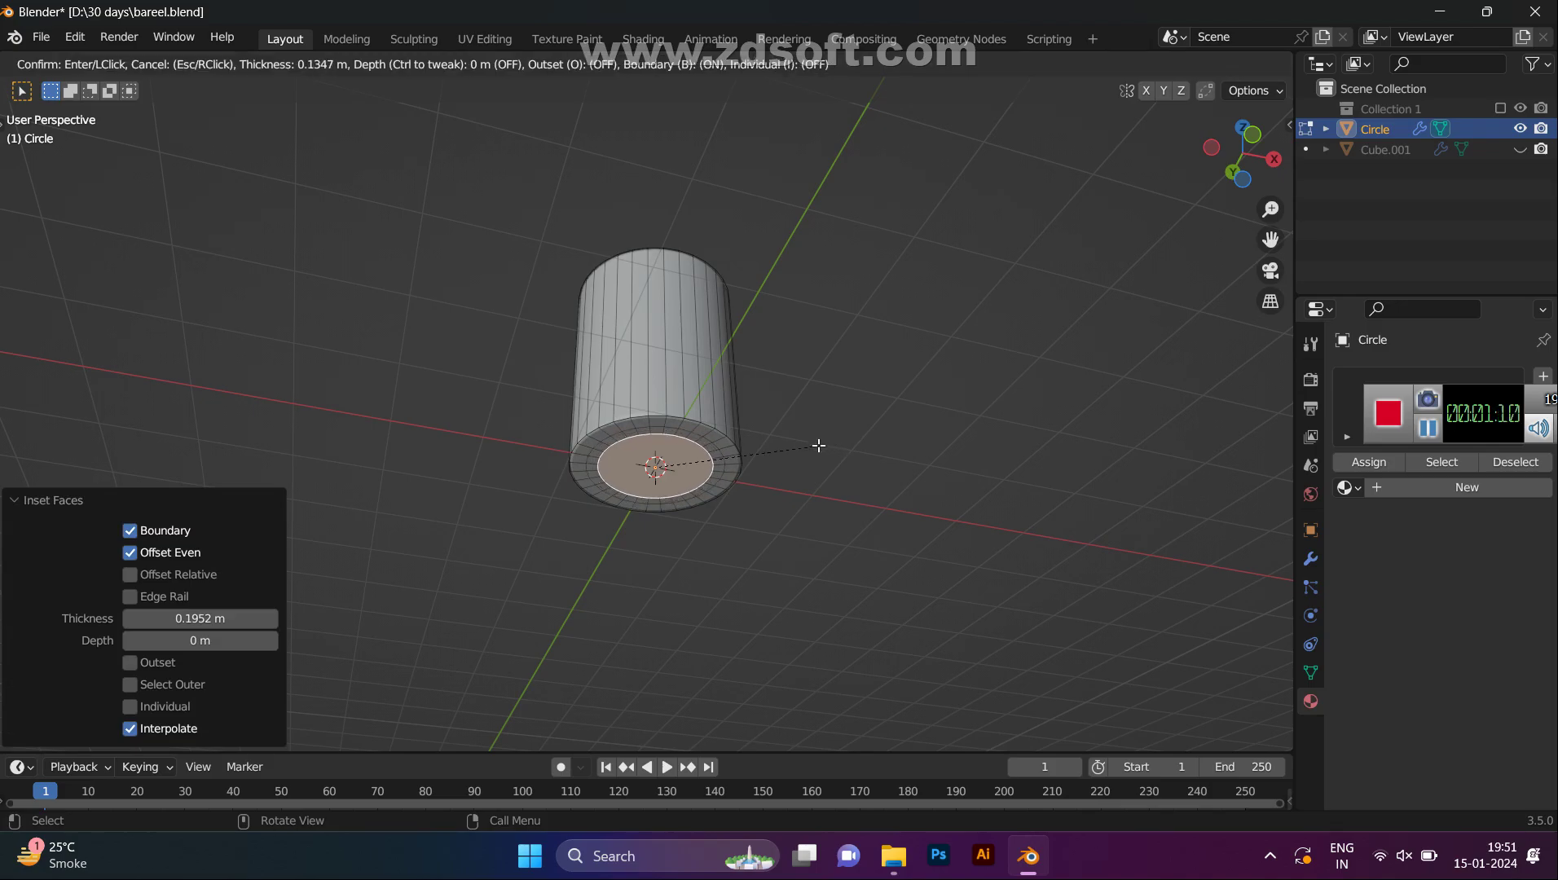
left_click(786, 442)
- Add a loop cut around the cylinder just below its top rim, with a slide factor of about -0.85
middle_click_drag(787, 442, 869, 435)
scroll(801, 482, "up", 2)
left_click(871, 442)
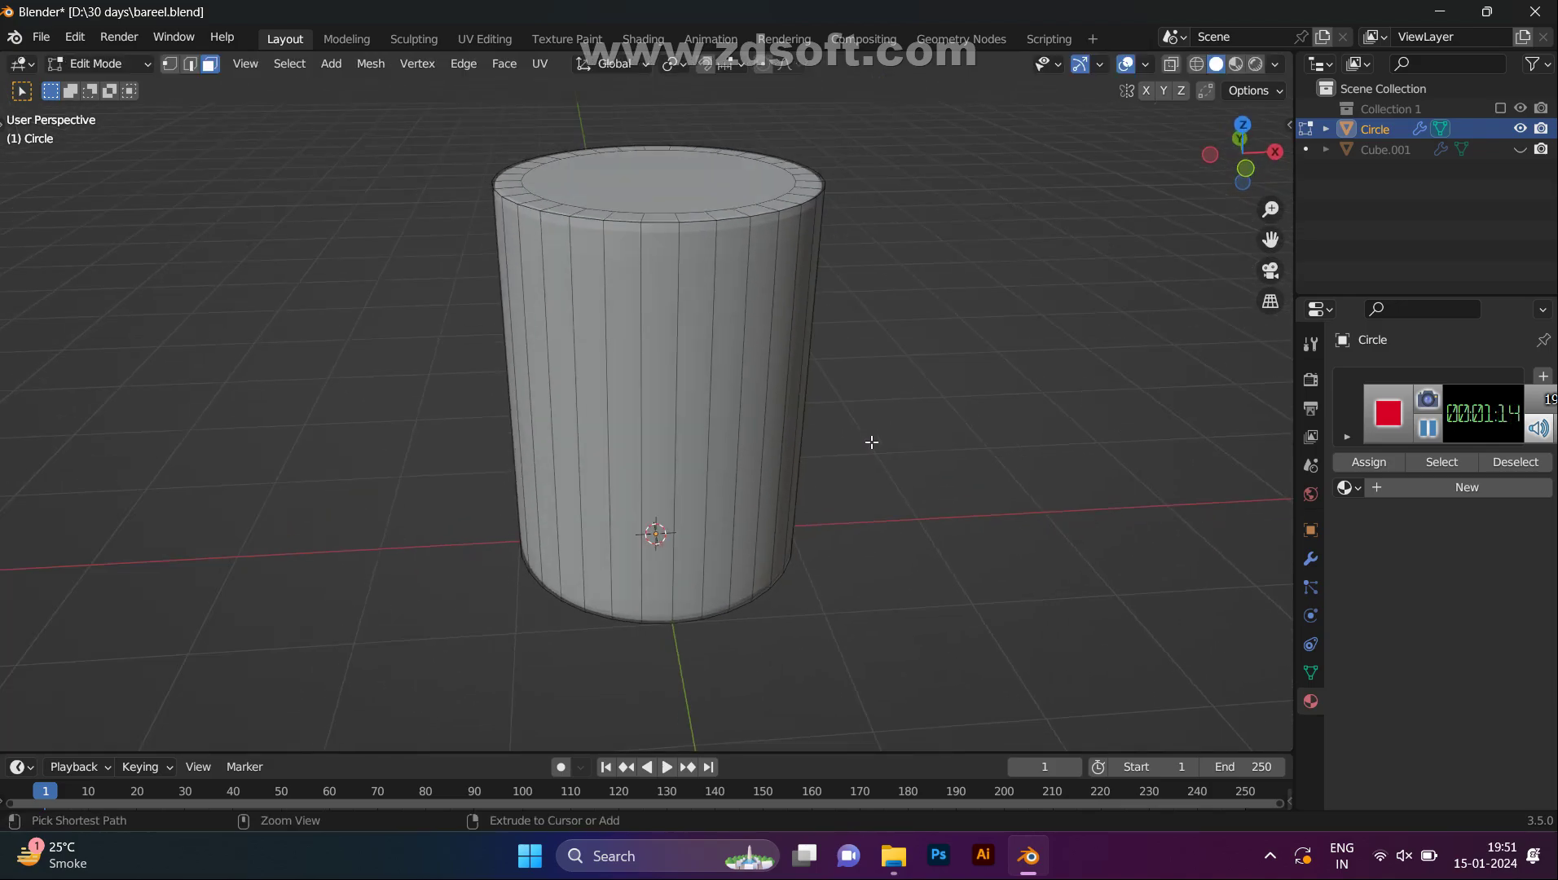
key("ctrl+r")
left_click(766, 283)
left_click_drag(764, 278, 775, 109)
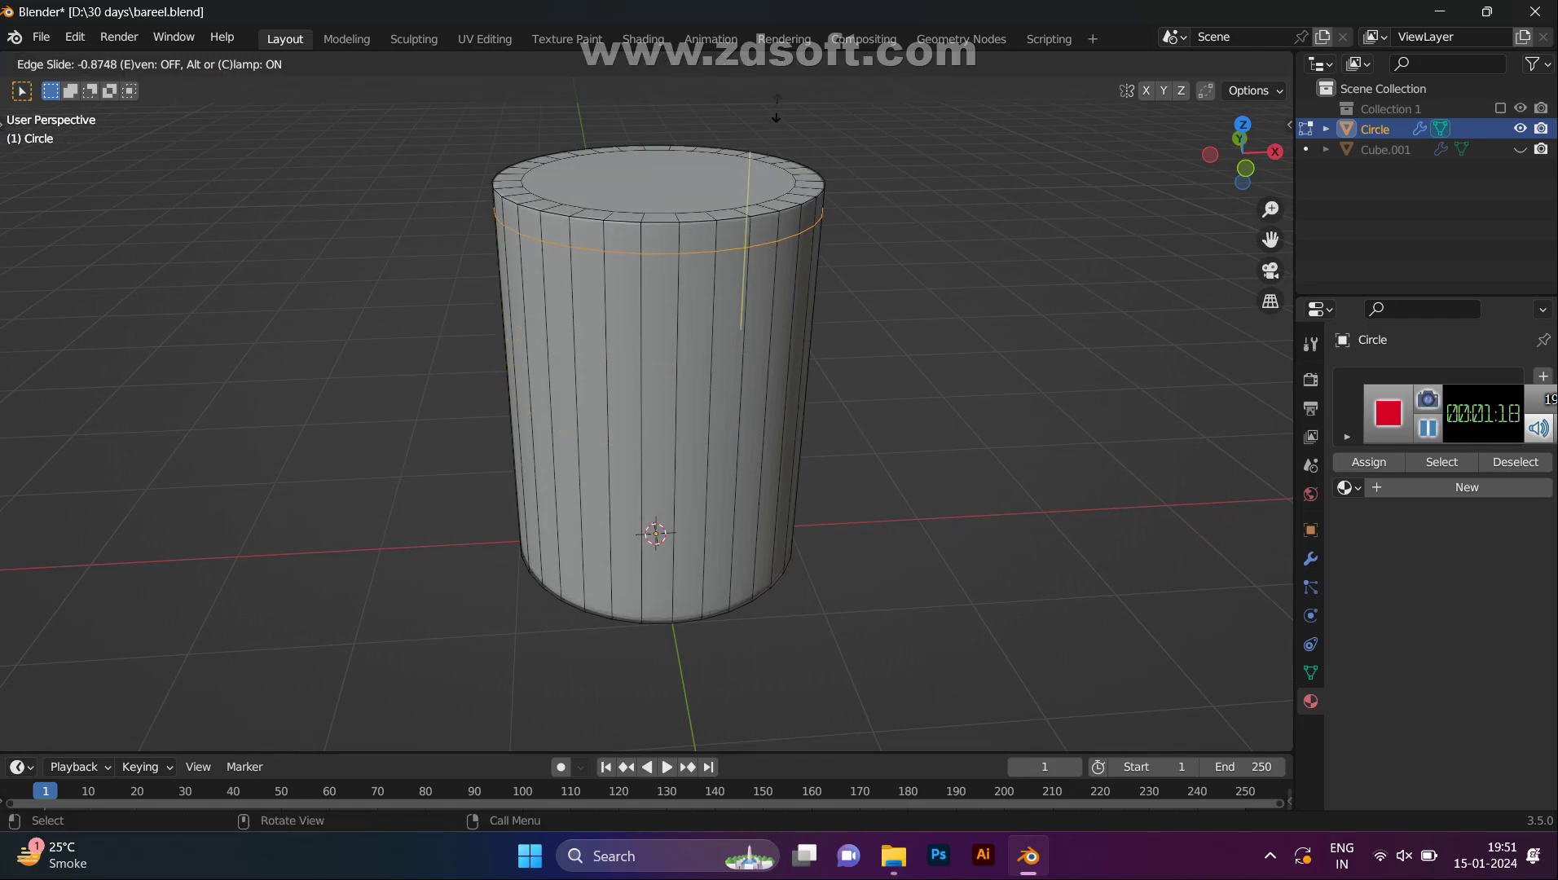
left_click(778, 112)
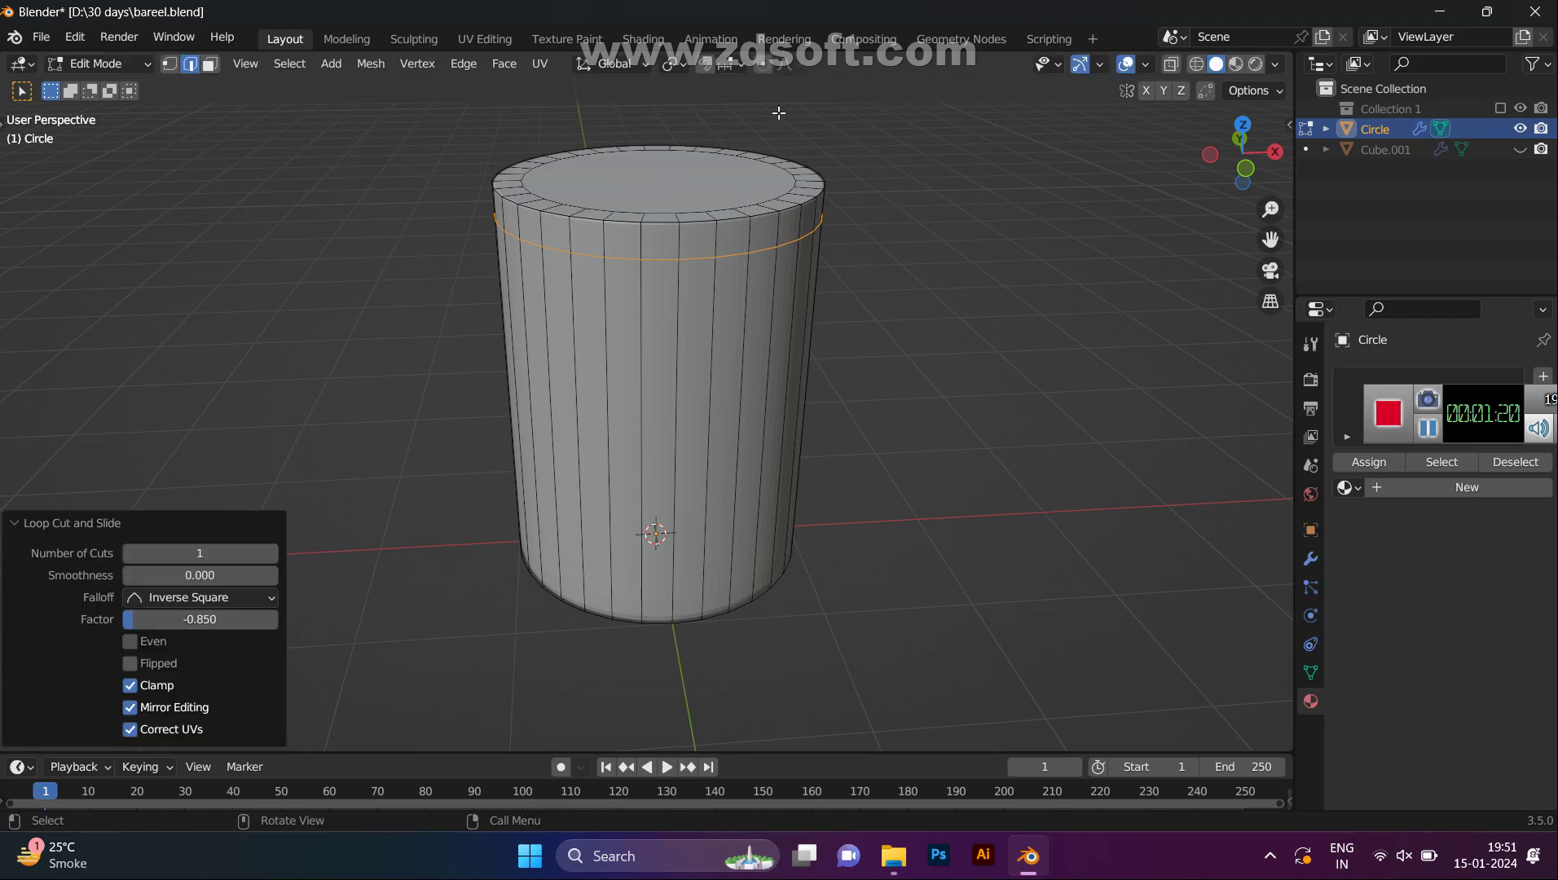
- Add another loop cut a little below the upper one, with a slide factor of about -0.8
key("ctrl+r")
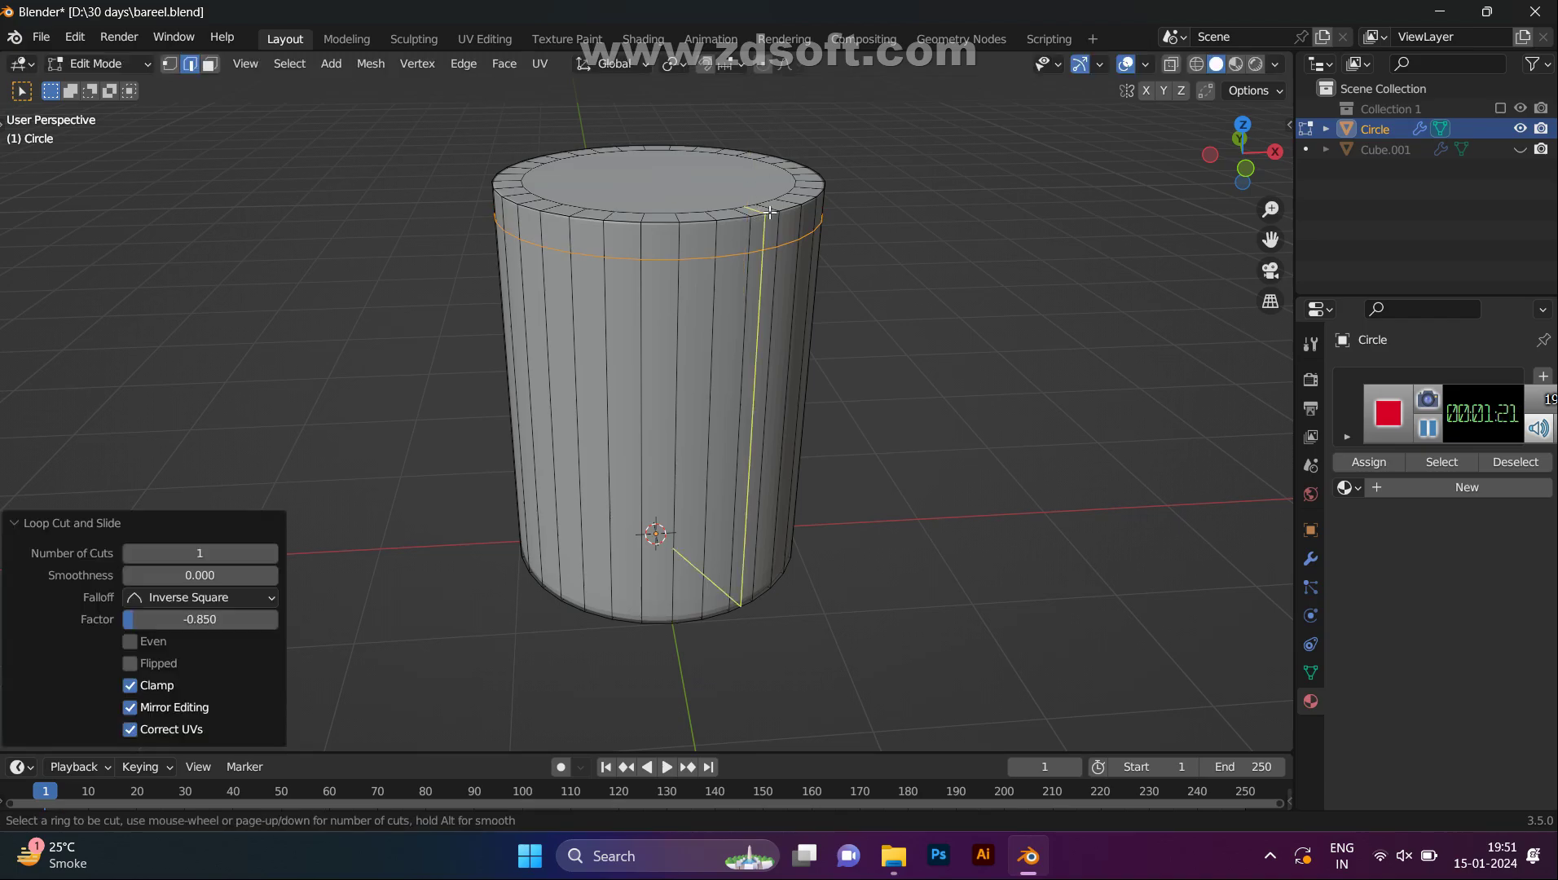
left_click(788, 275)
left_click(801, 147)
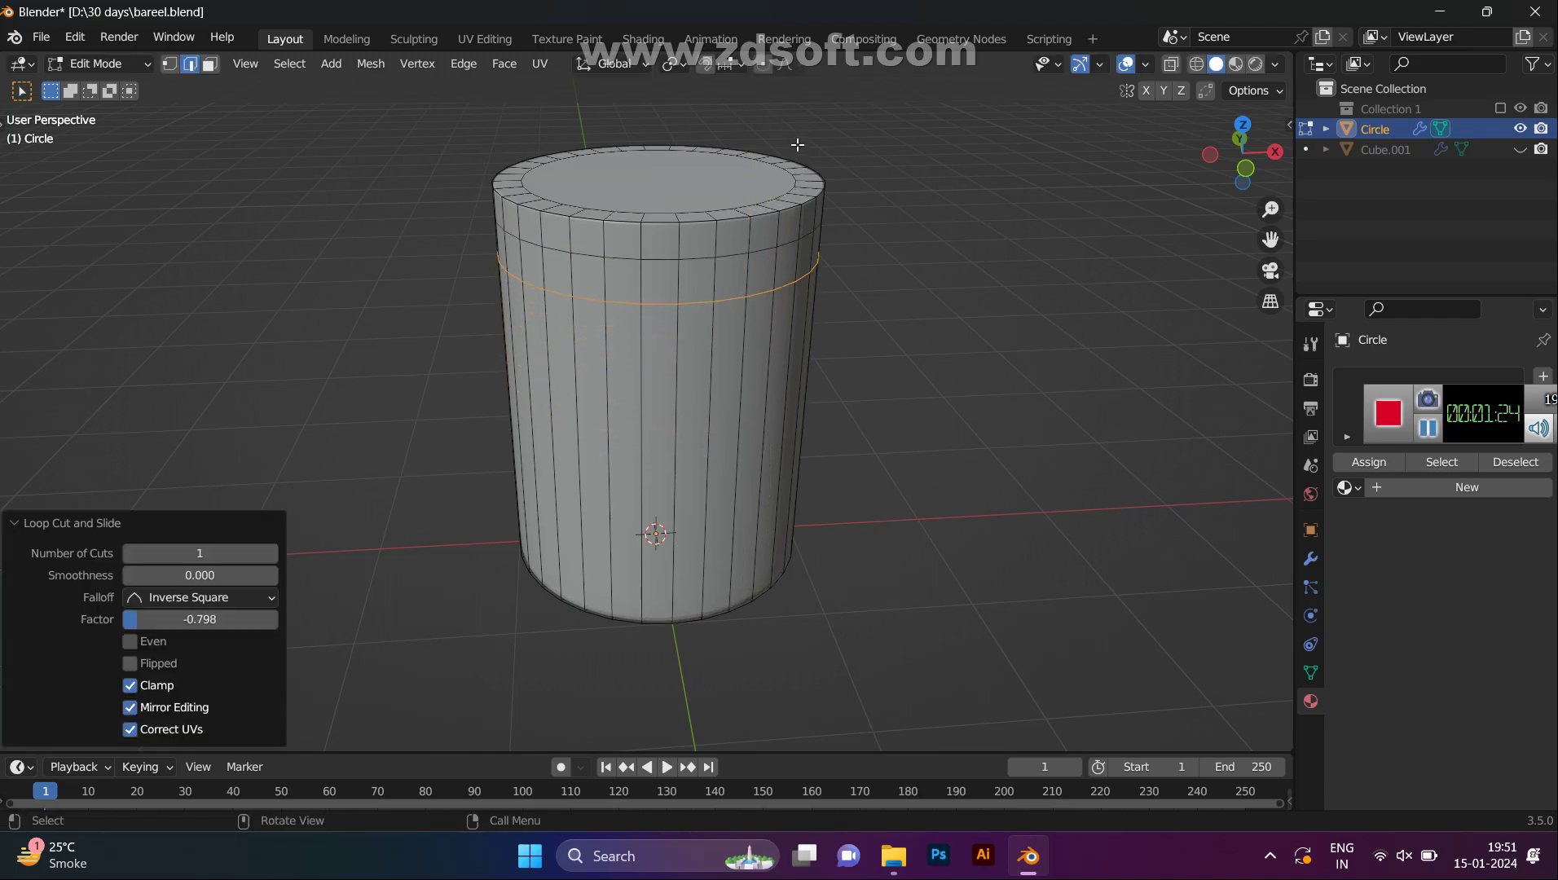
- Add a loop cut around the cylinder near its base, with a slide factor of about 0.79
middle_click_drag(800, 147, 777, 193)
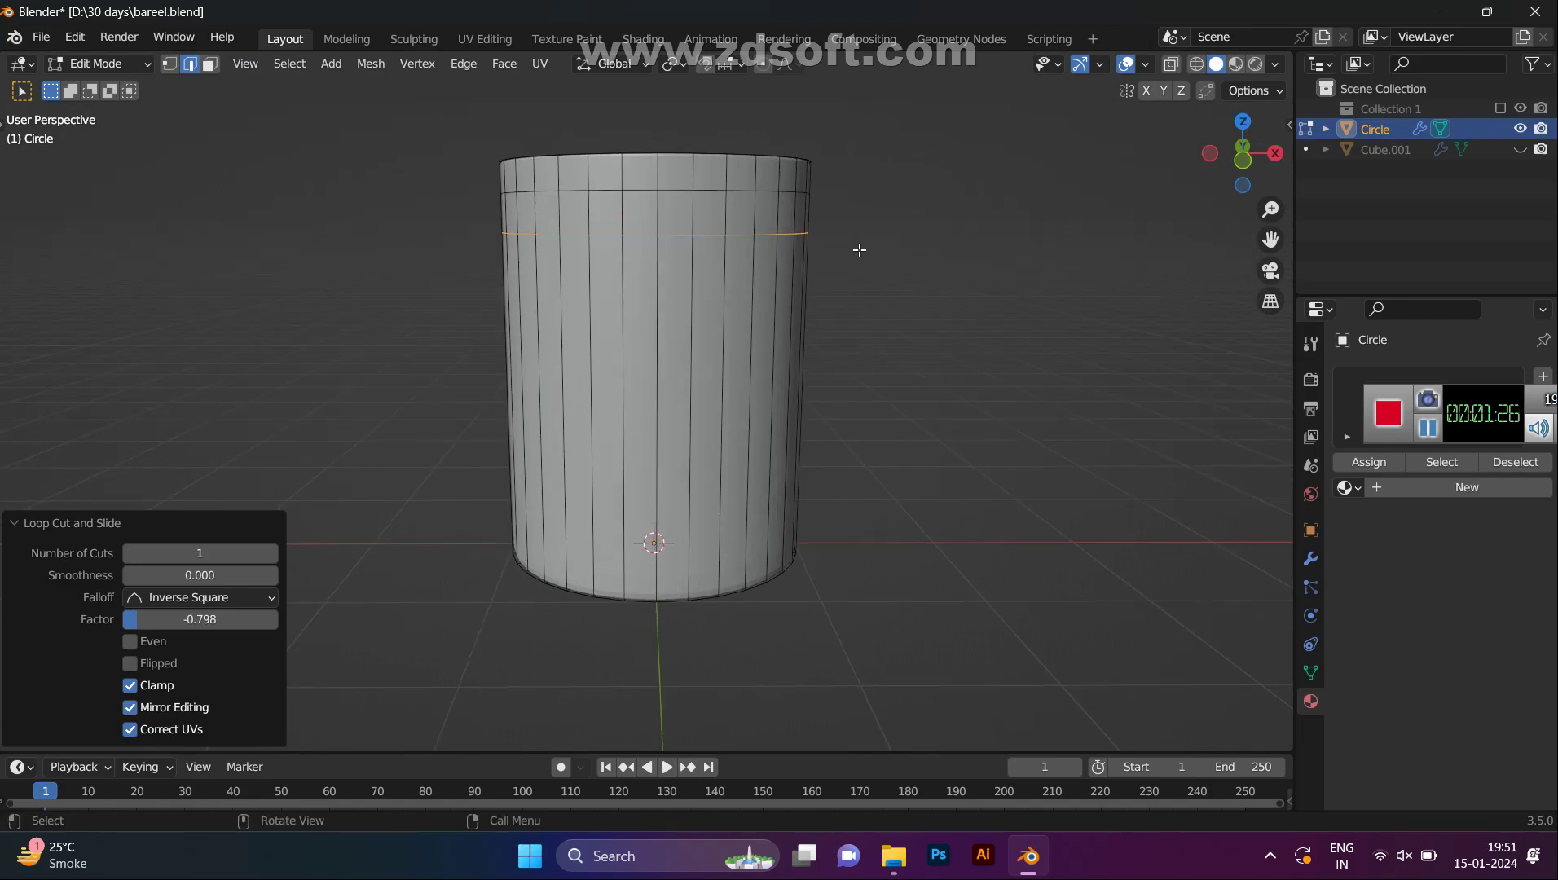
left_click(860, 300)
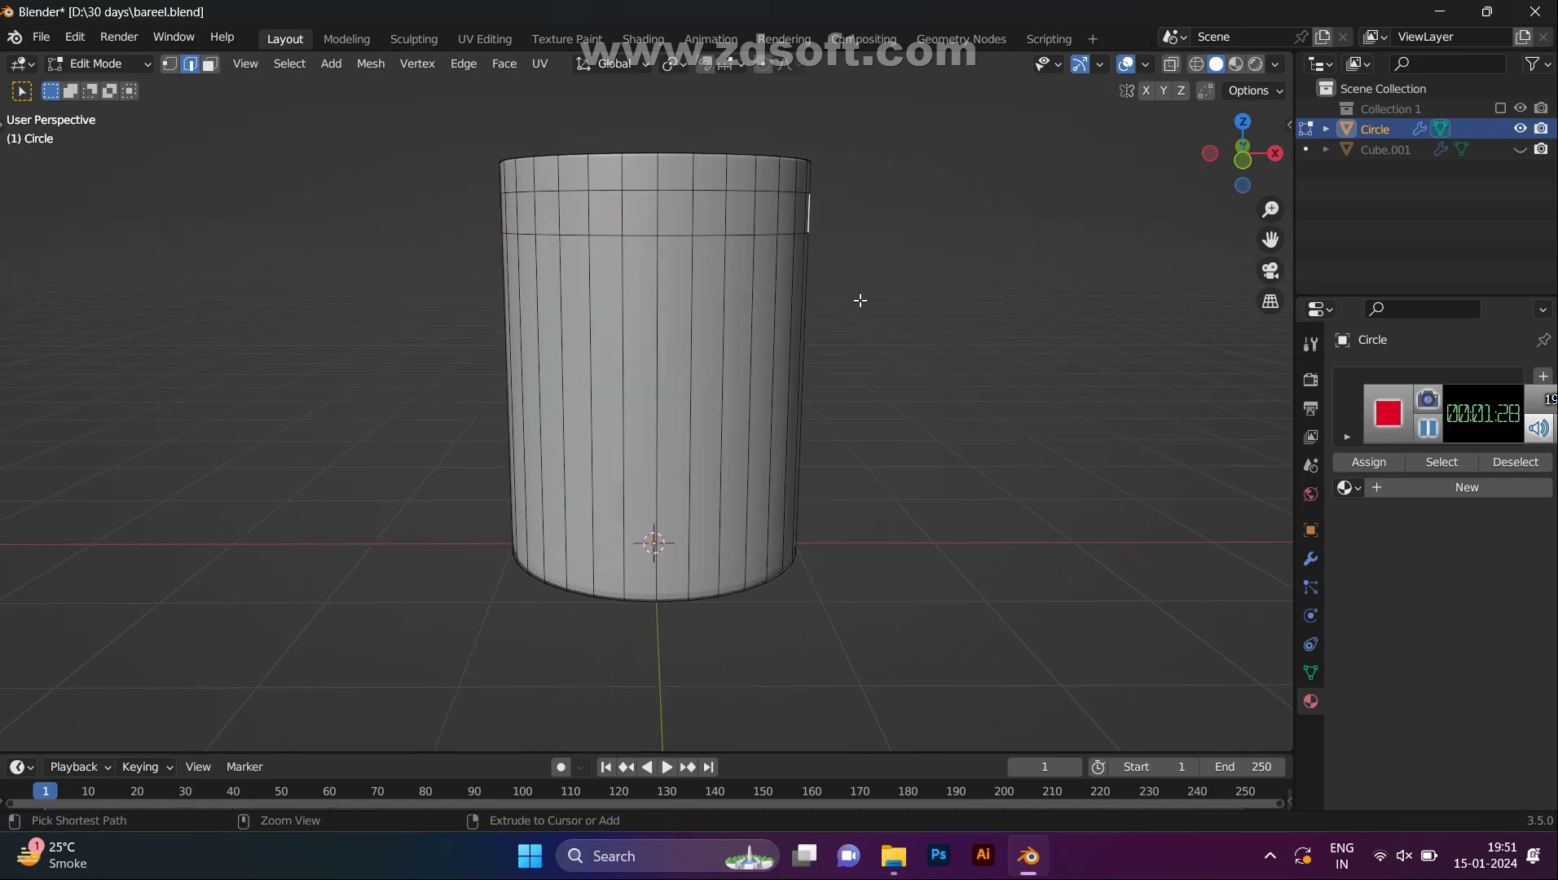
key("ctrl+t")
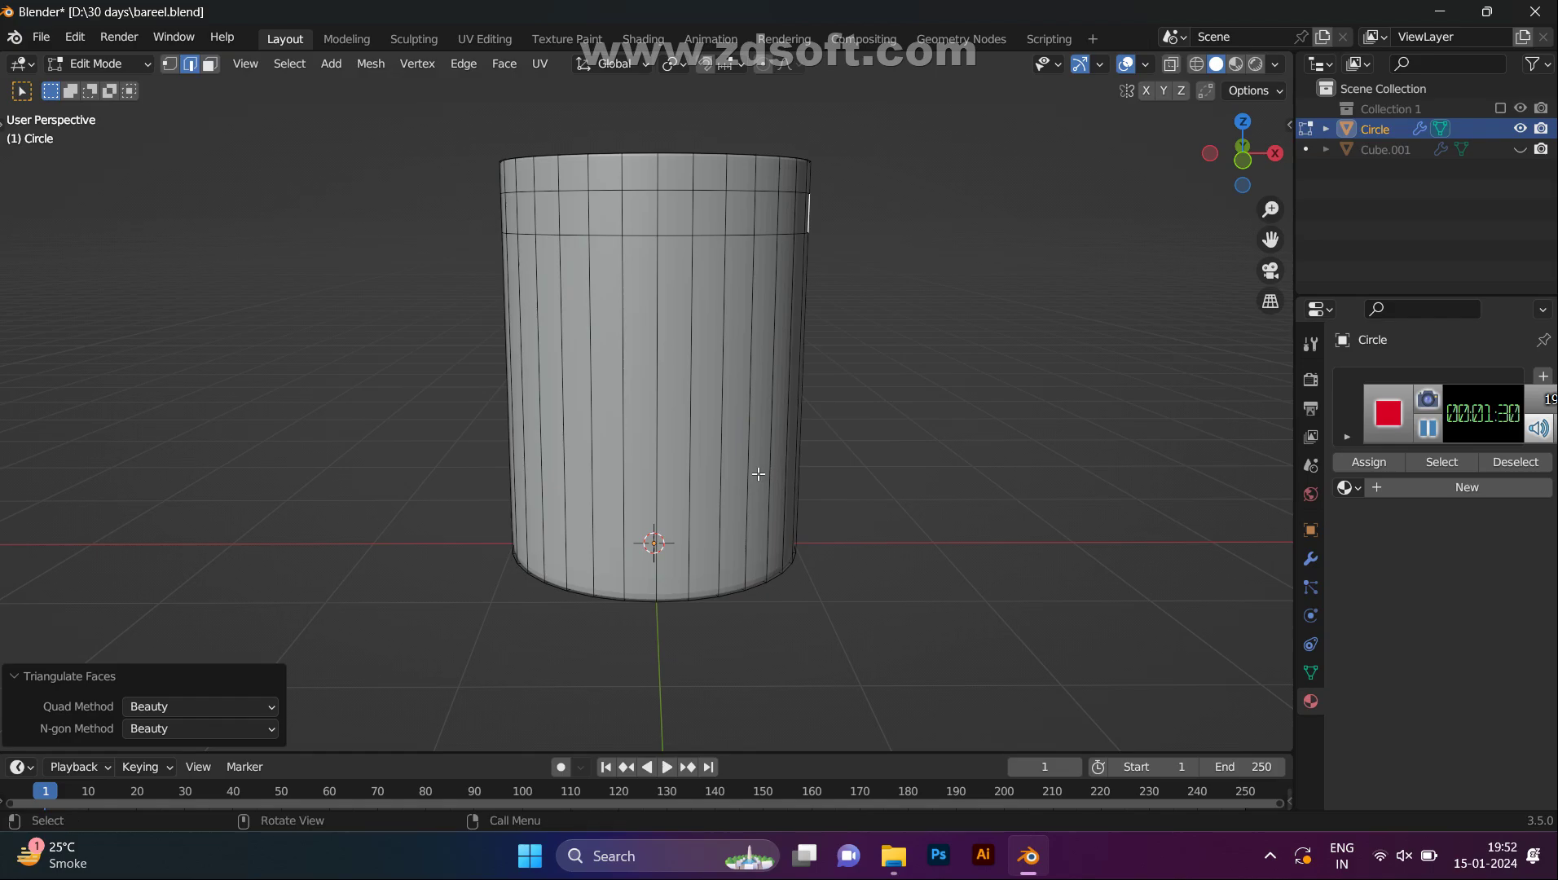
key("ctrl+r")
left_click(762, 416)
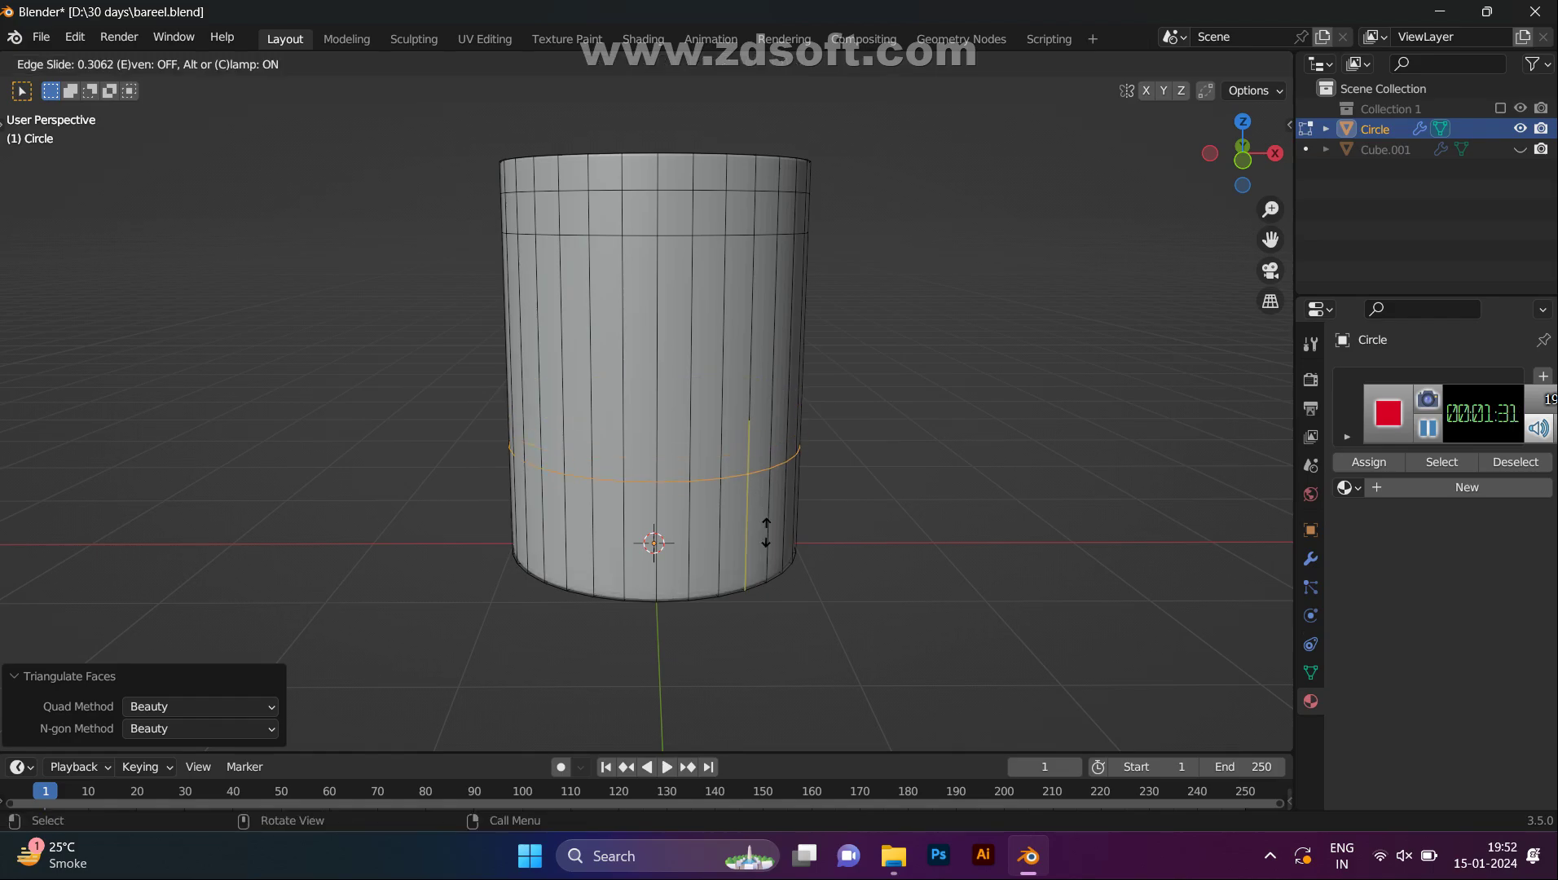
left_click(776, 617)
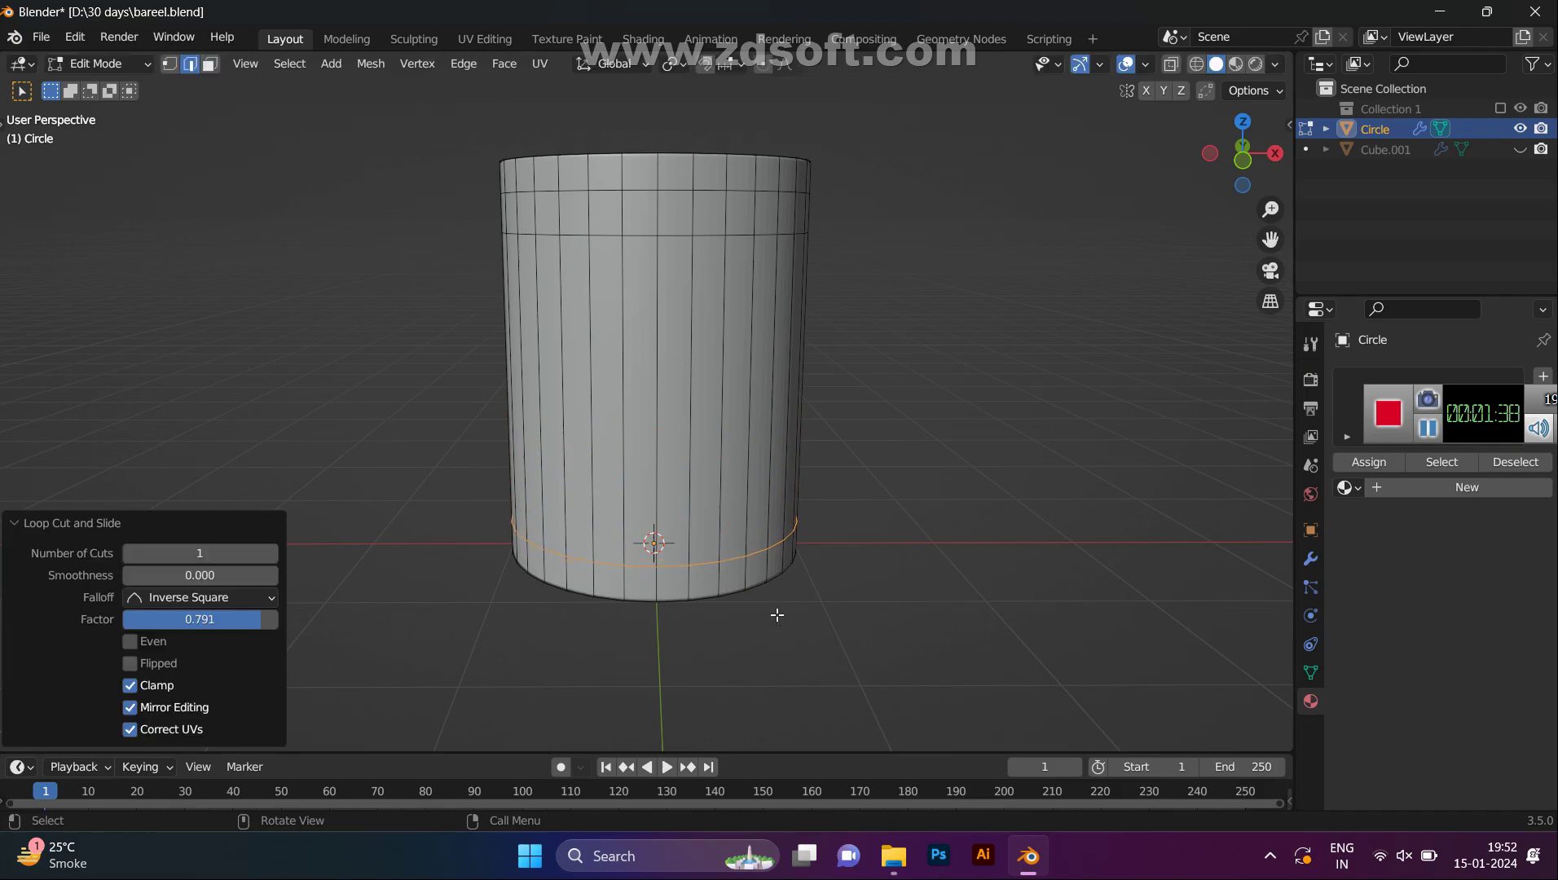
- Add another loop cut around the cylinder slightly above the one near its base
left_click(832, 524)
key("ctrl+r")
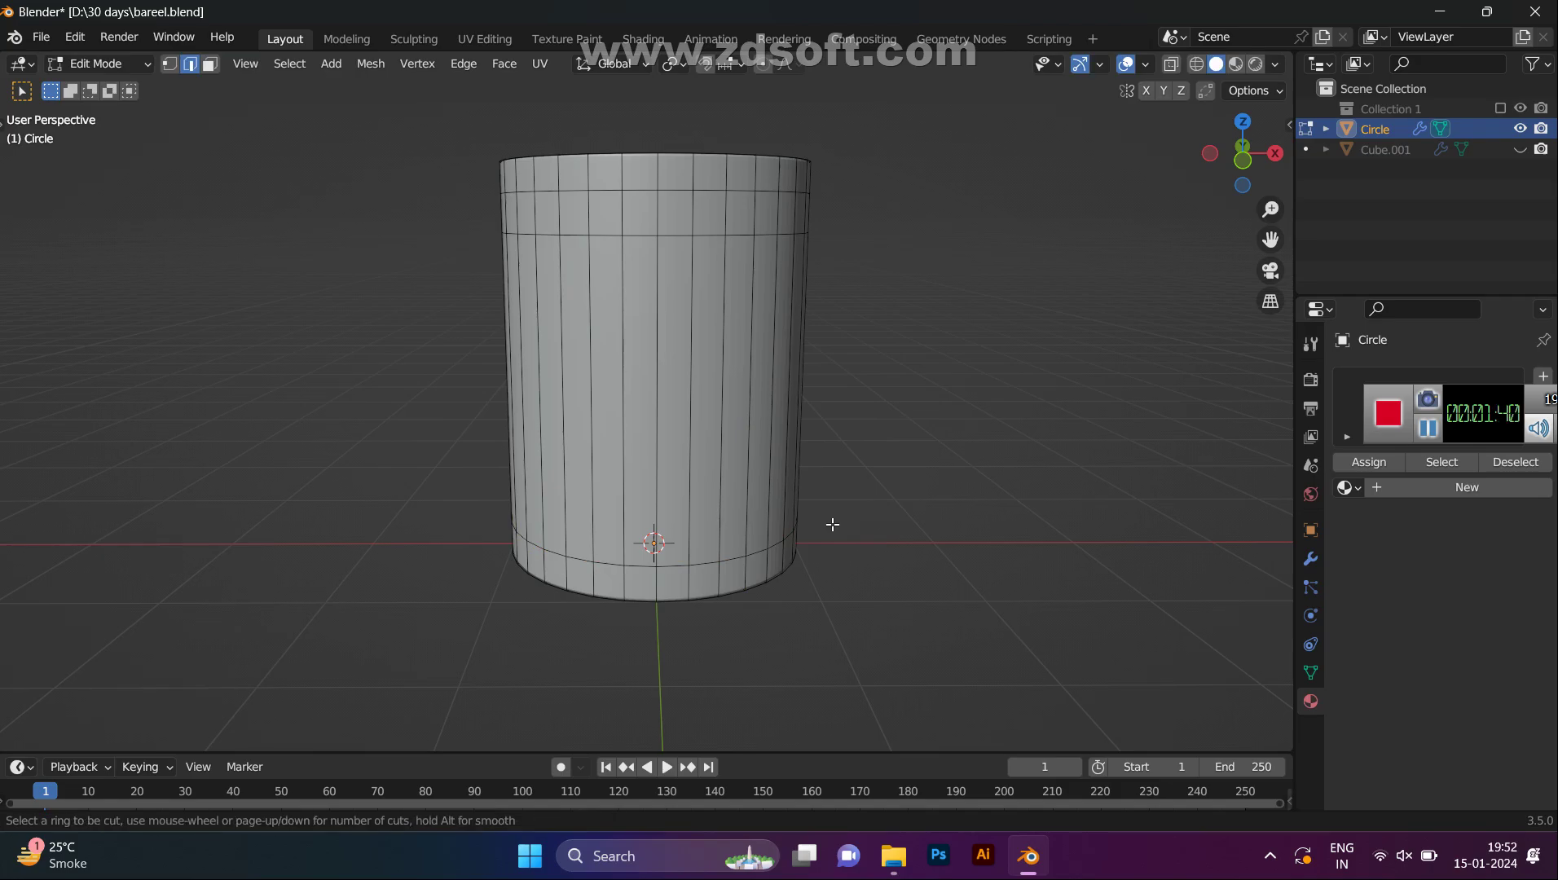
left_click(792, 516)
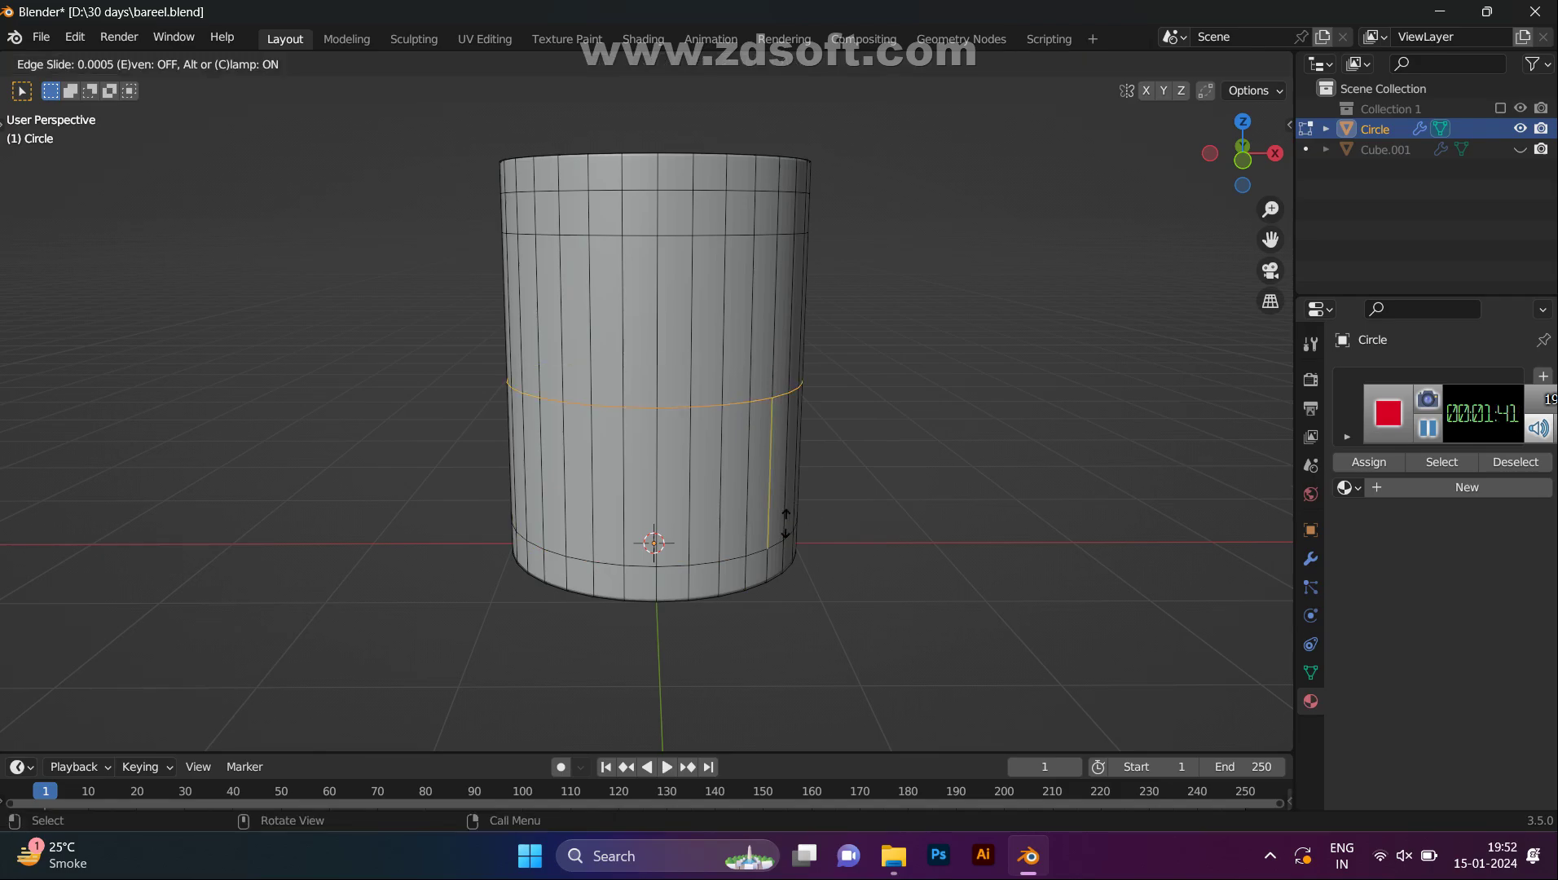
left_click(771, 619)
left_click(875, 469)
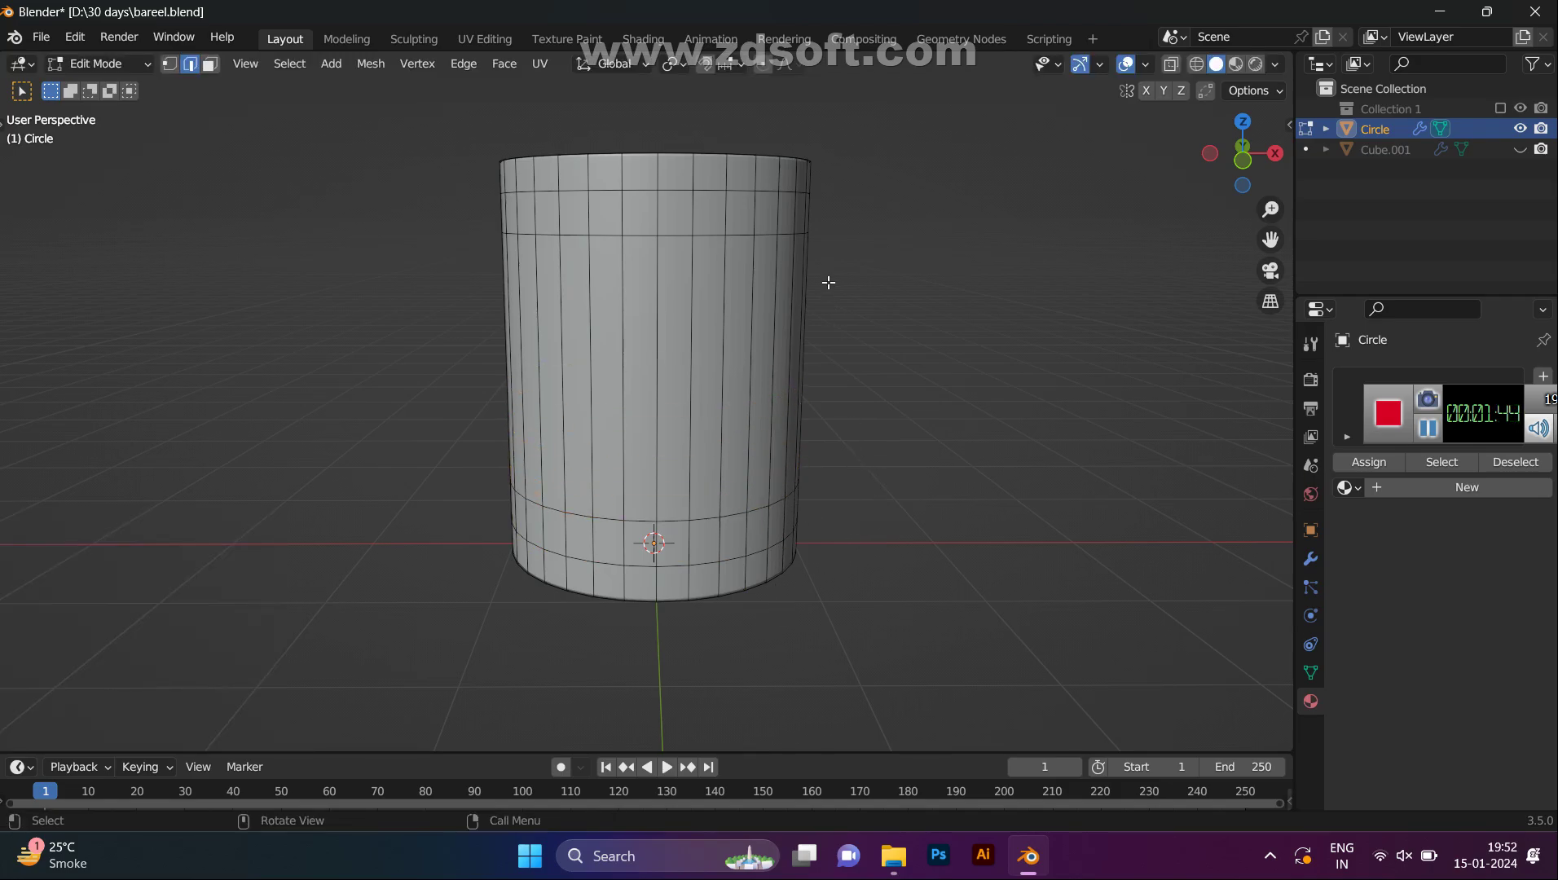
- Extrude the cylinder's inner top face inward along its normals by about -0.205 m to form a recessed lid
middle_click_drag(828, 282, 777, 354)
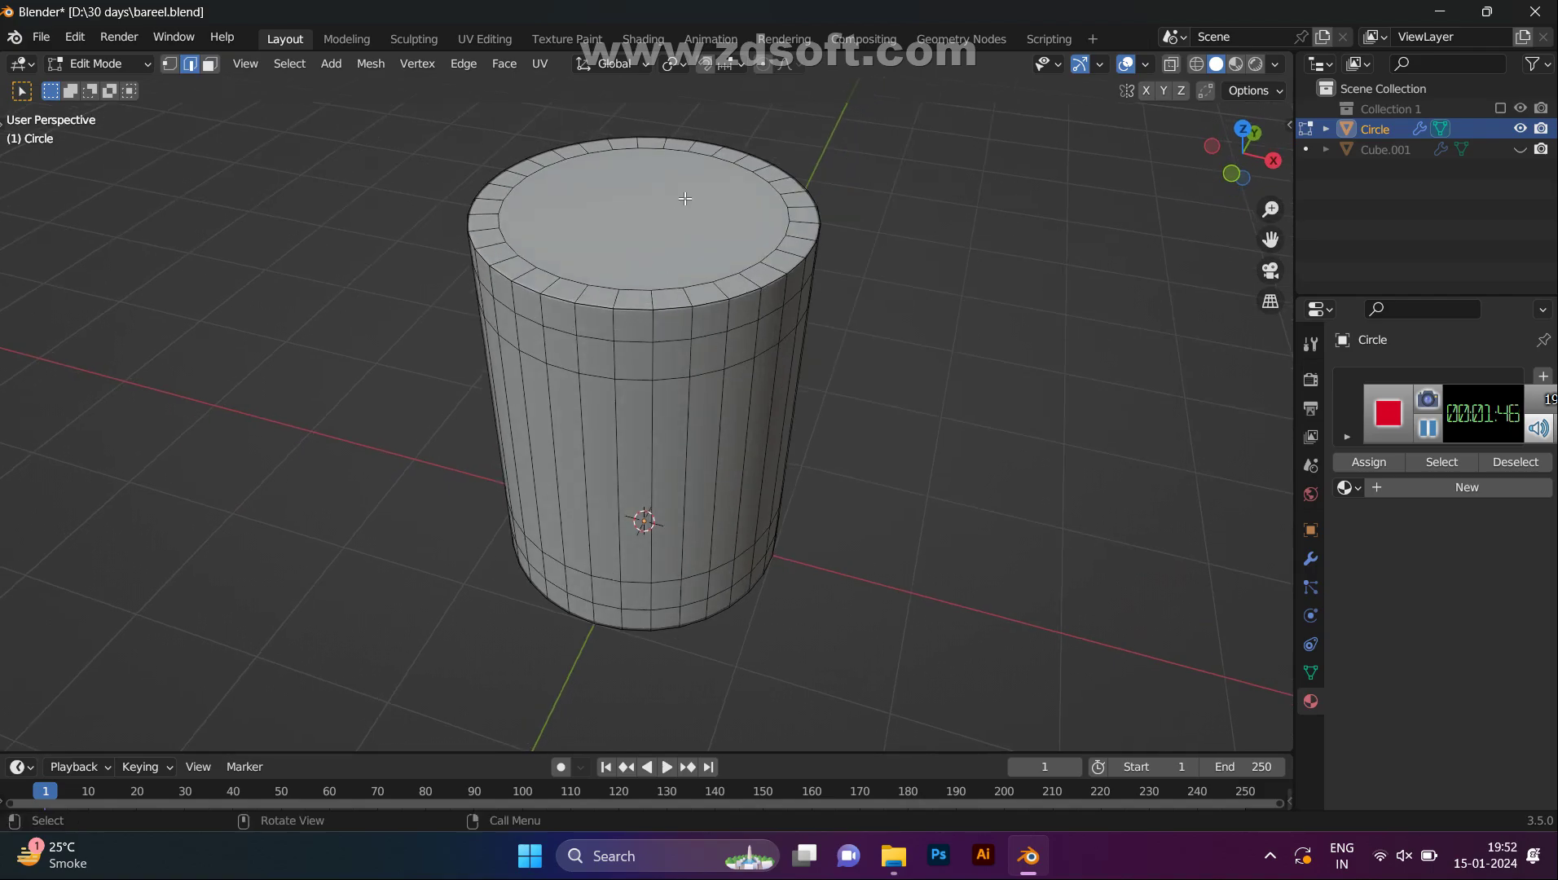
key("Tab")
key("Tab")
left_click(209, 64)
left_click(641, 198)
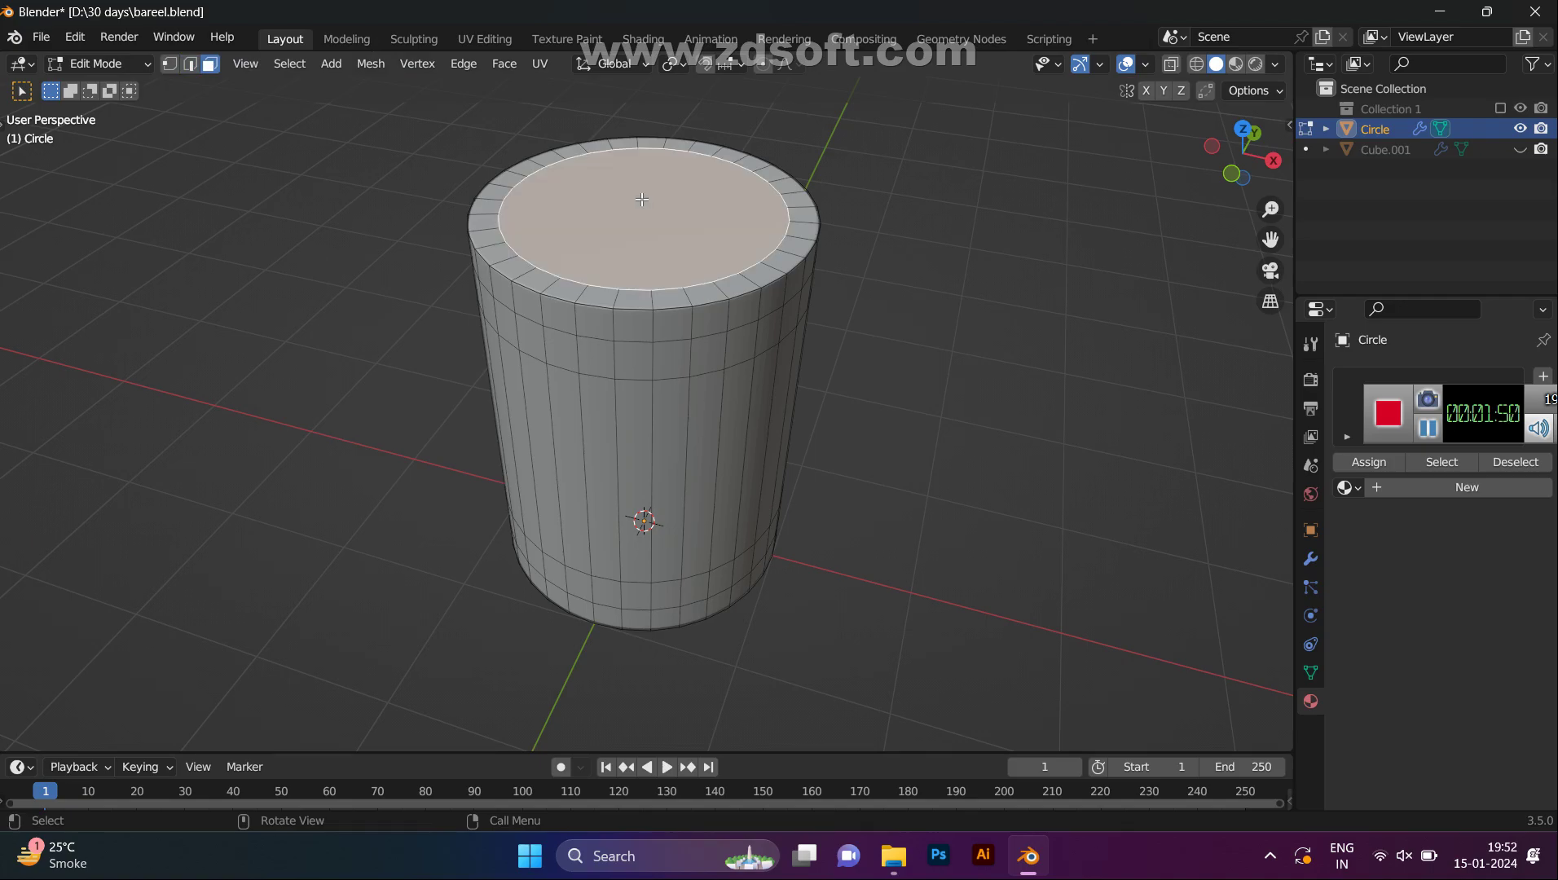
right_click(642, 198)
left_click(635, 249)
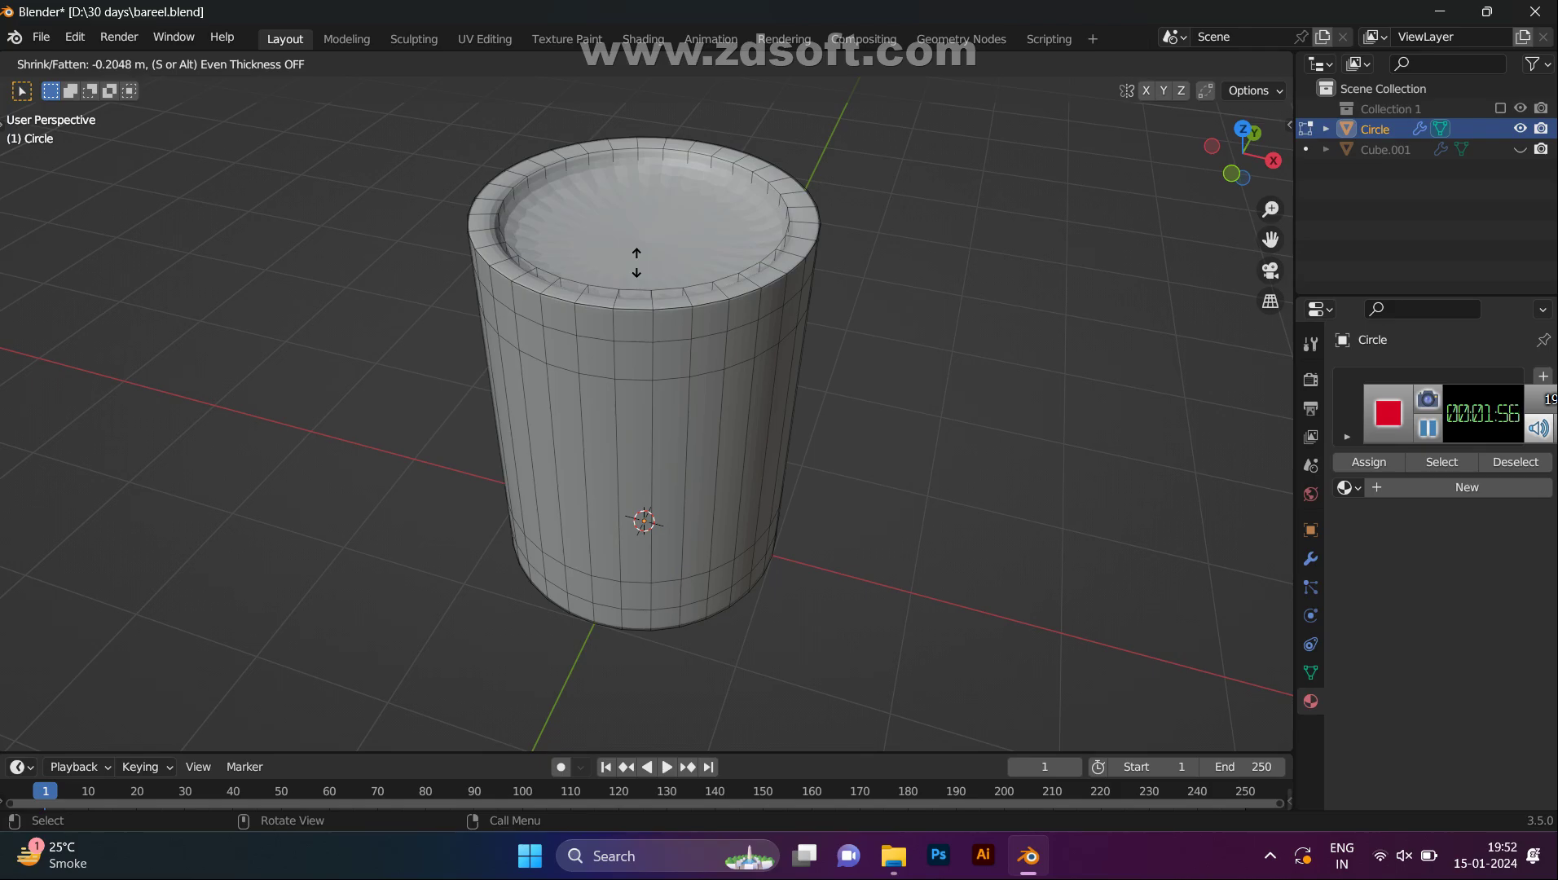
left_click(637, 262)
middle_click_drag(636, 263, 610, 229)
- Add a loop cut around the recess's inner wall, slid fully down to its lower edge with a slide factor of -1
key("ctrl+r")
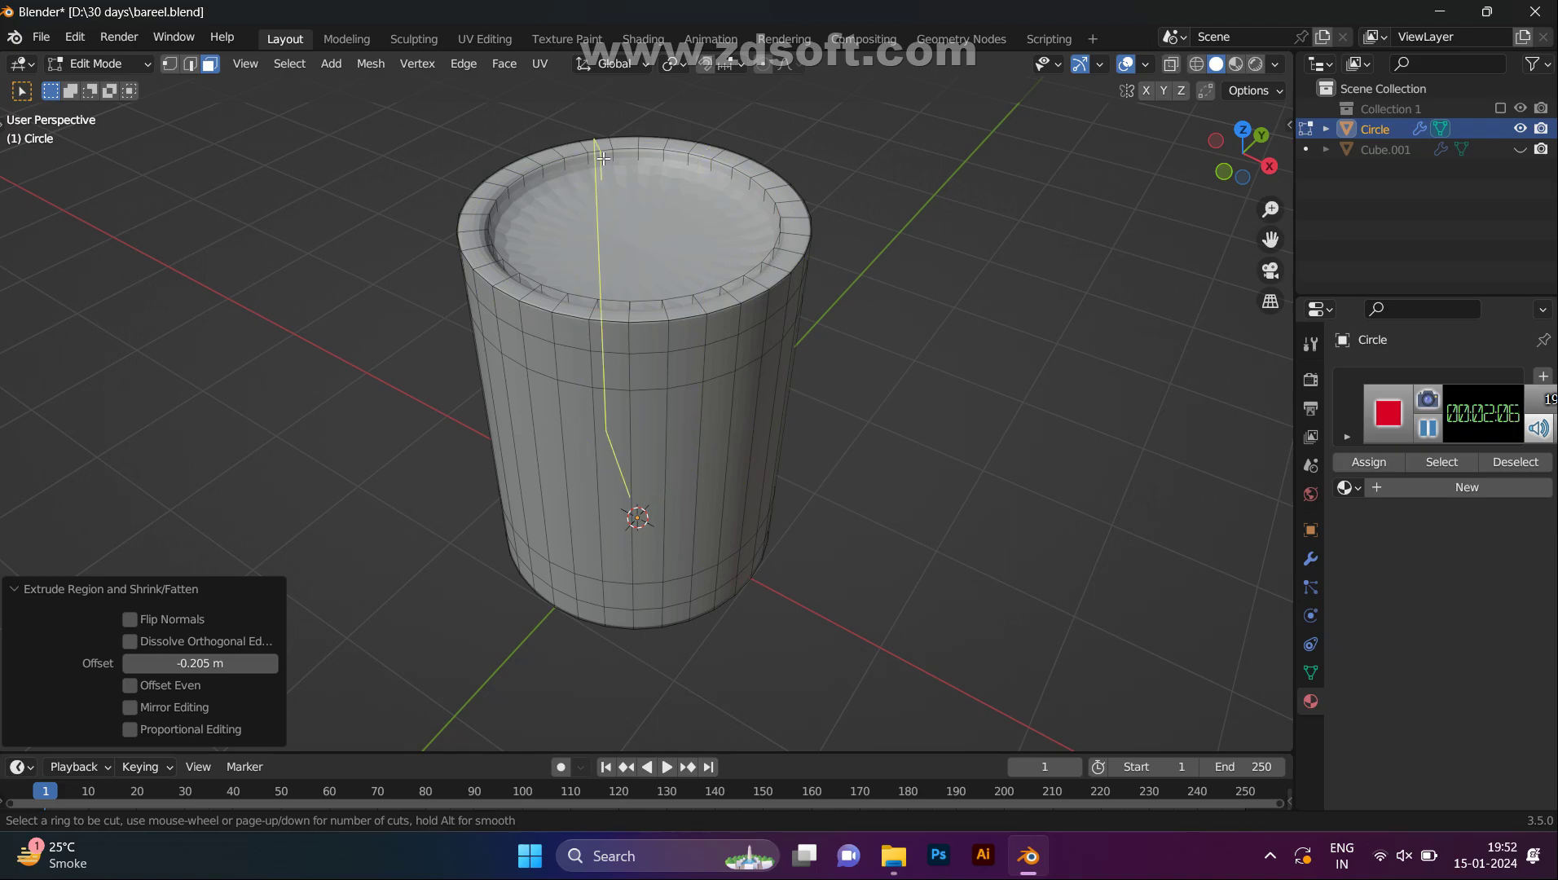
left_click(603, 159)
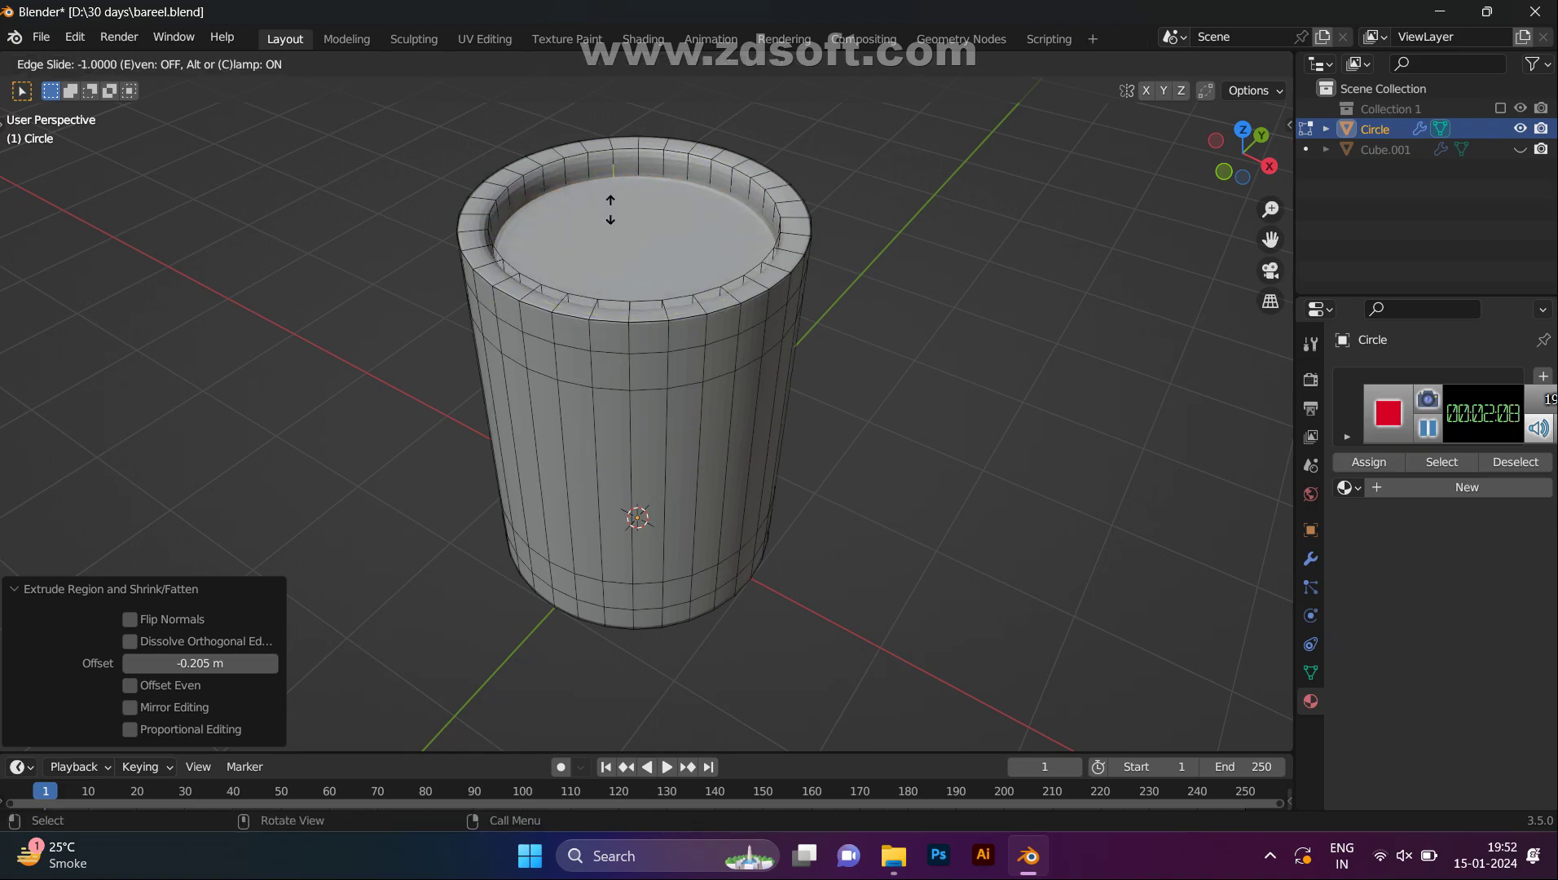
left_click(610, 210)
key("Tab")
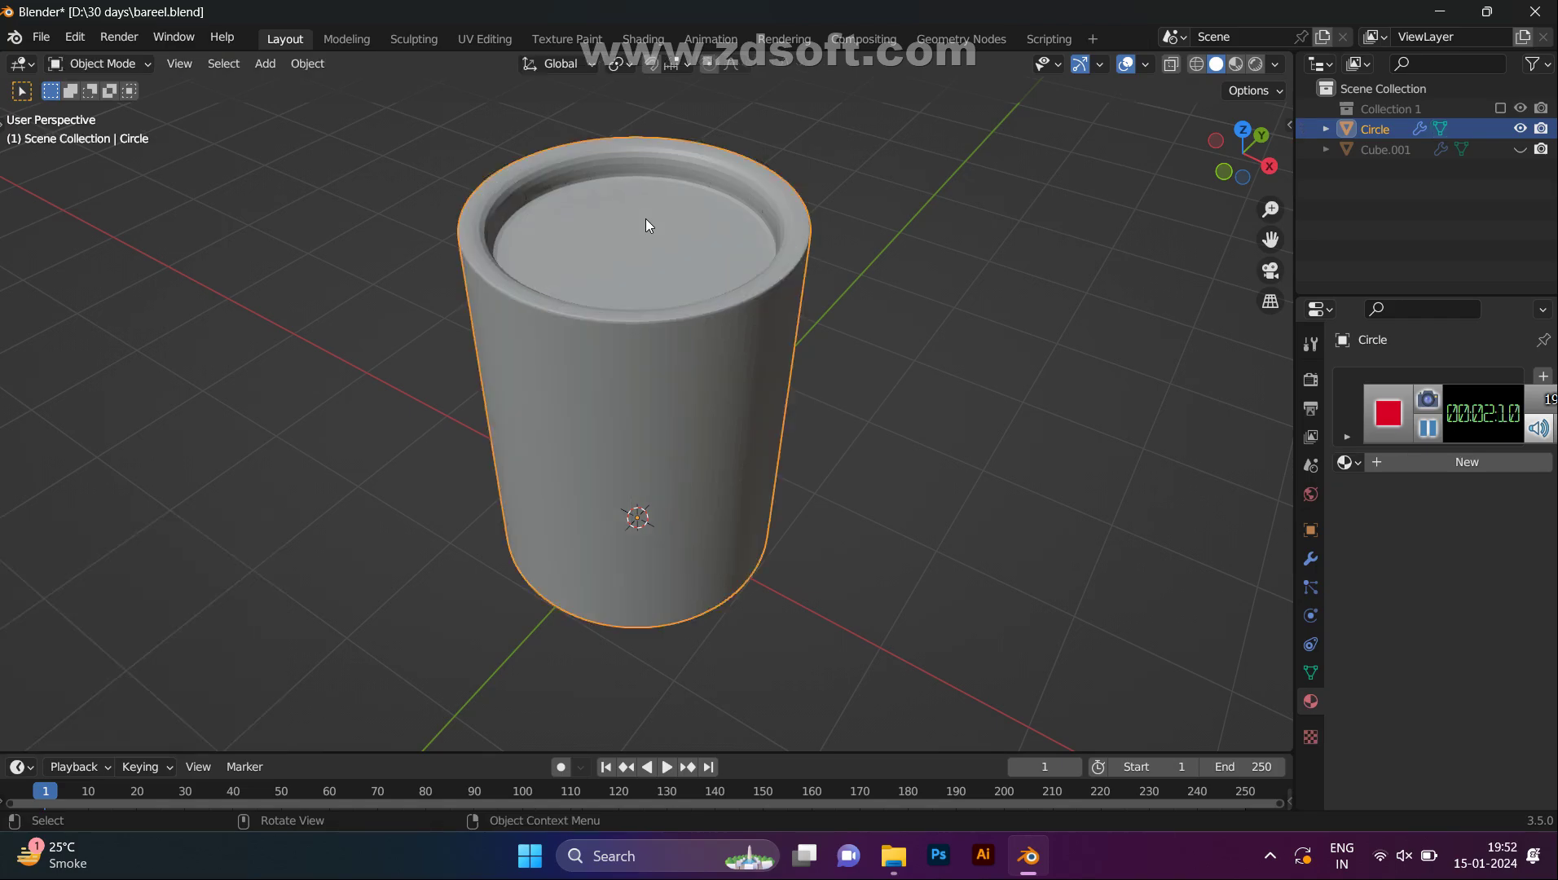
key("Tab")
- Inset the recessed lid face by about 0.65 m to leave a small circular face at its centre
middle_click_drag(646, 219, 635, 246)
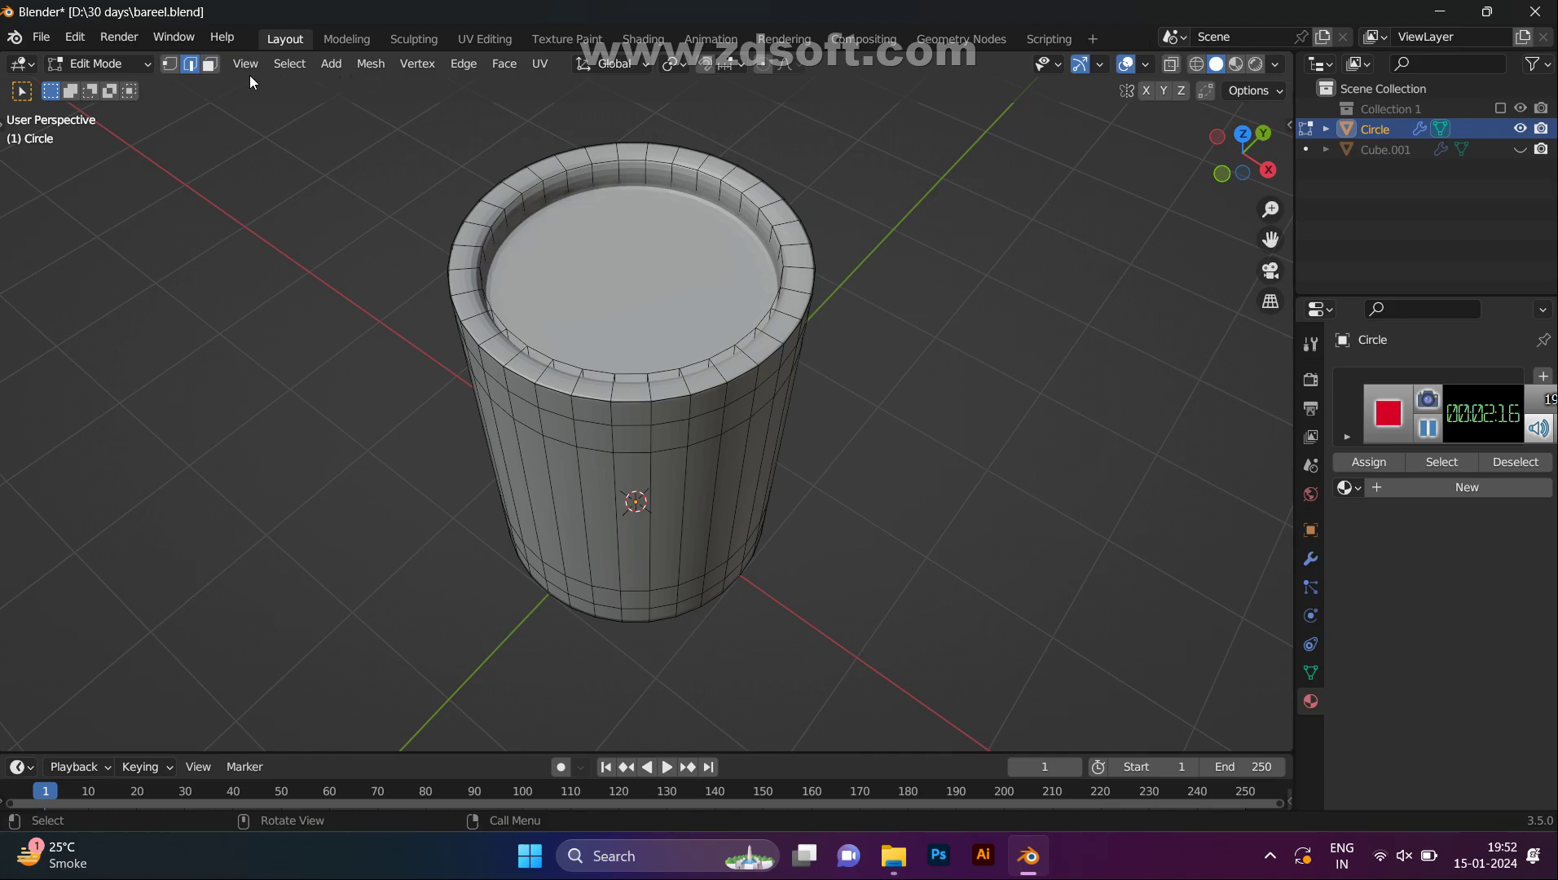
left_click(210, 69)
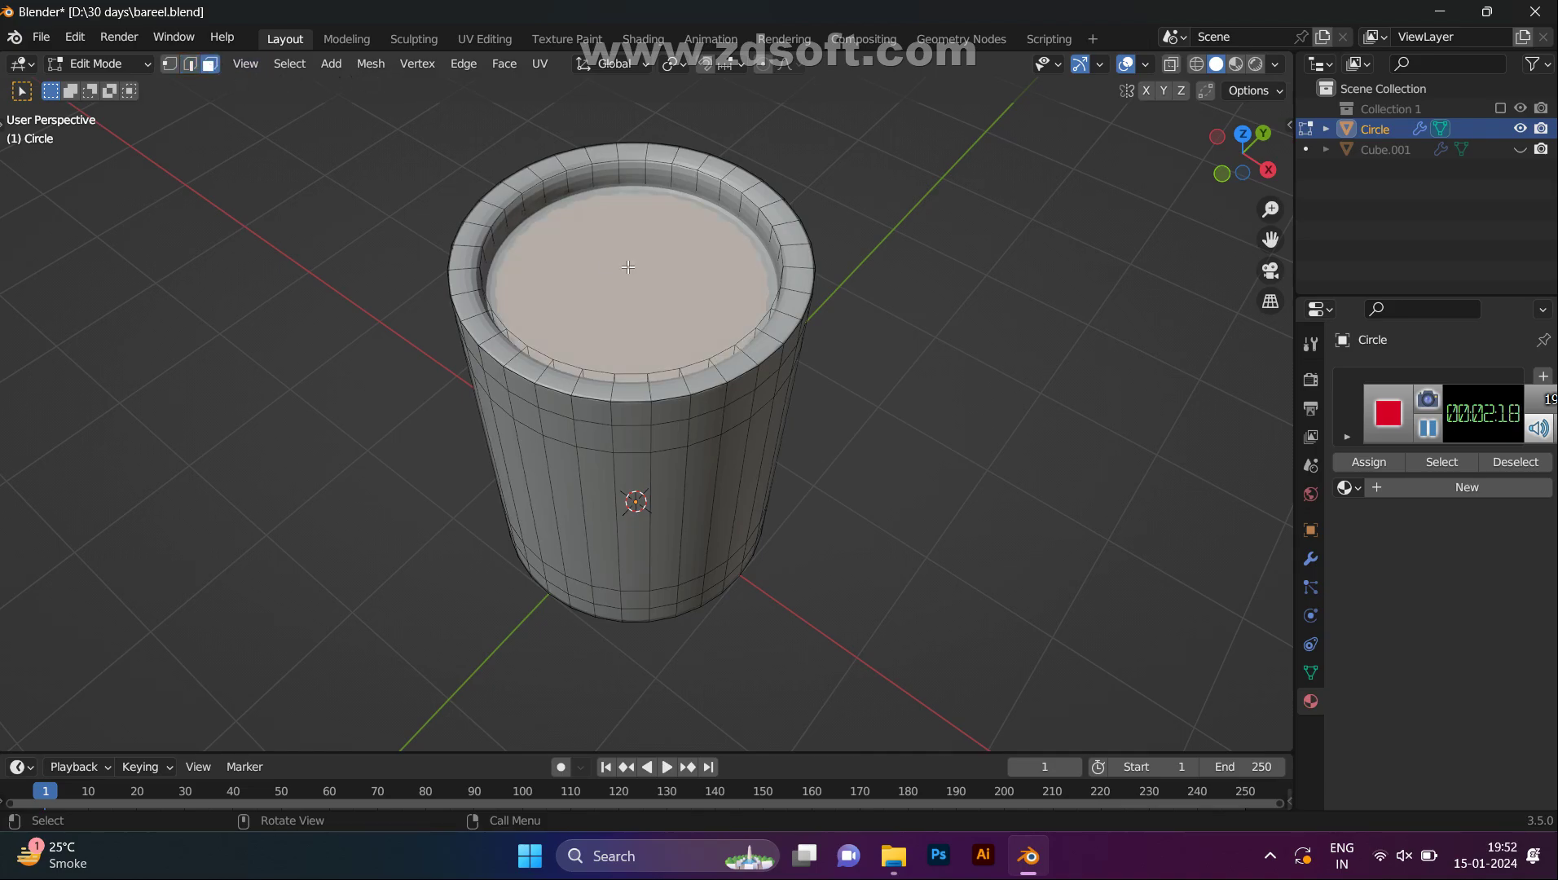
left_click(489, 207)
key("i")
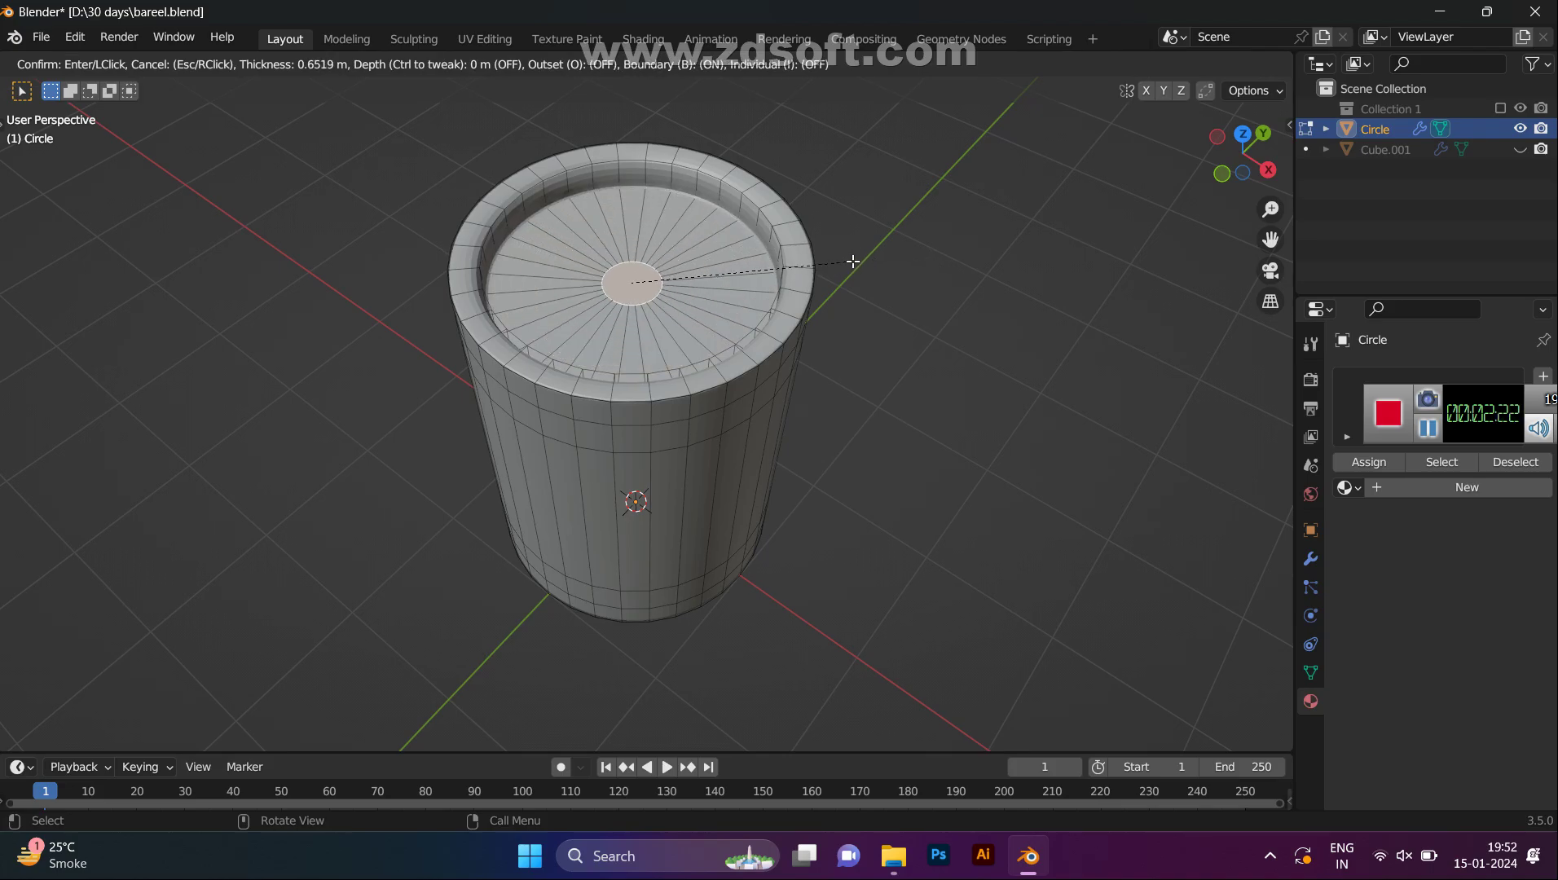
left_click(853, 260)
- Move the small circular lid face about -0.45 m along the X axis, towards the rim
key("g")
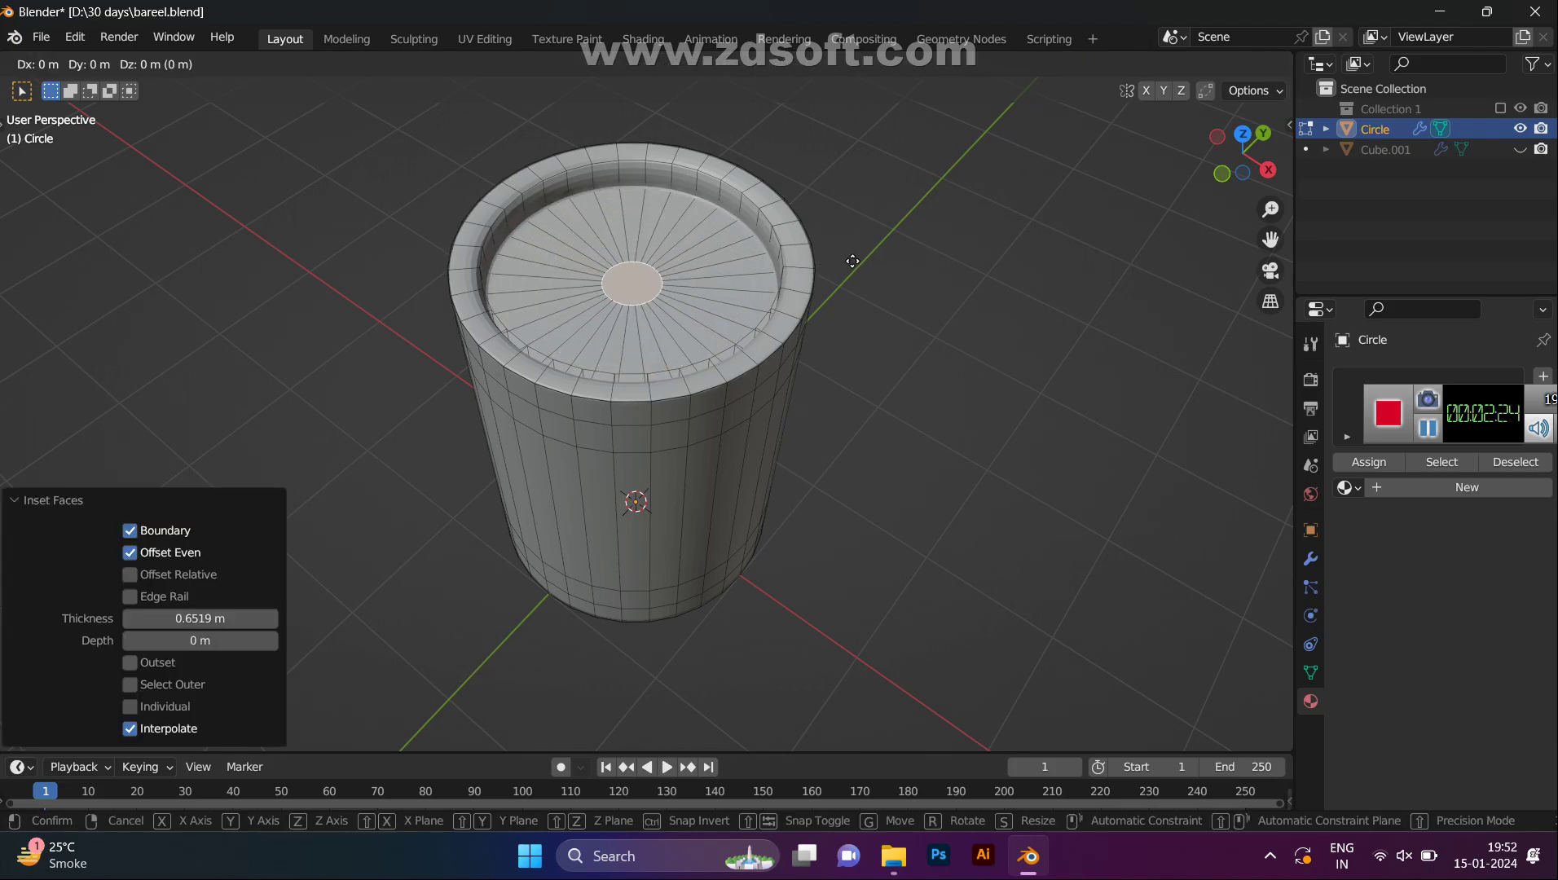
key("z")
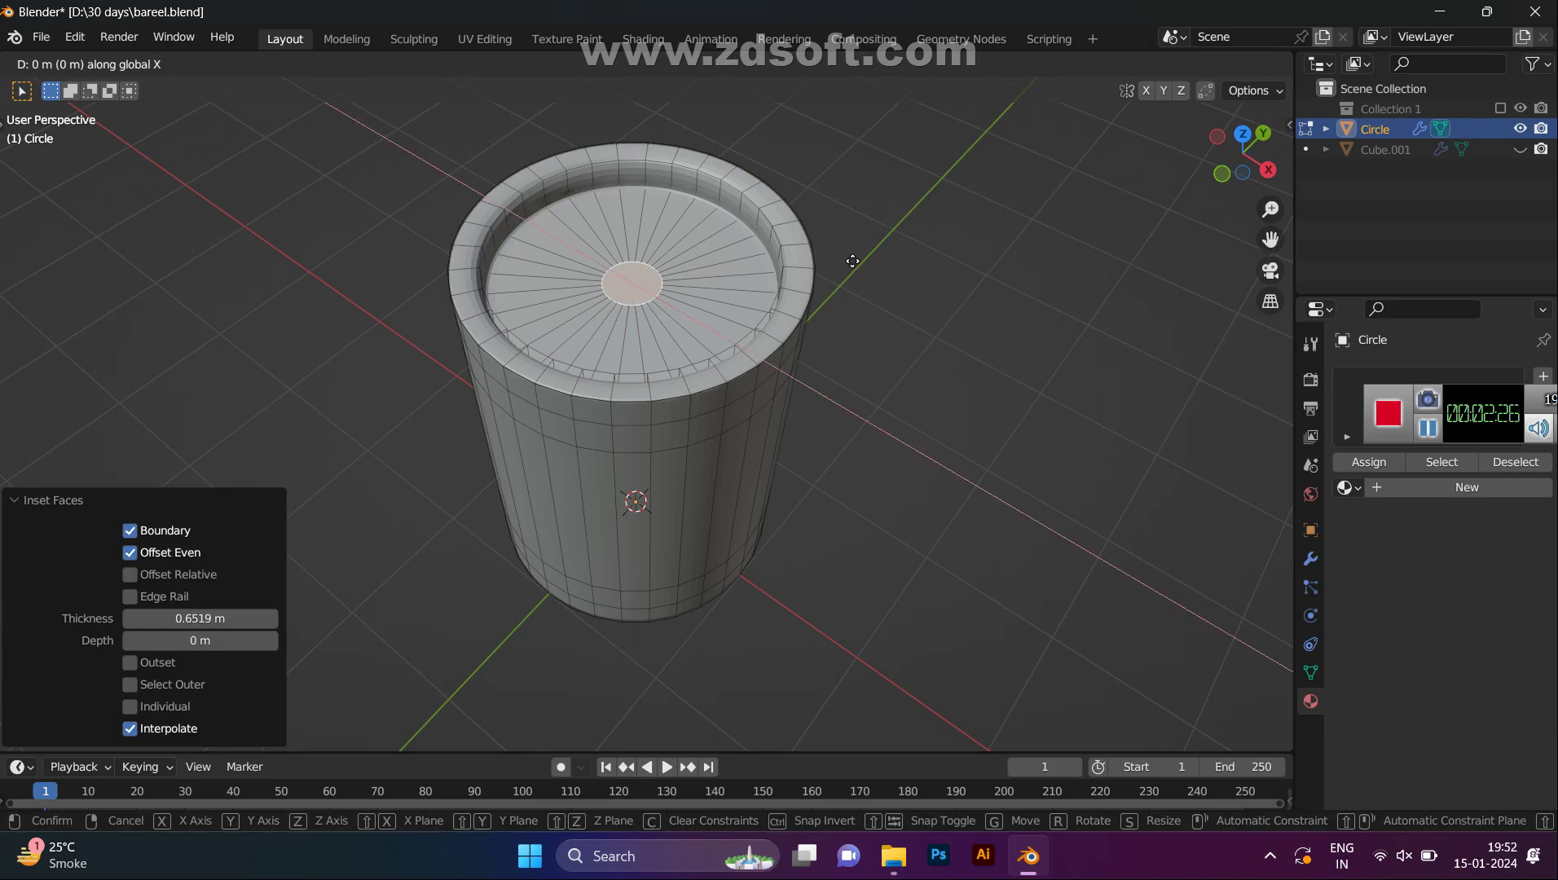
key("x")
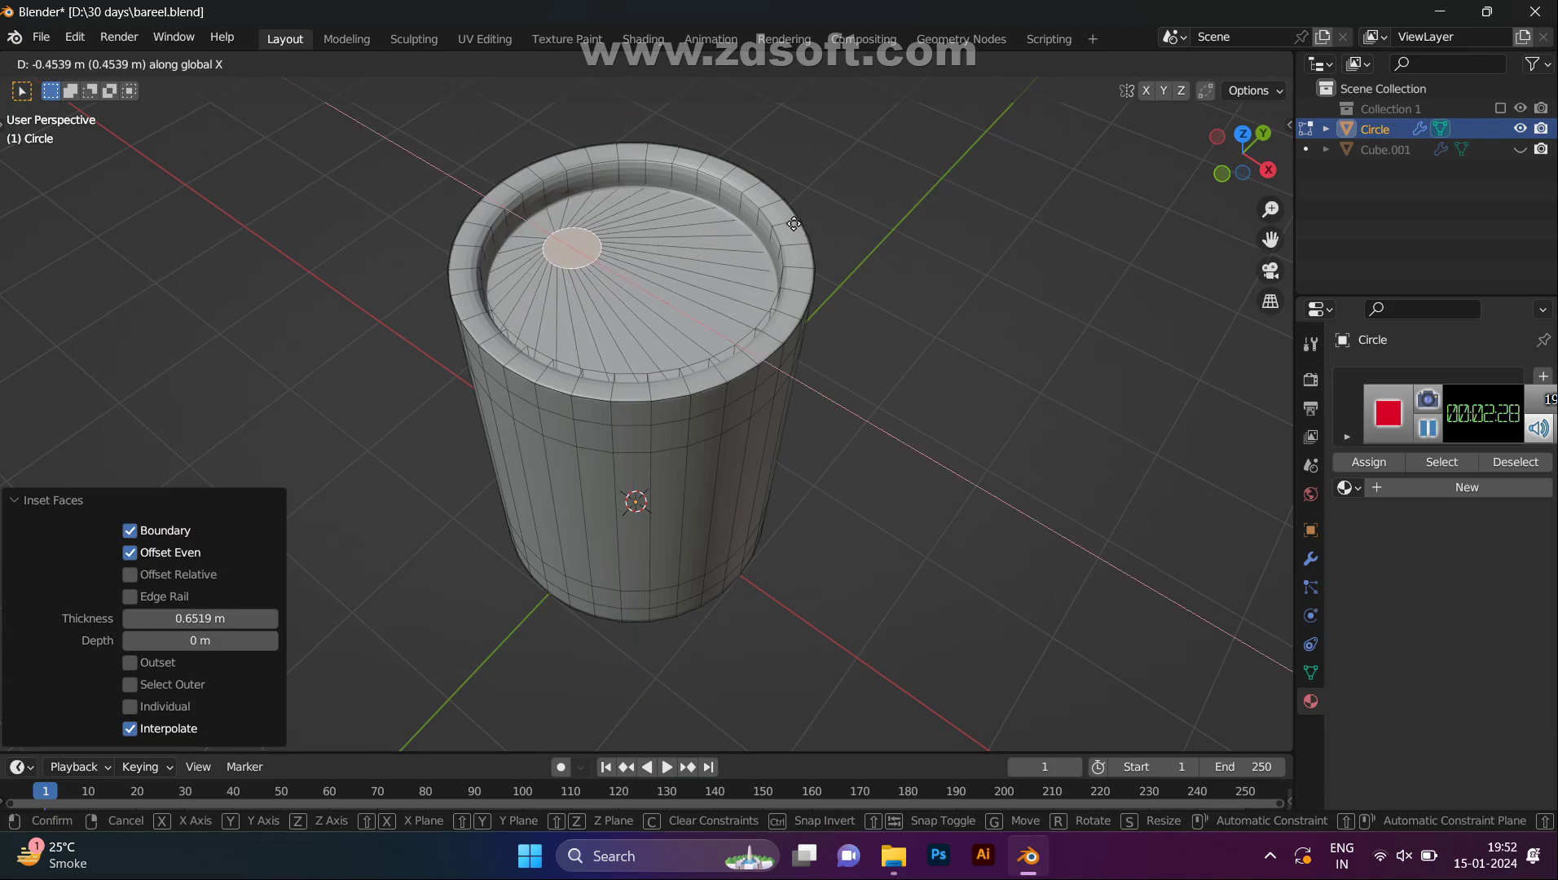
left_click(793, 222)
middle_click_drag(793, 222, 647, 271)
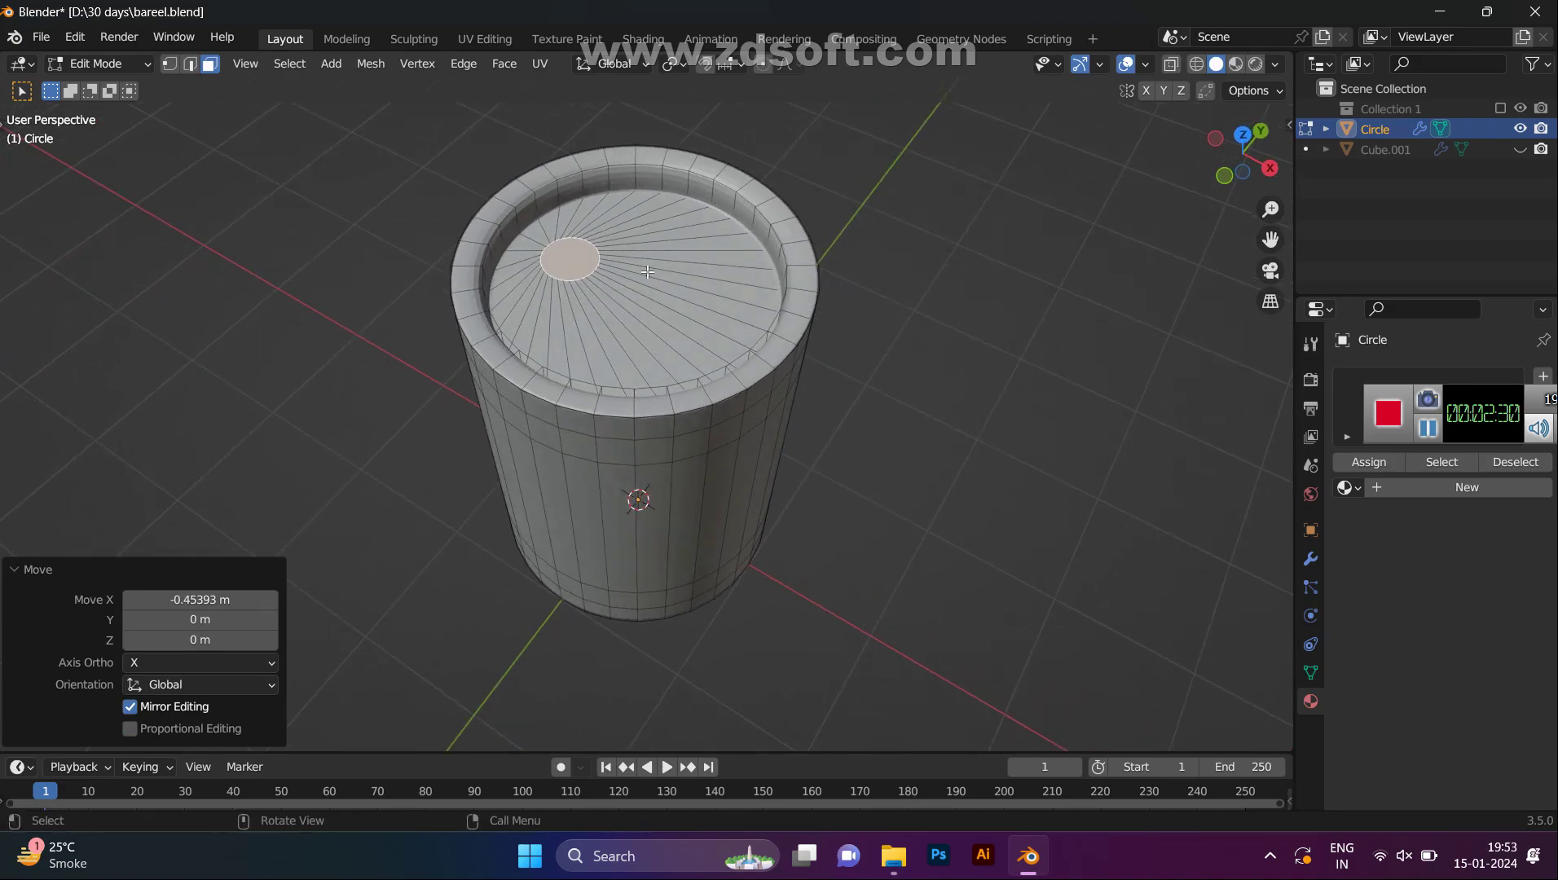
key("Tab")
key("Tab")
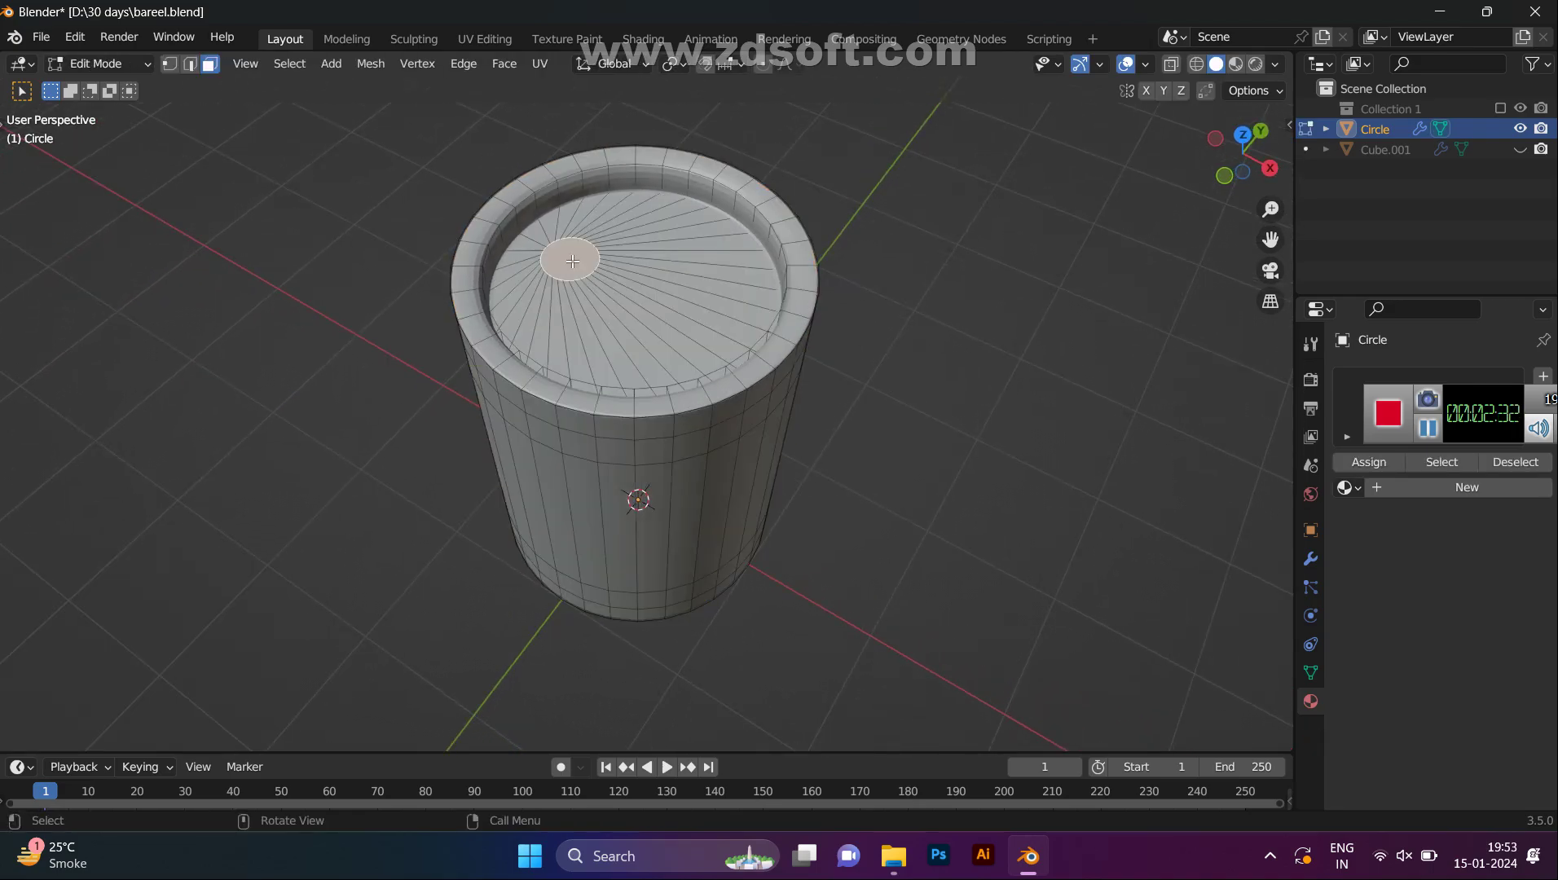
- Extrude the small circular lid face upward along its normals by about 0.254 m to form a spout
right_click(572, 261)
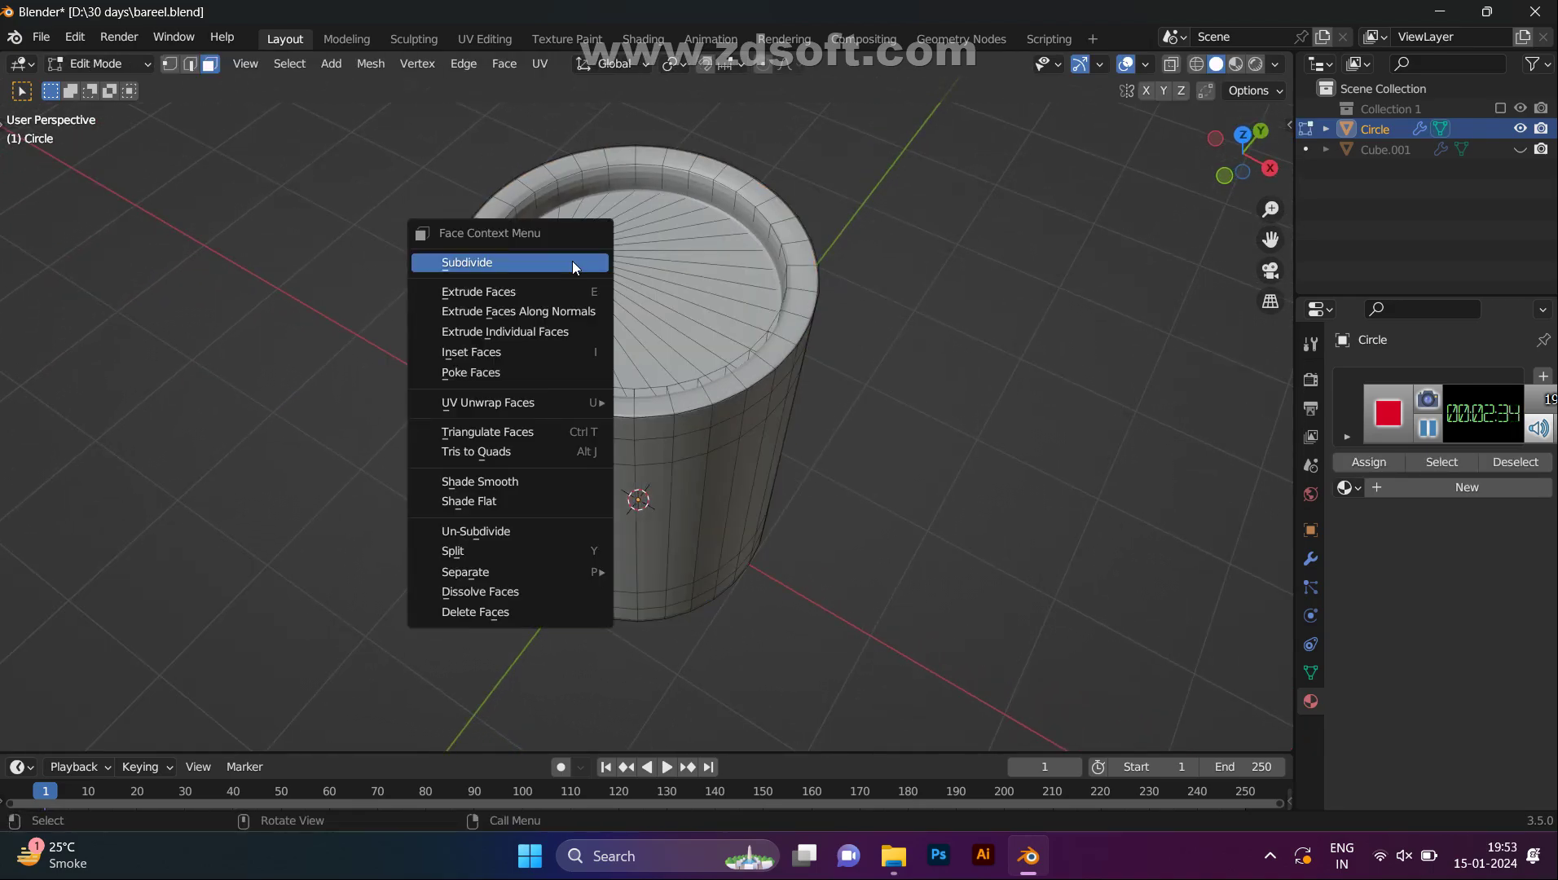
left_click(566, 301)
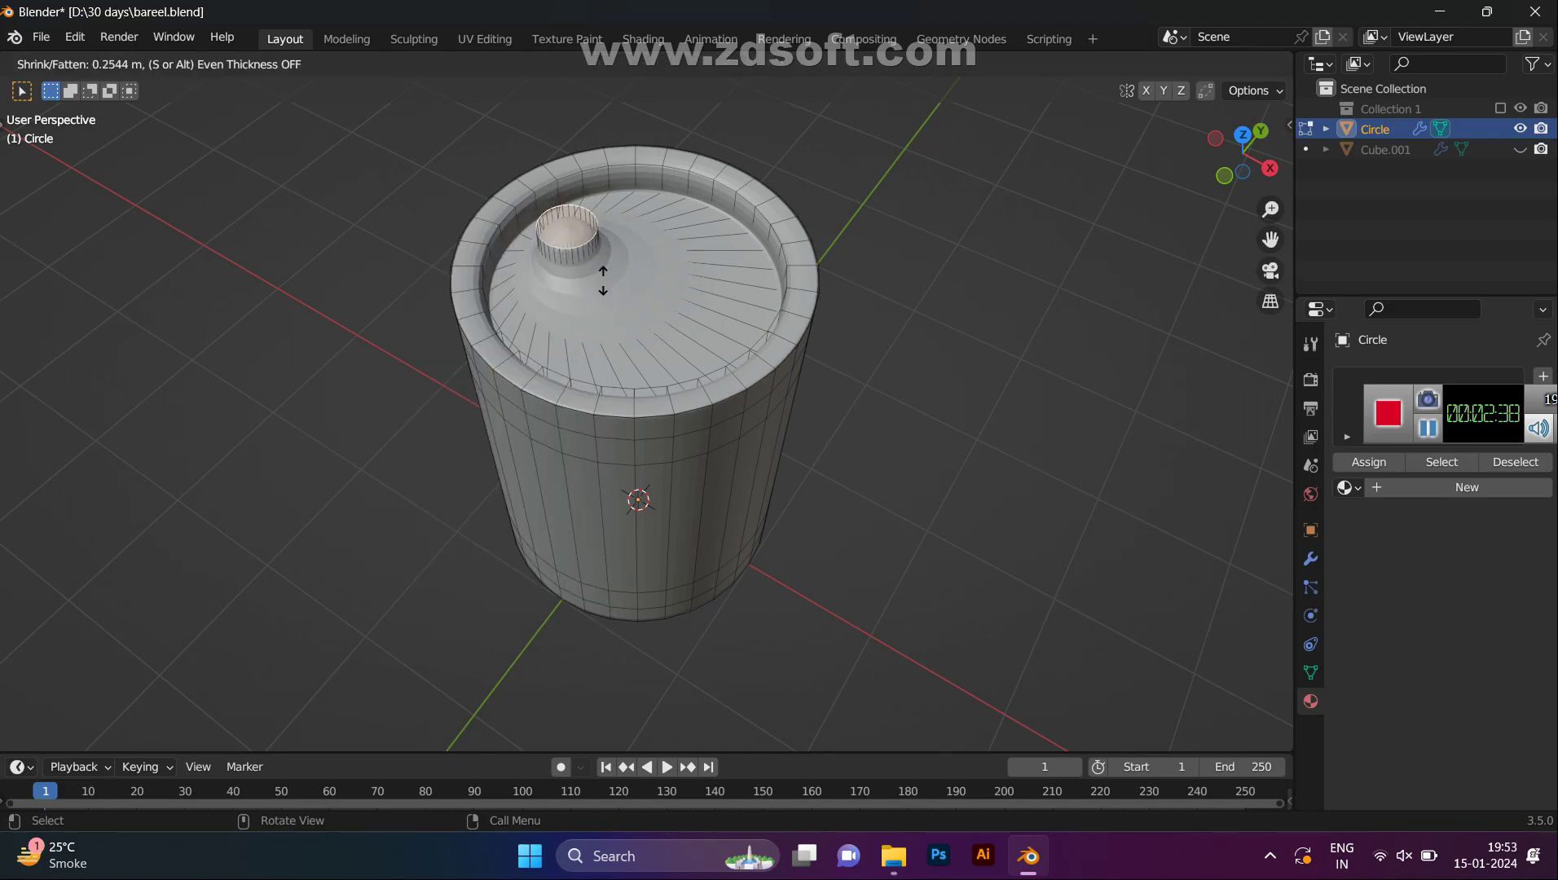
left_click(607, 277)
middle_click_drag(607, 277, 623, 238)
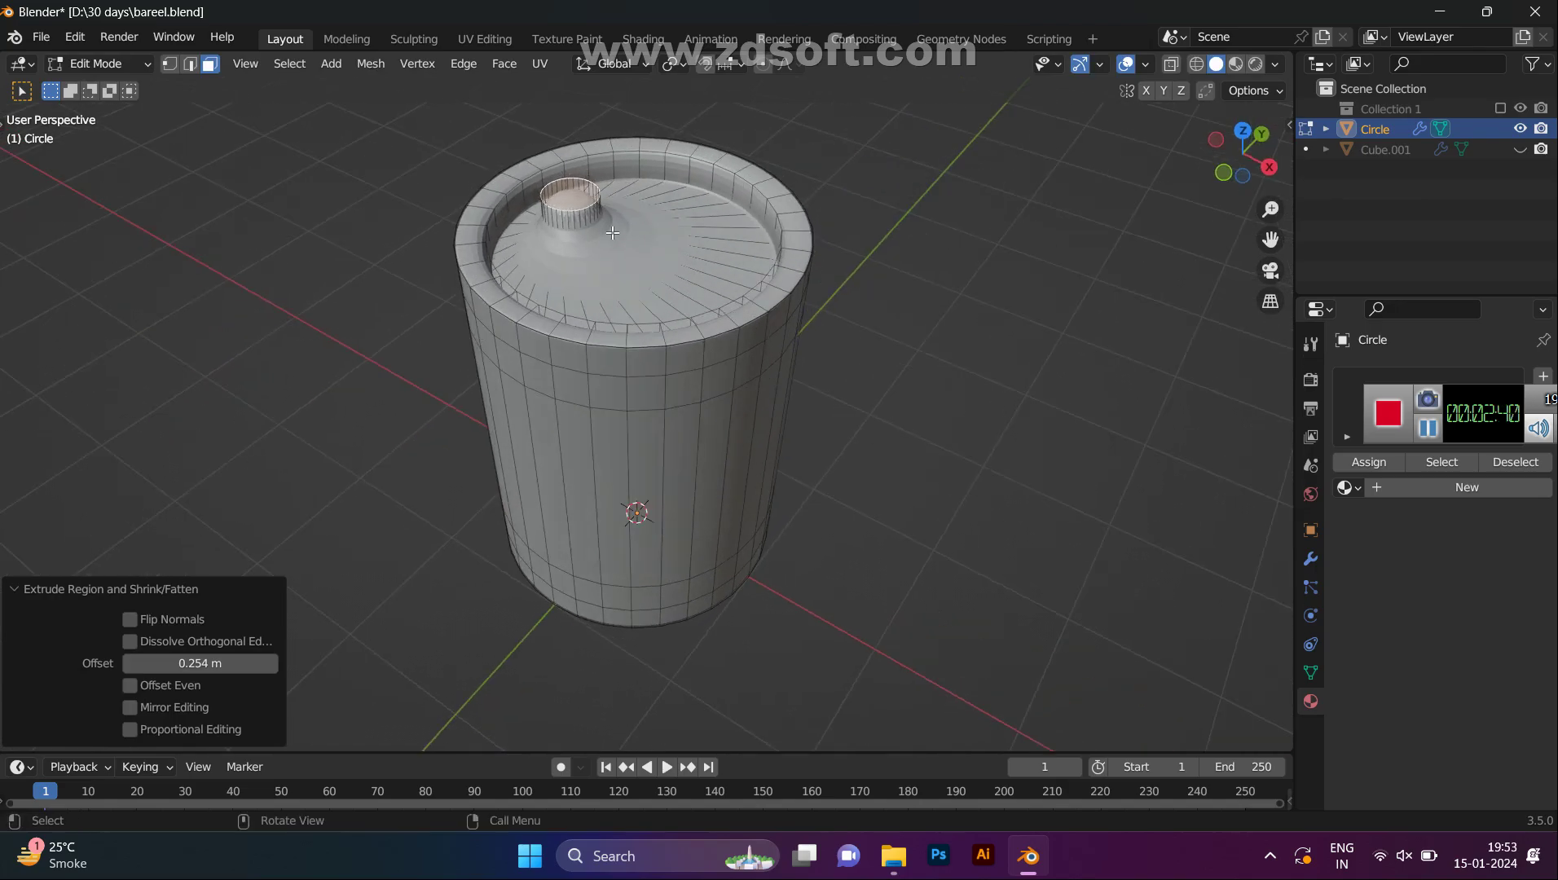
scroll(622, 238, "up", 5)
scroll(622, 238, "down", 4)
scroll(622, 238, "down", 2)
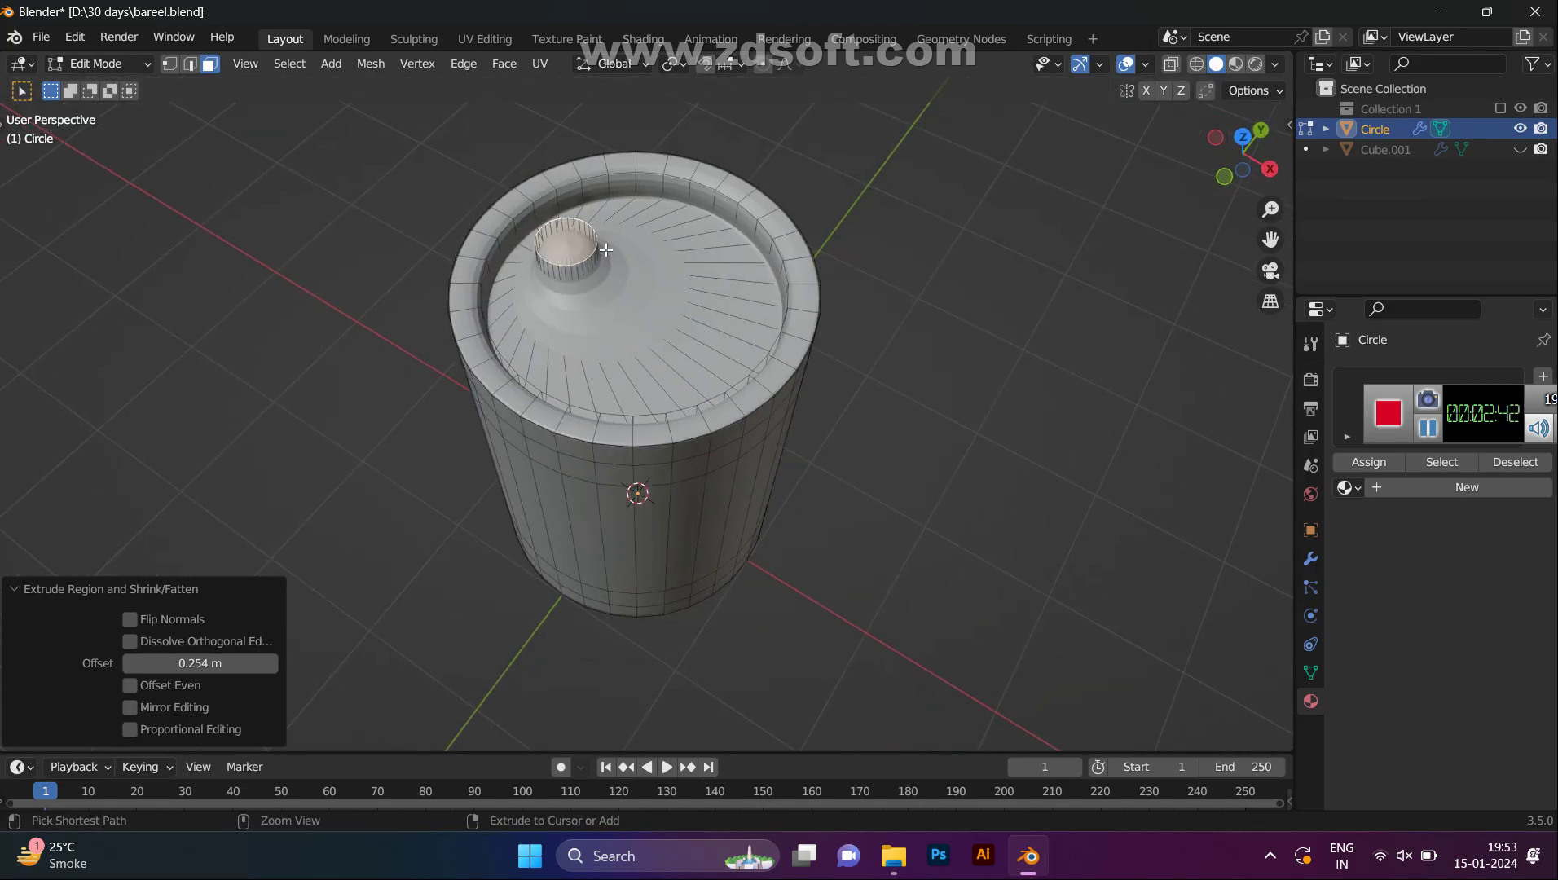
key("ctrl+r")
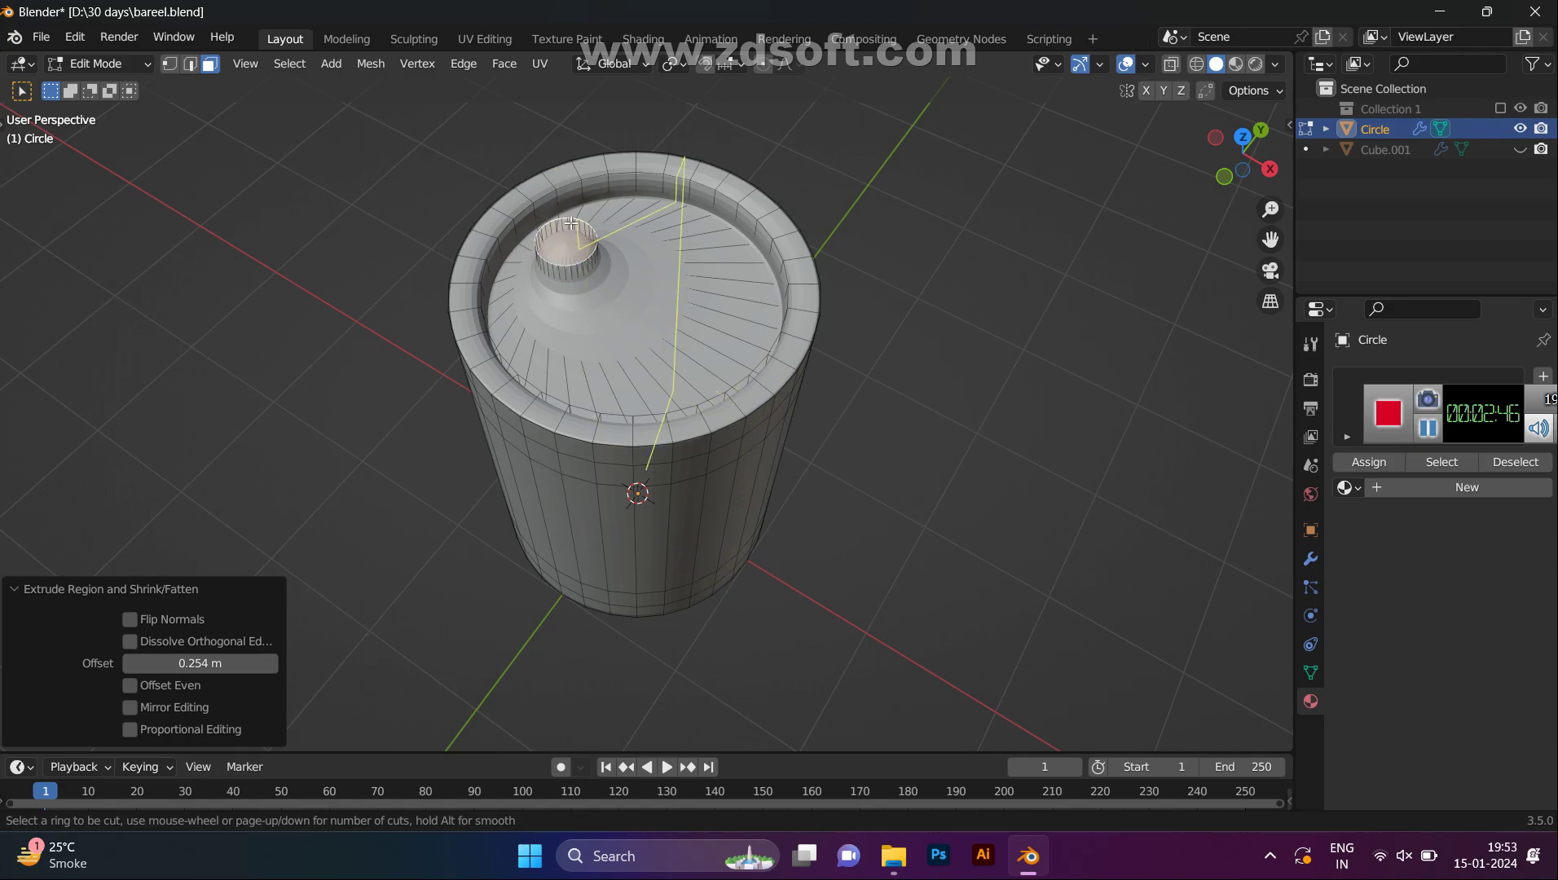
left_click(575, 219)
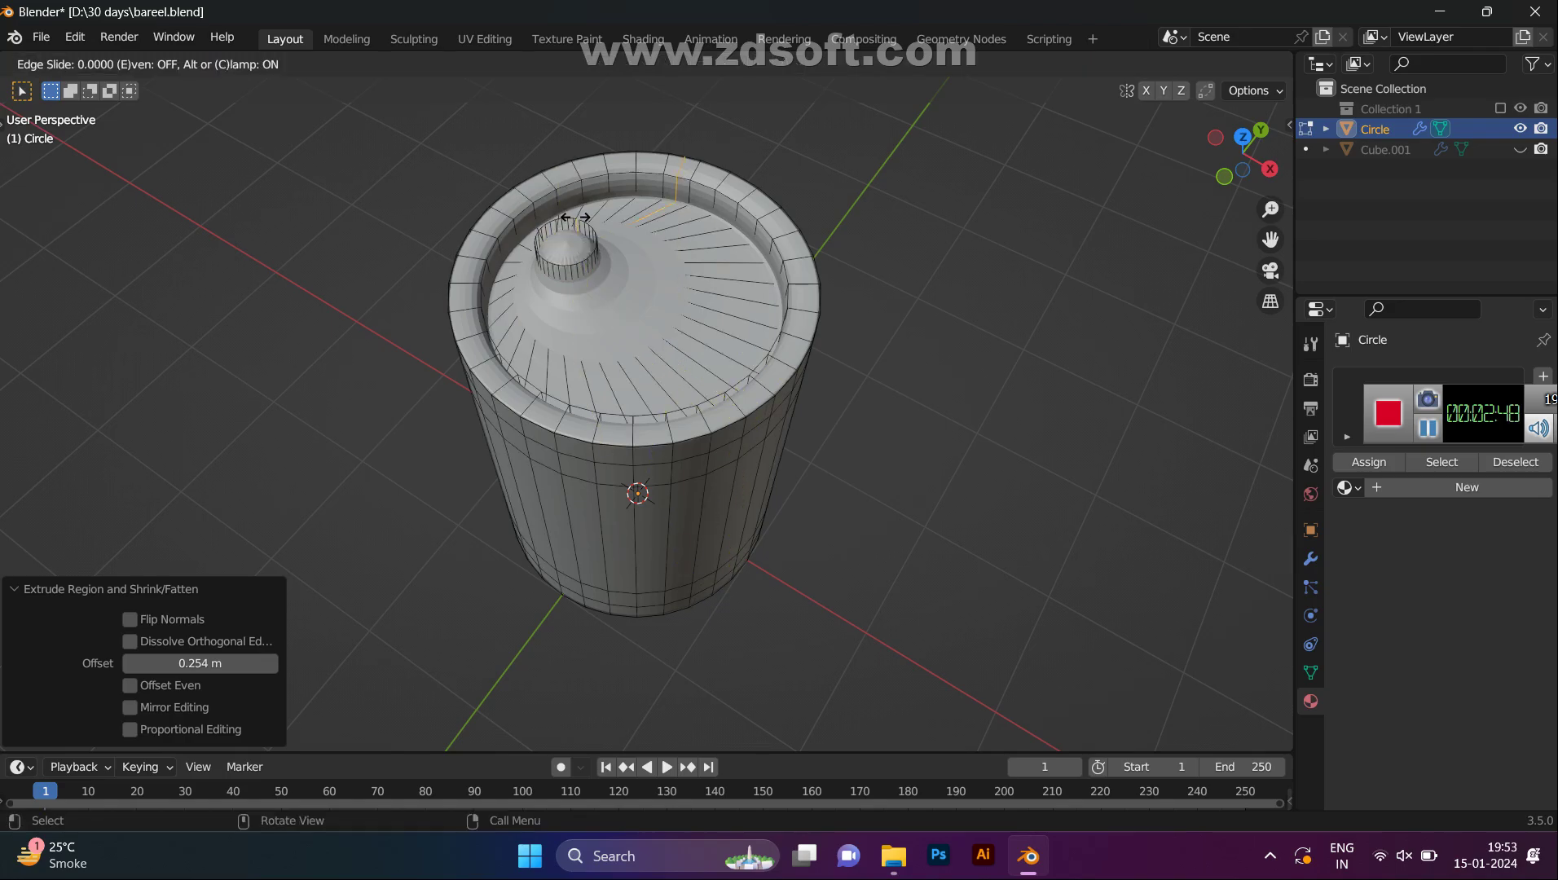
right_click(581, 208)
left_click(566, 236)
- Add a loop cut around the spout, slid fully down to its base with a slide factor of 1
scroll(770, 234, "up", 3)
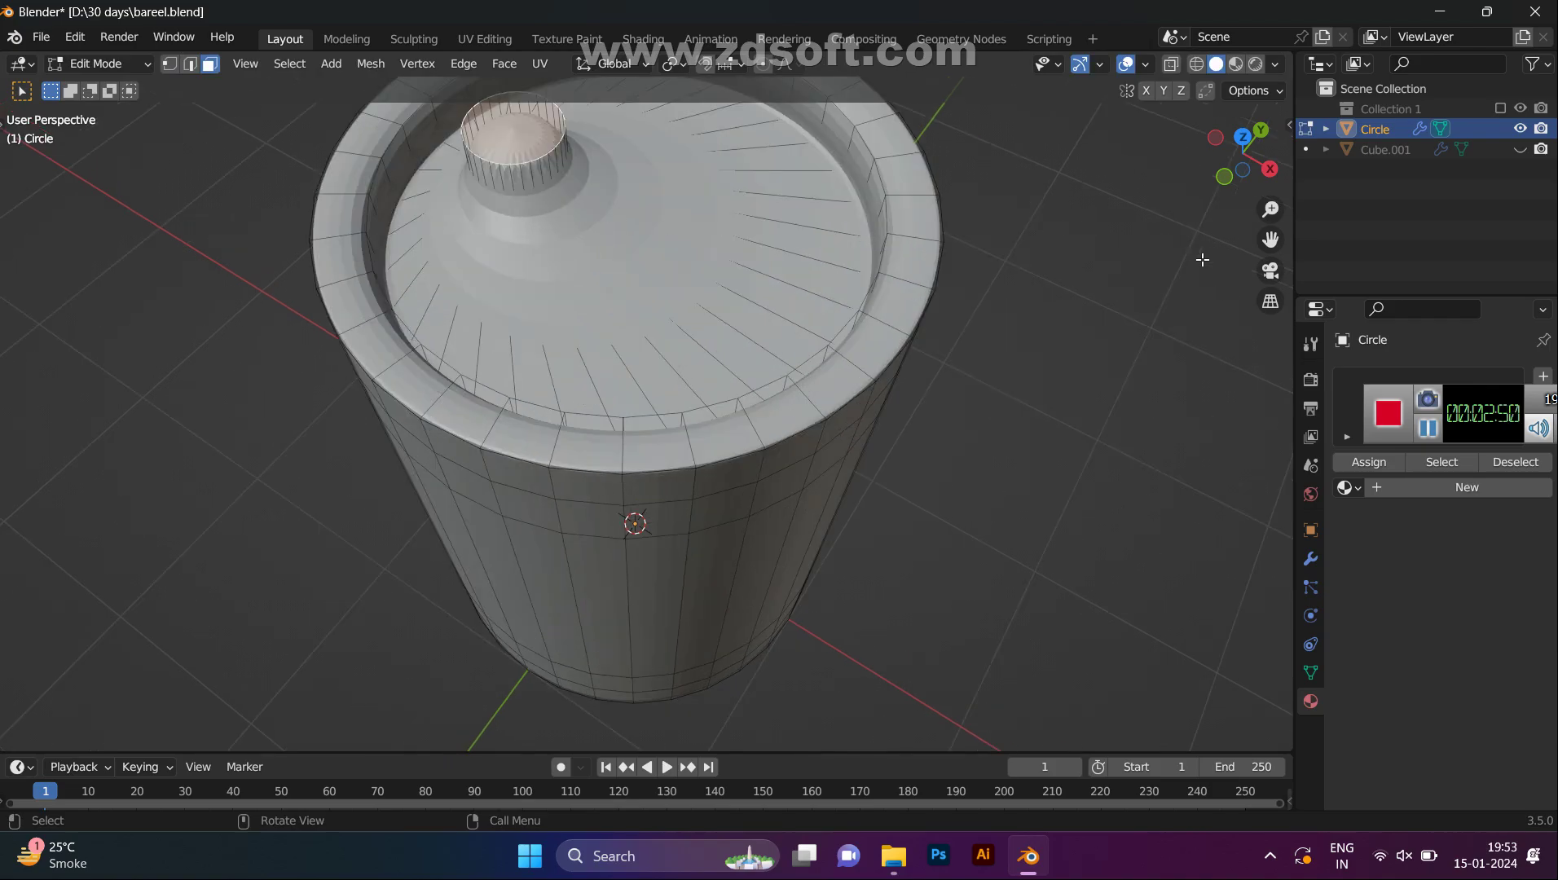
middle_click_drag(734, 407, 659, 199)
scroll(734, 350, "up", 2)
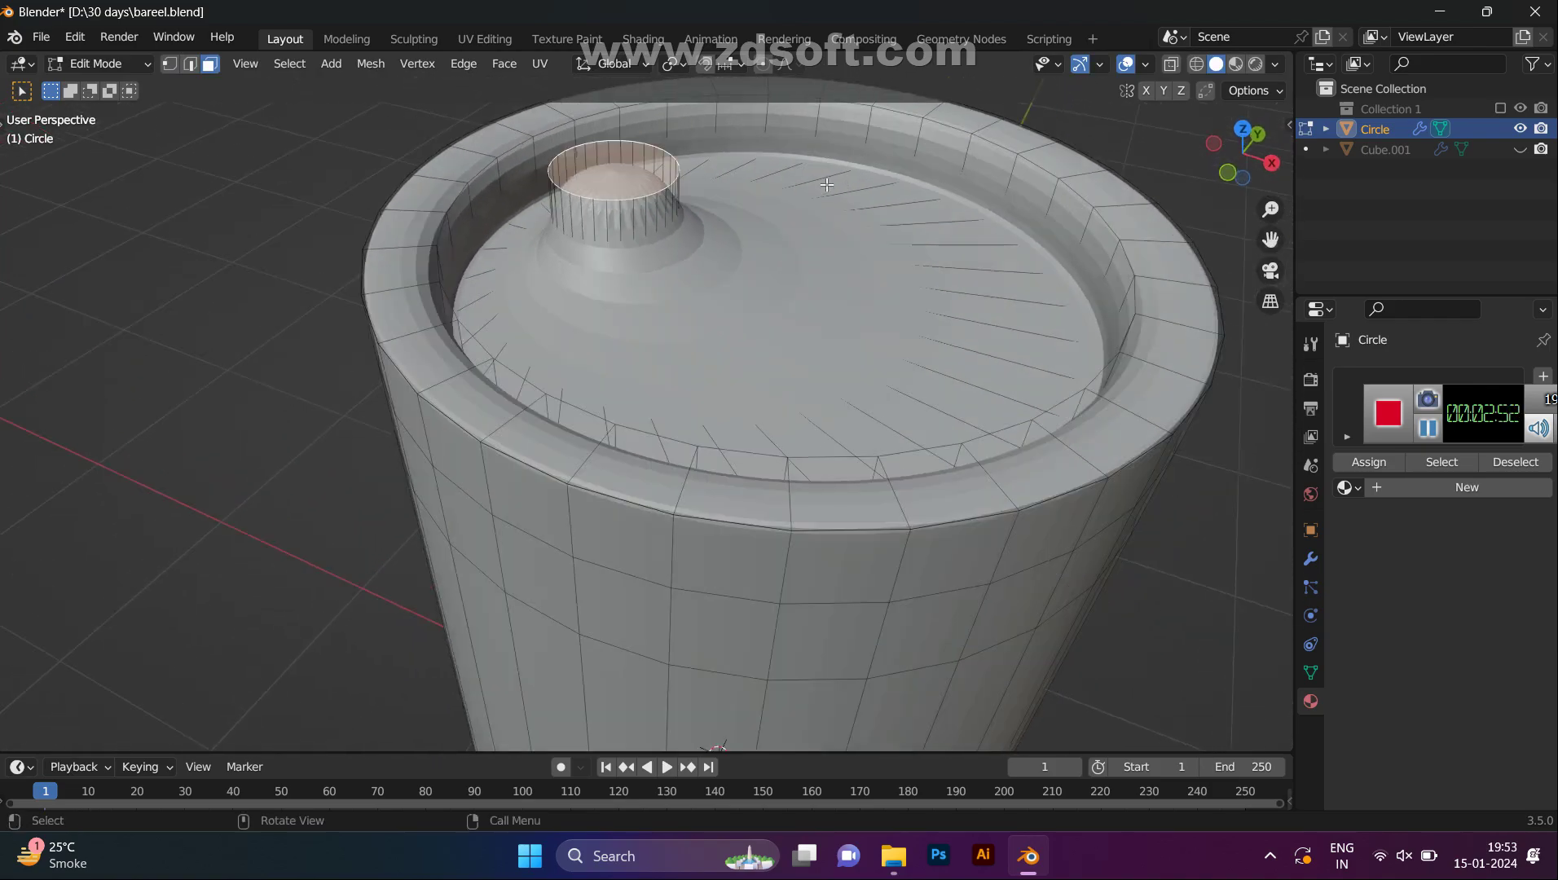
key("ctrl+r")
left_click(659, 200)
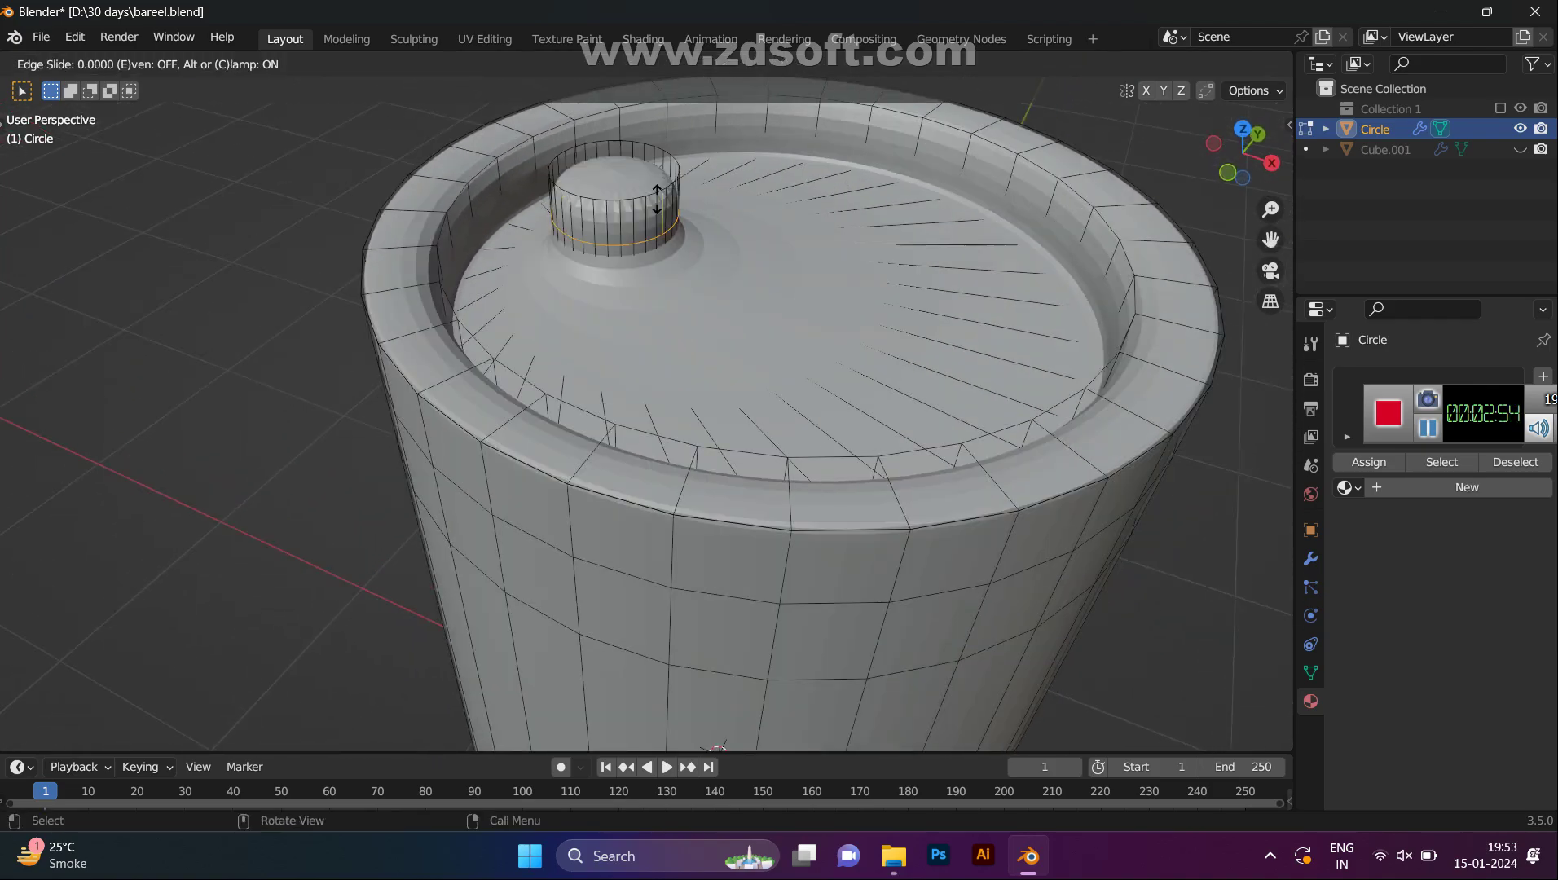
left_click(662, 261)
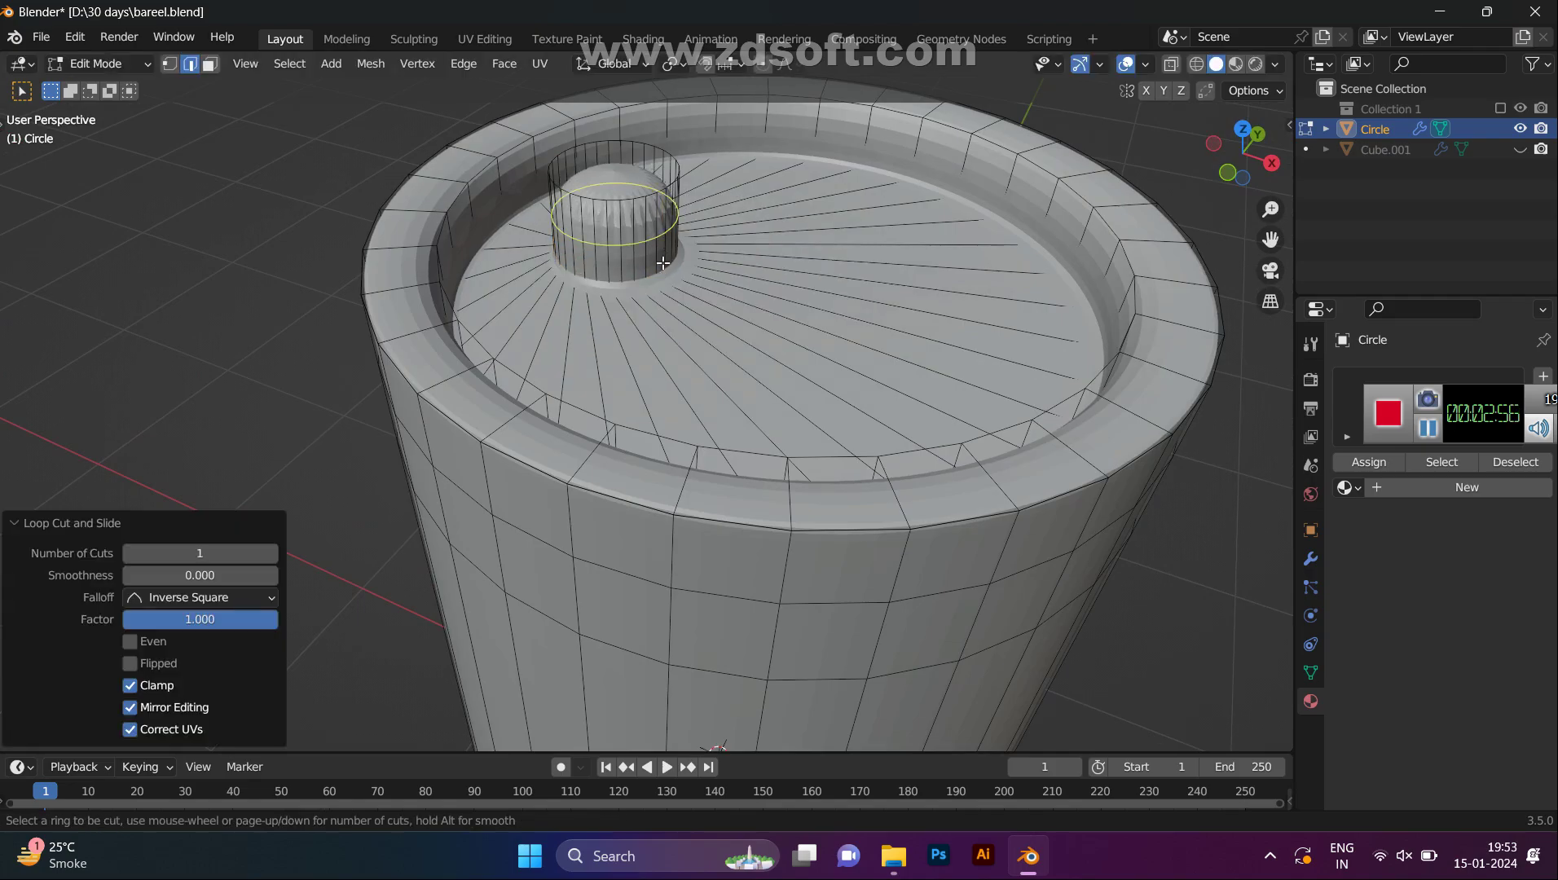
- Add a second loop cut around the spout, slid fully up to its top edge with a slide factor of -1
key("g")
key("g")
left_click(663, 204)
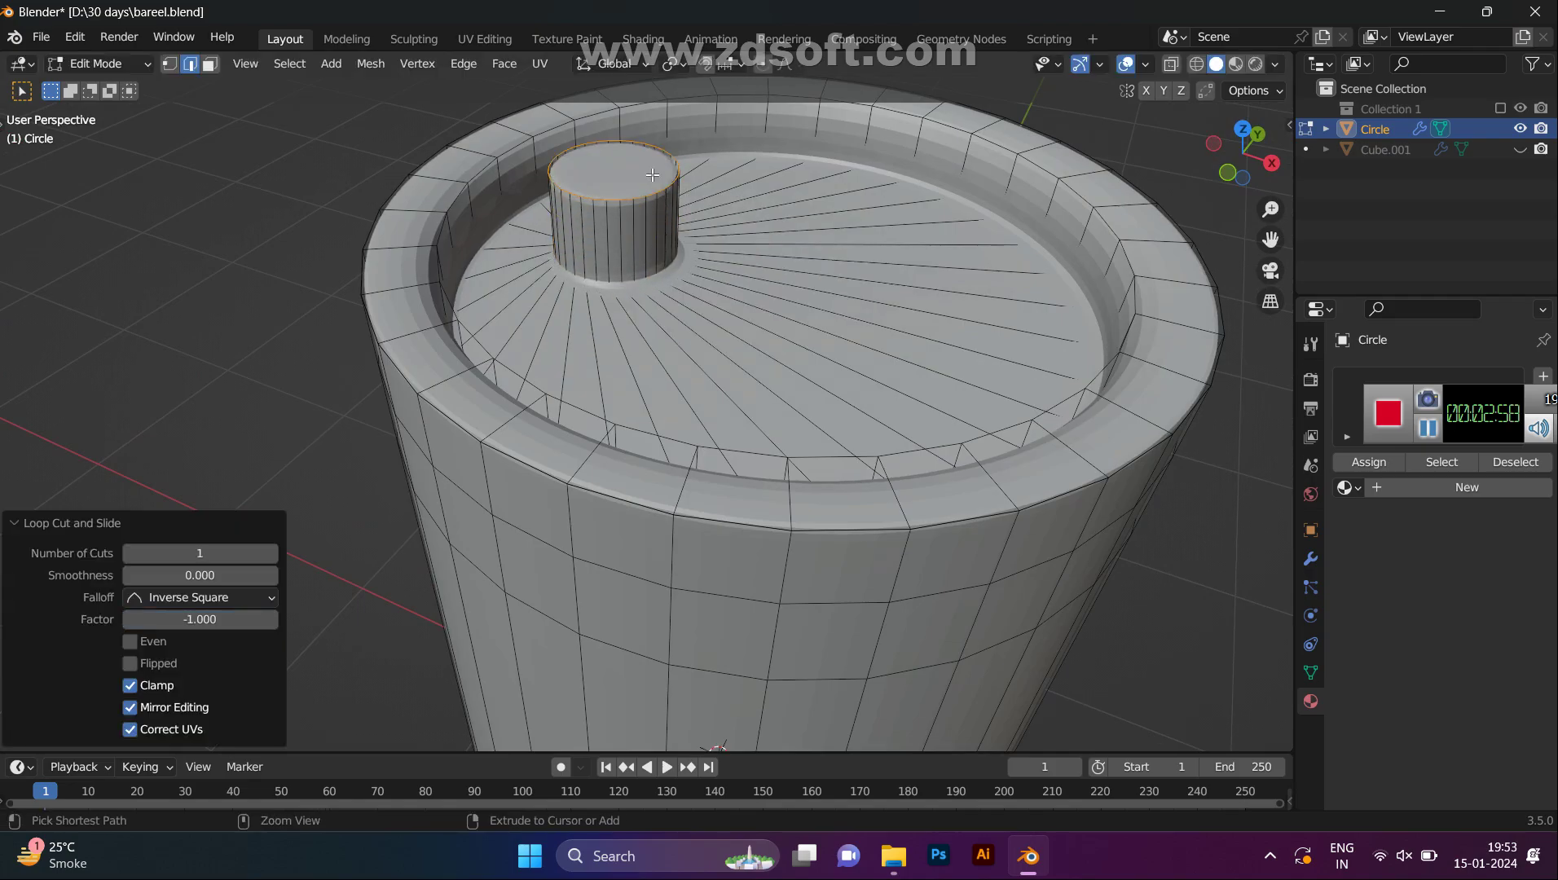
key("ctrl+r")
left_click(625, 158)
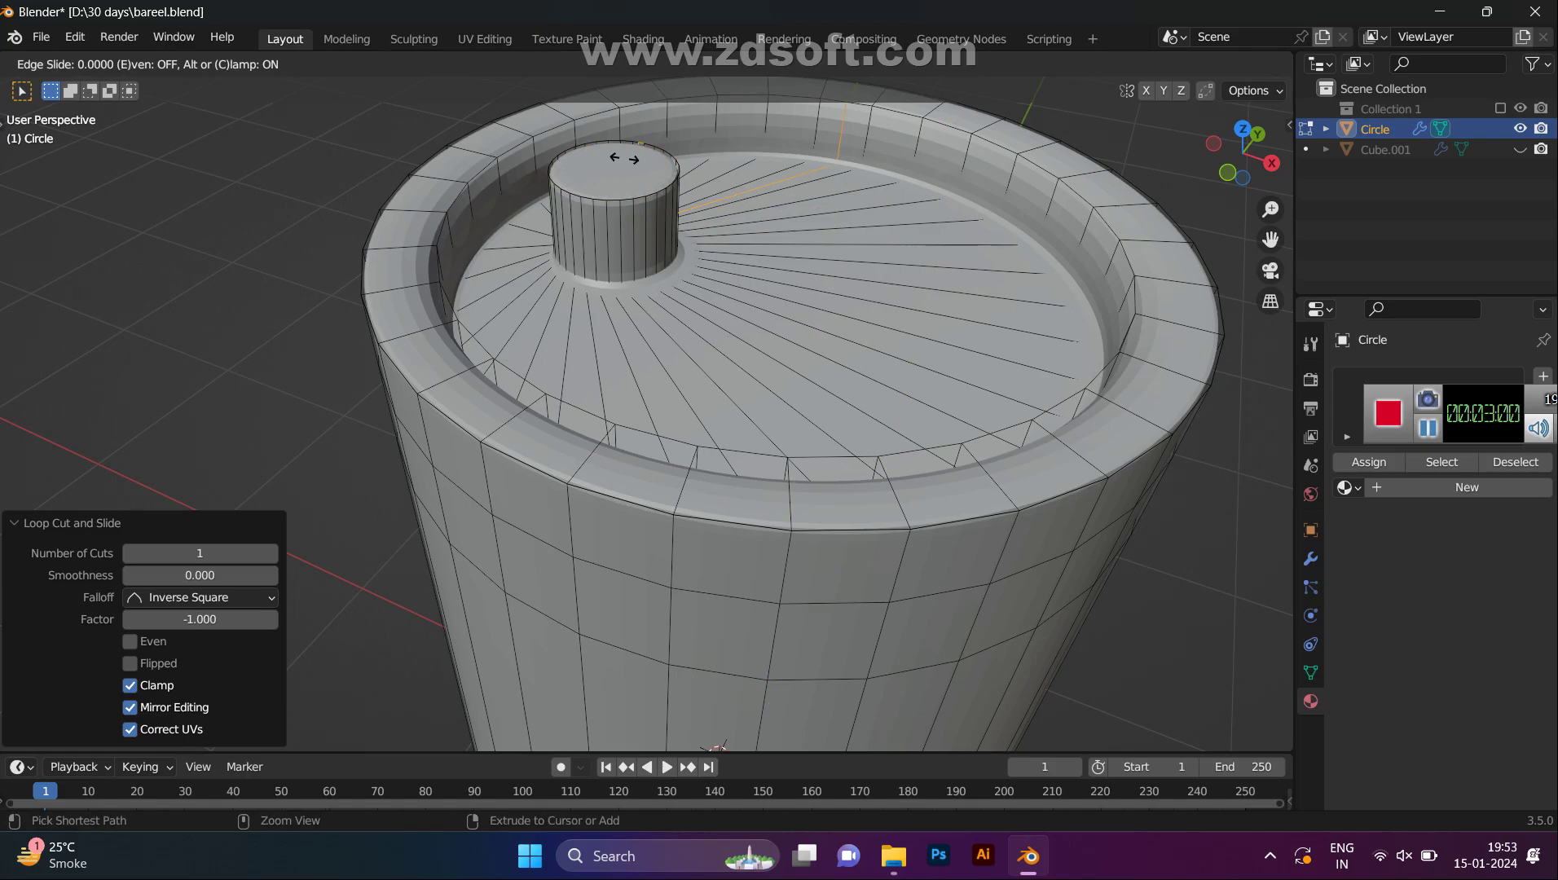
left_click(583, 153)
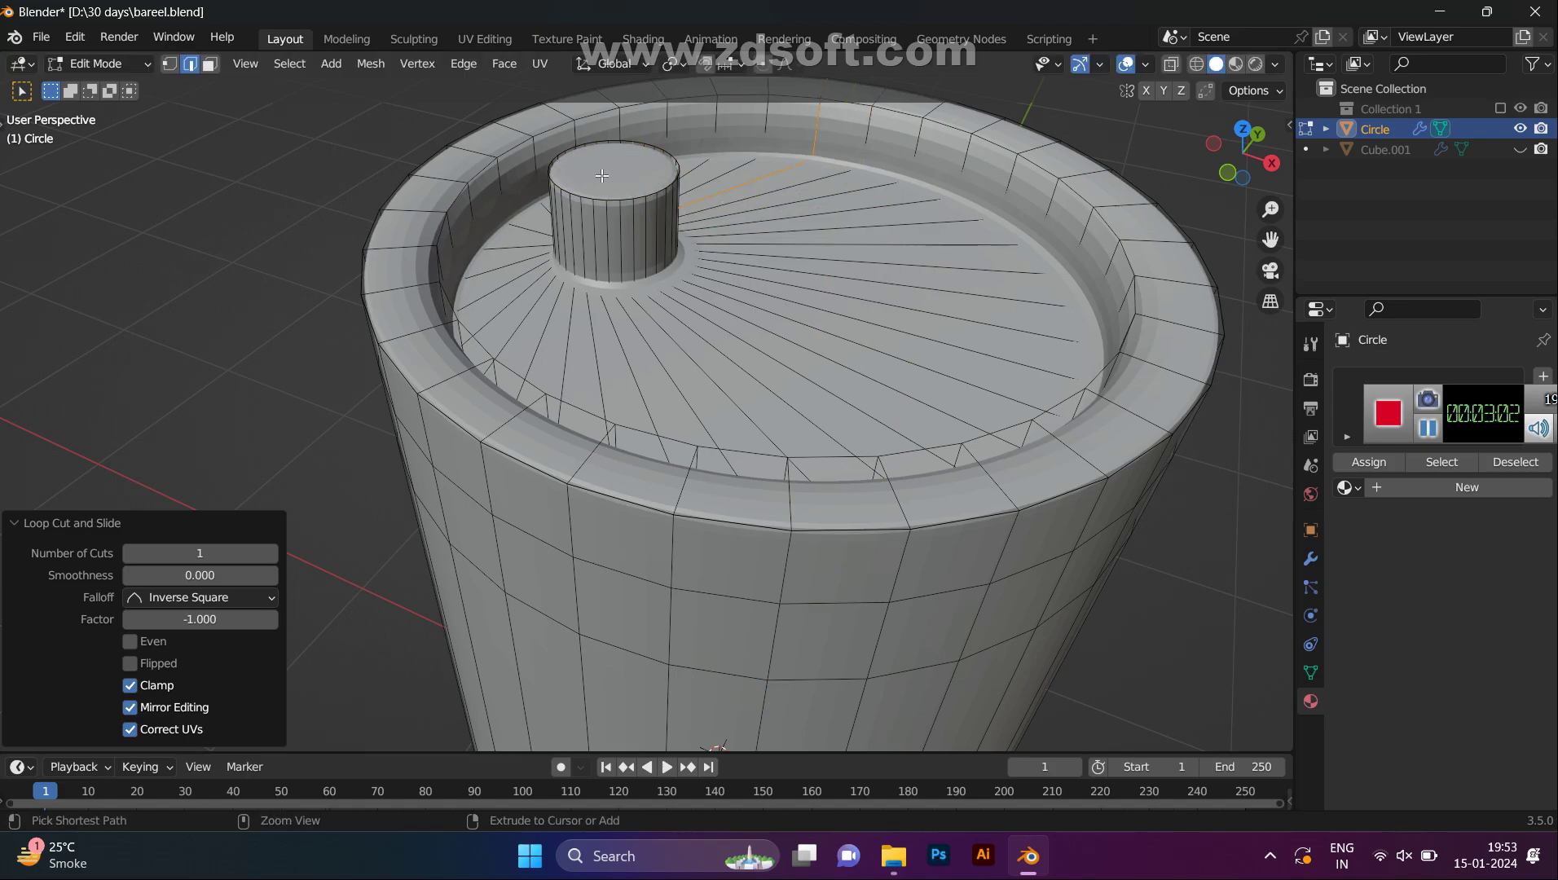
- Inset the spout's top face by about 0.032 m
left_click(214, 65)
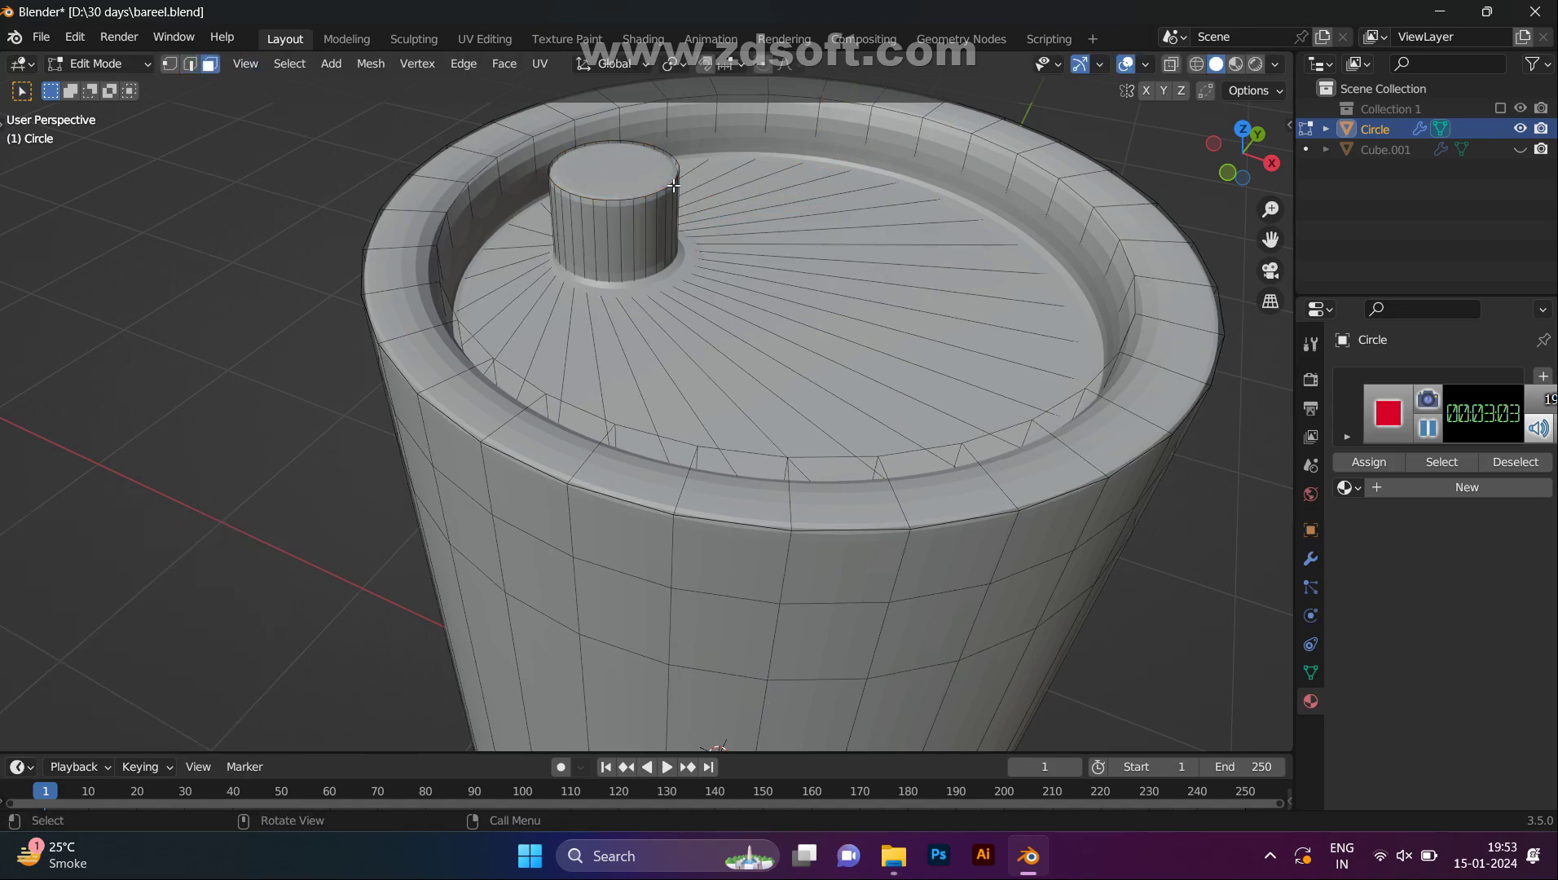
left_click(622, 161)
key("i")
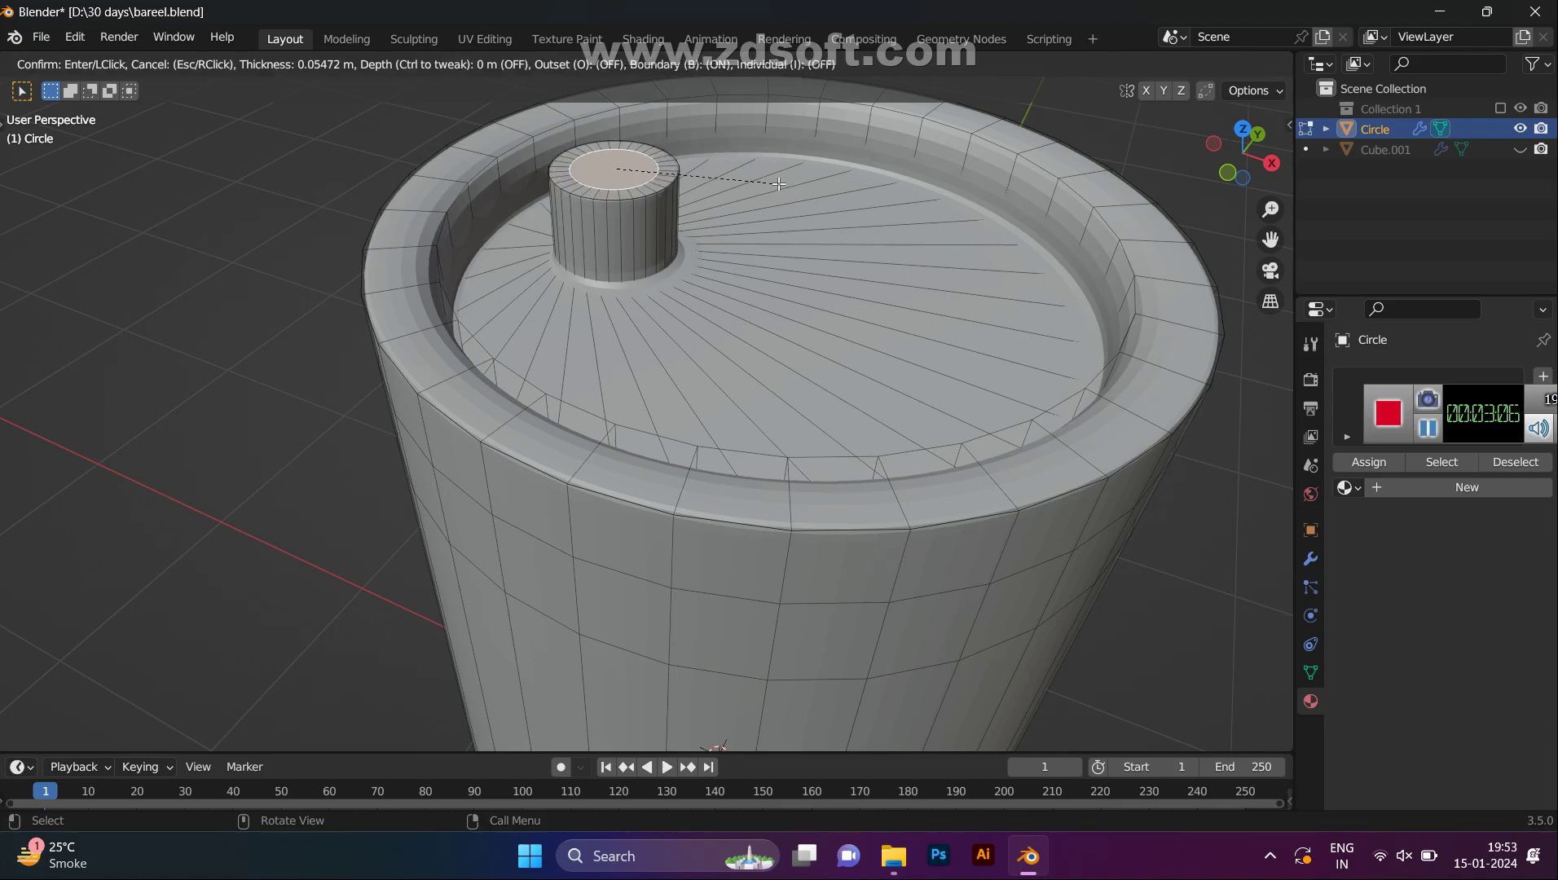
left_click(786, 190)
- Extrude the spout's inner top face inward along its normals by about -0.446 m to hollow it out
right_click(651, 169)
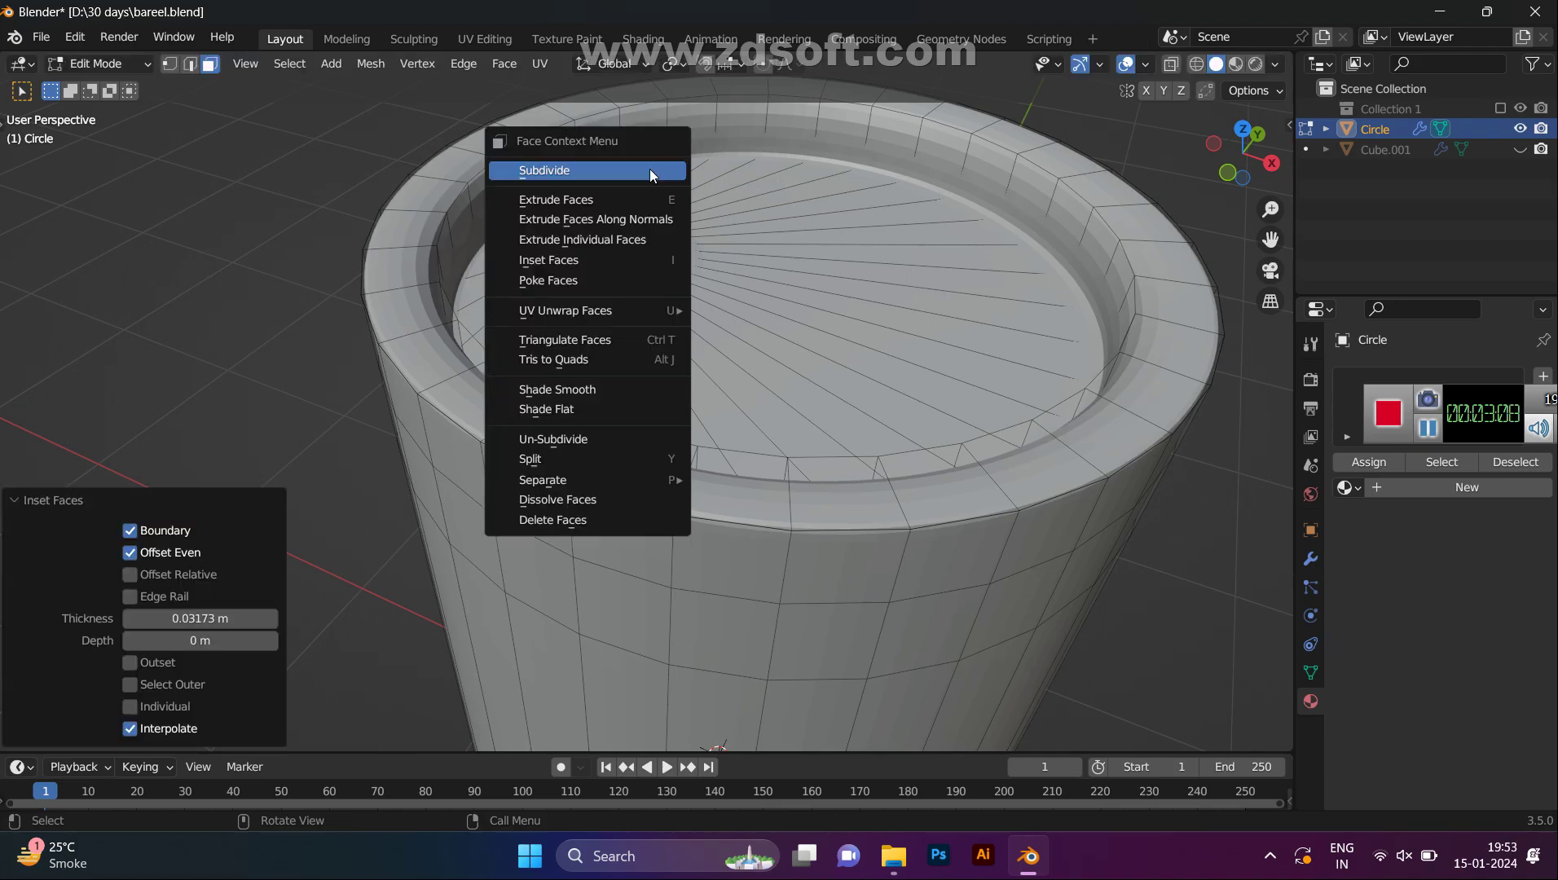
left_click(644, 219)
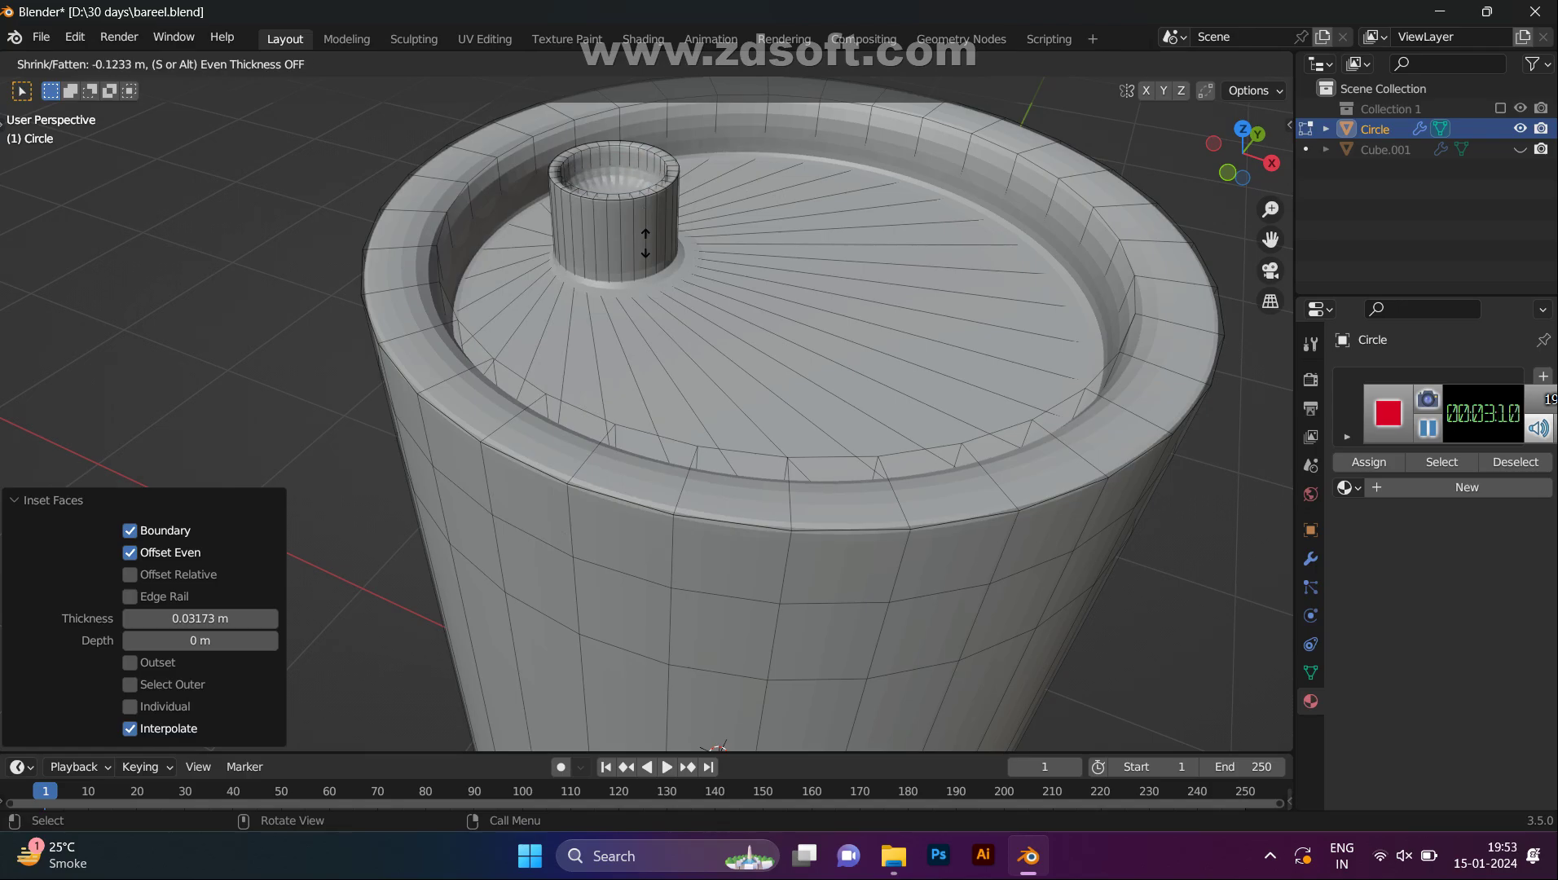
left_click(653, 304)
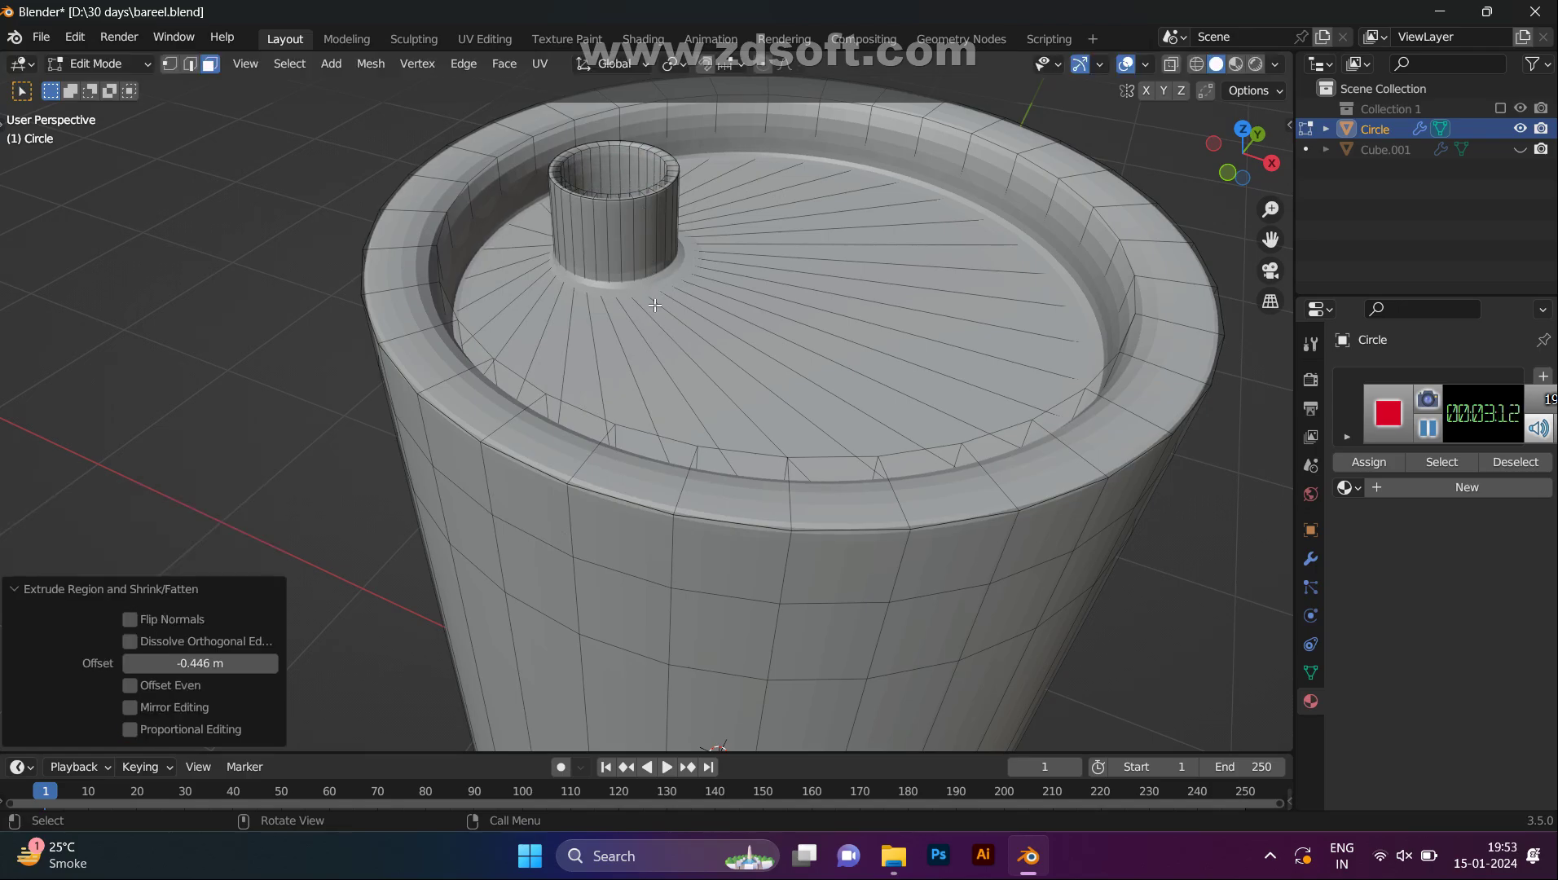
- Add a loop cut around the spout's inner wall, slid fully down to its bottom with a slide factor of -1
left_click(612, 171, "alt")
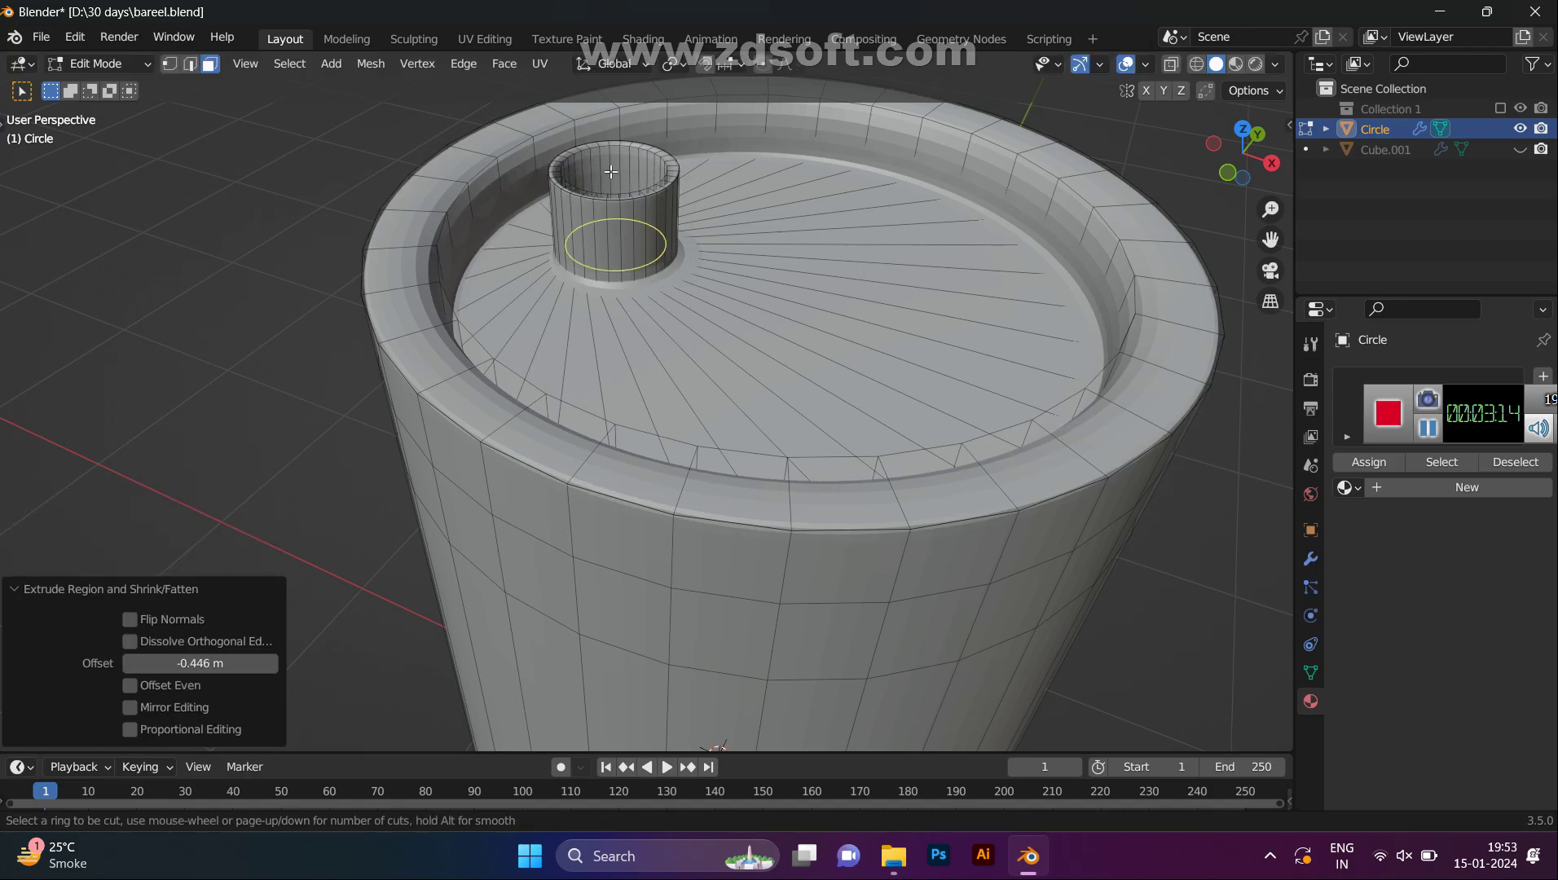
key("g")
key("g")
left_click(638, 355)
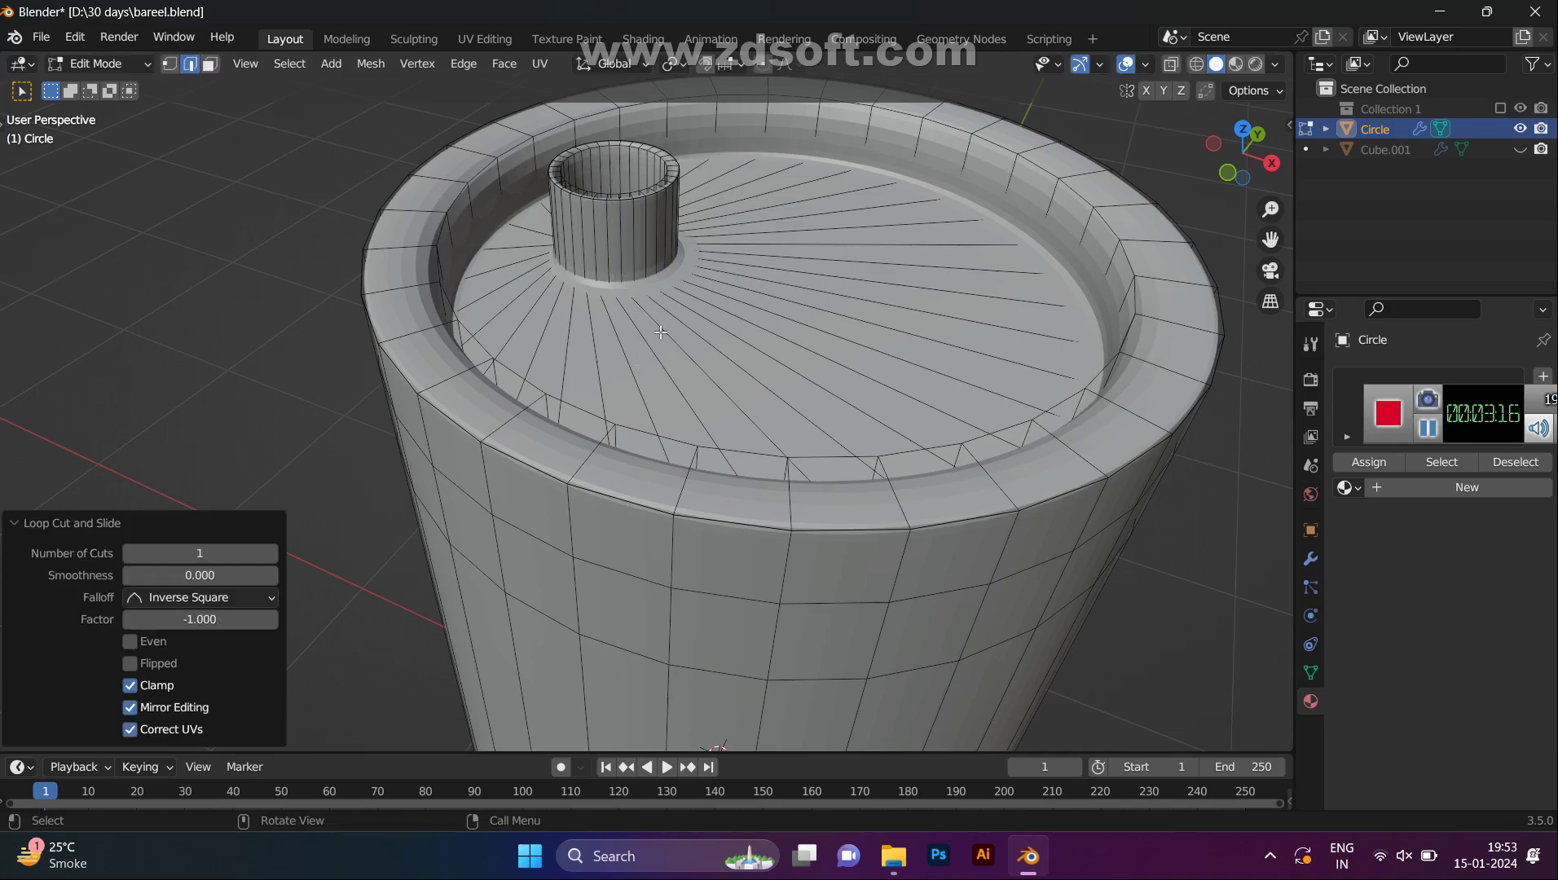
- Add a loop cut around the spout's outer wall, slid partway toward the top with a factor of about -0.543
key("ctrl+r")
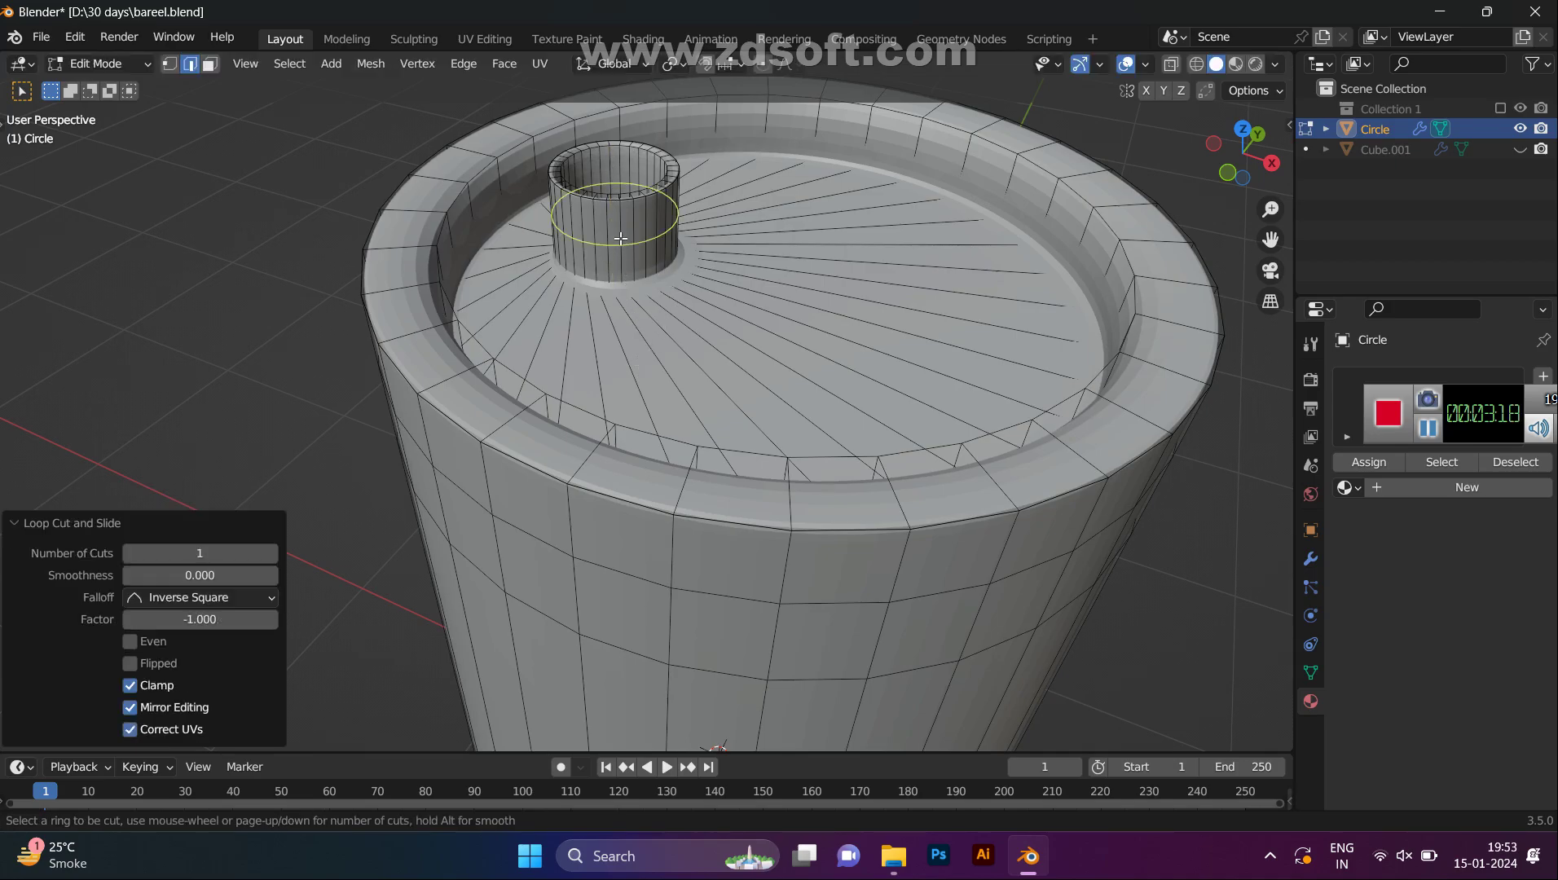
left_click(621, 240)
left_click(624, 214)
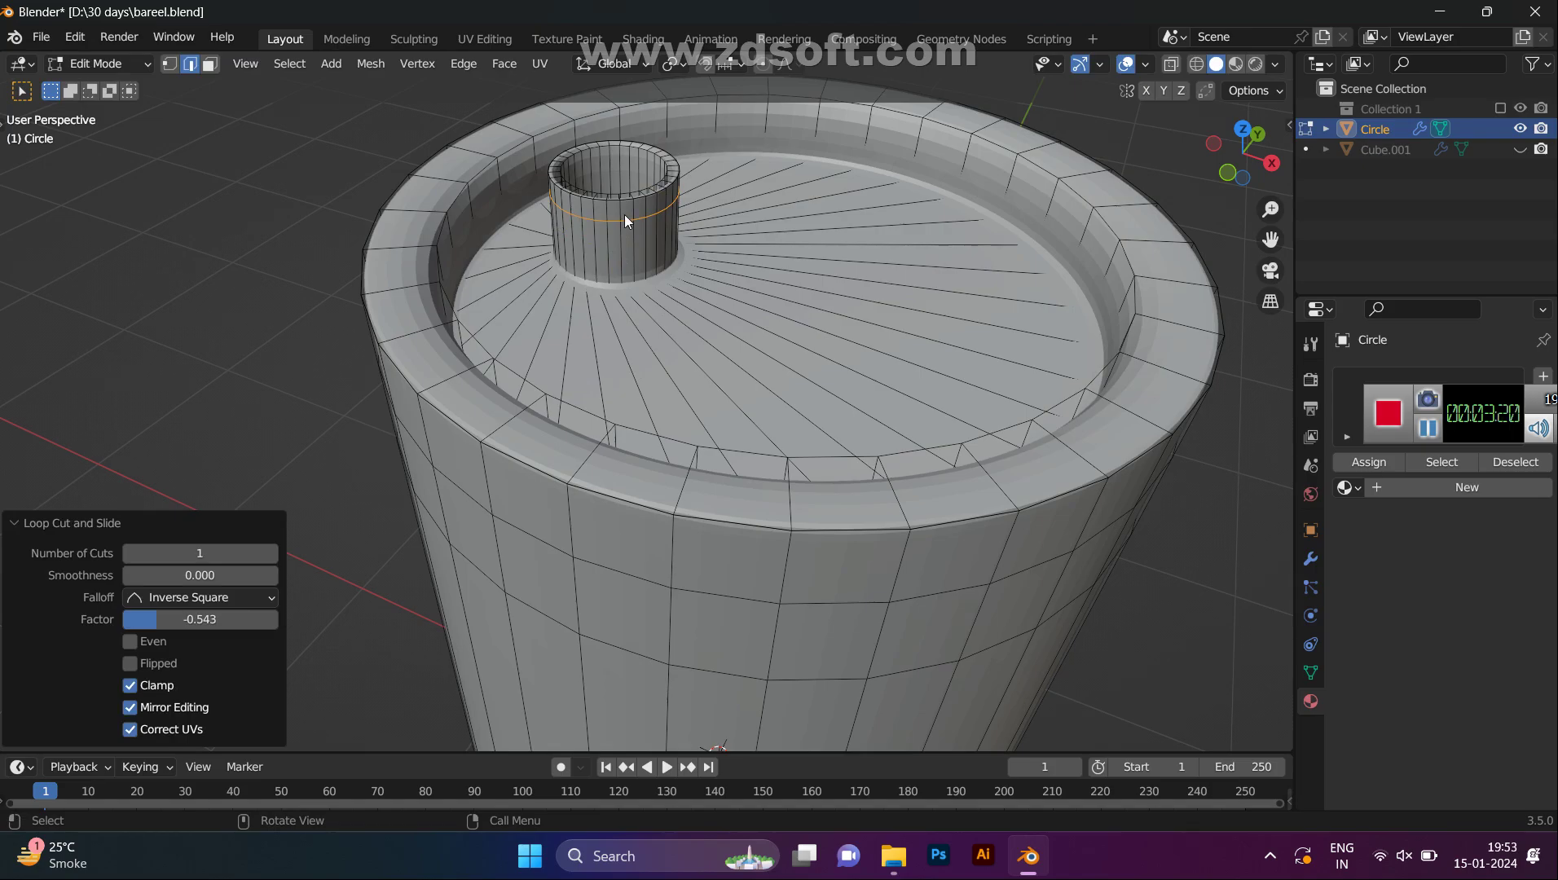
- Return to Object Mode and apply Shade Smooth to the whole barrel
key("Tab")
scroll(627, 228, "down", 5)
right_click(688, 409)
left_click(688, 409)
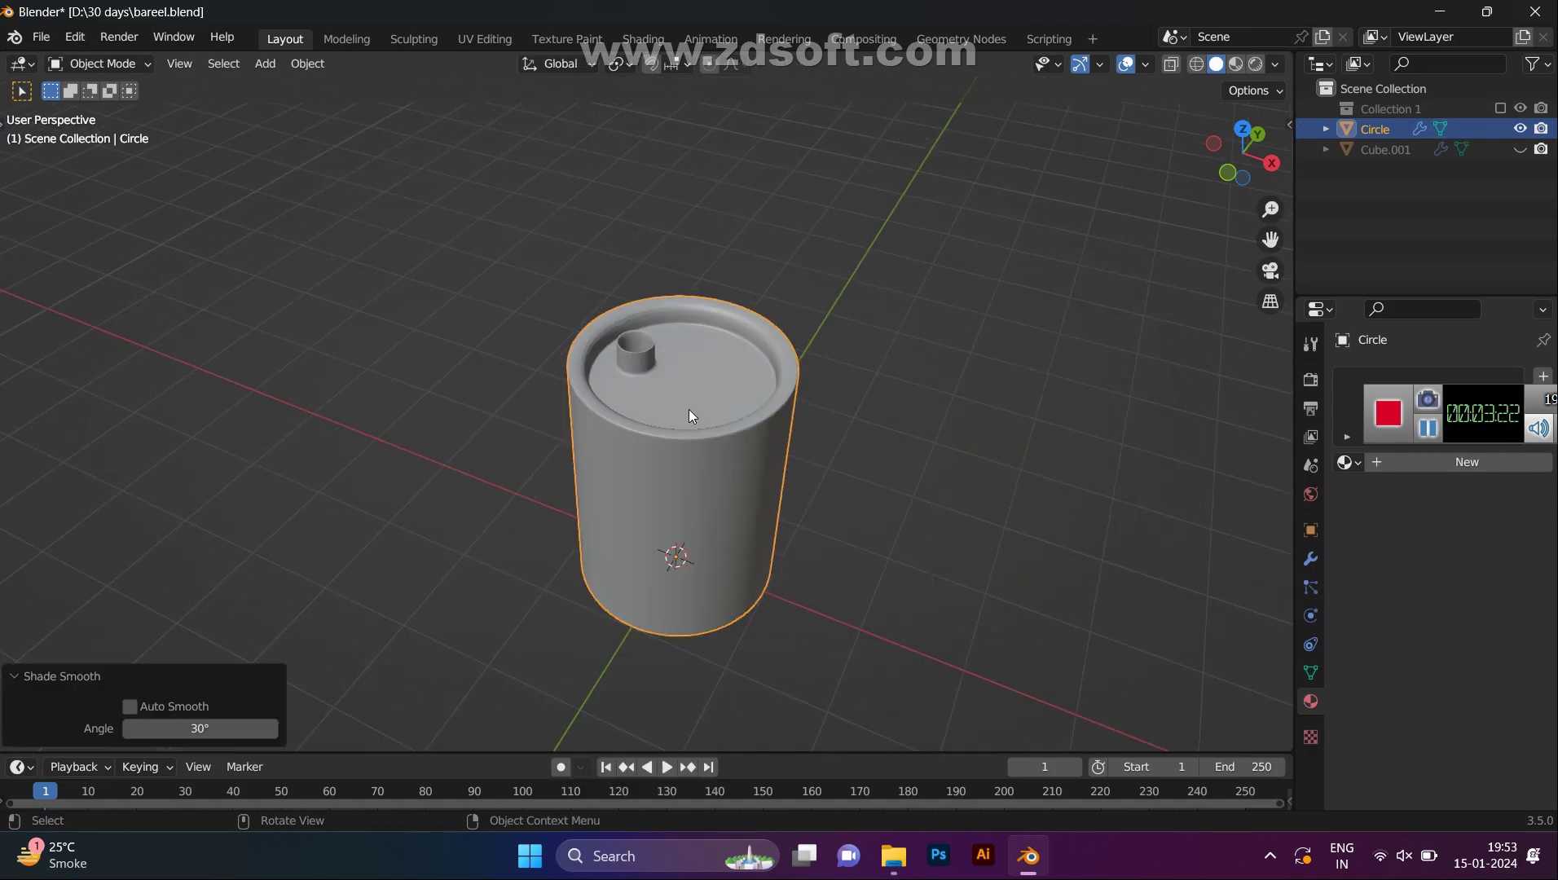
middle_click_drag(689, 409, 716, 352)
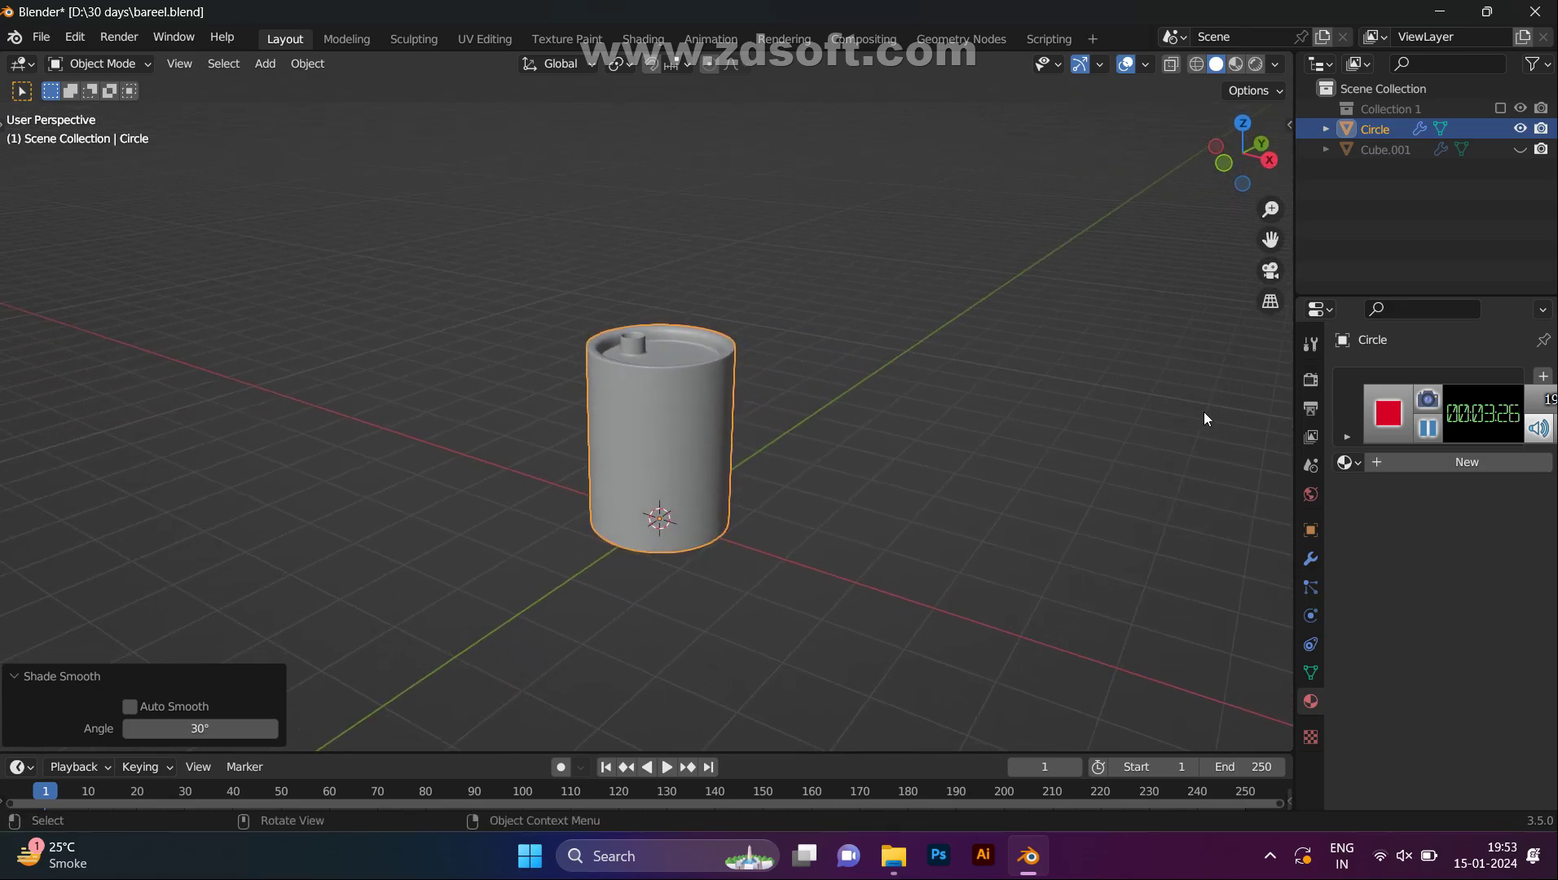